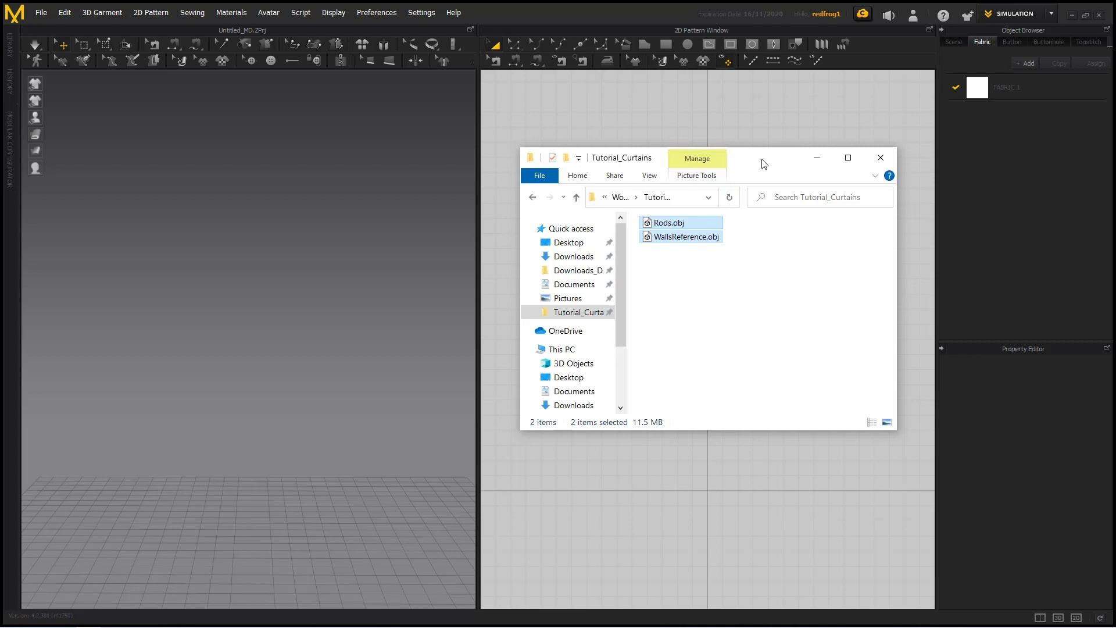
Step: Import Rods.obj as an avatar with automatic arrangement points, using the cm (DAZ Studio) scale
left_click_drag(763, 163, 782, 164)
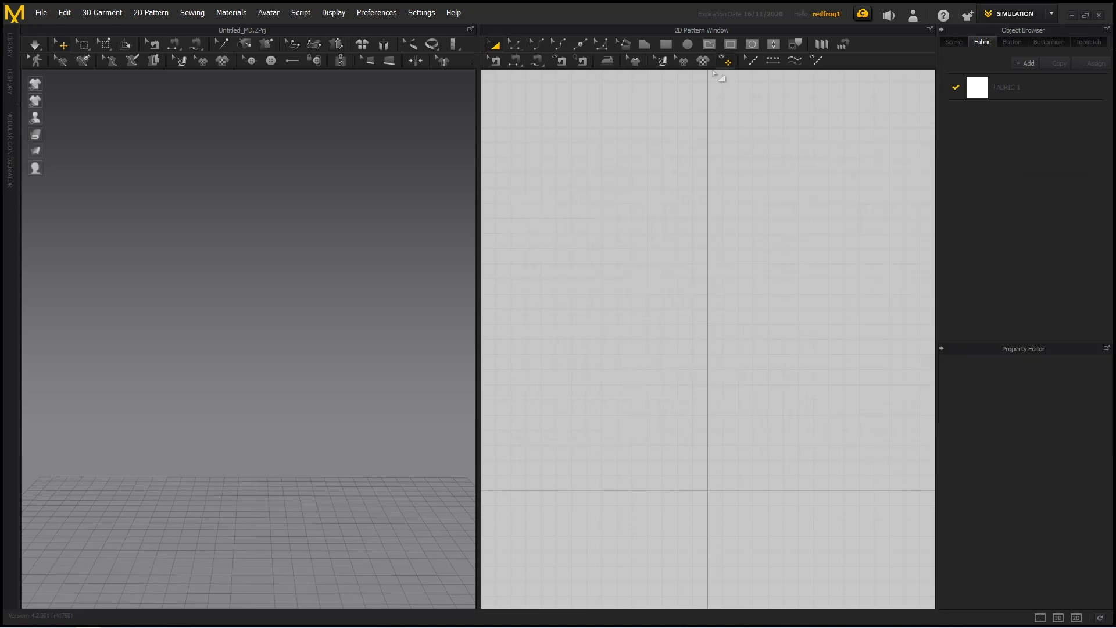
left_click(39, 13)
mouse_move(62, 132)
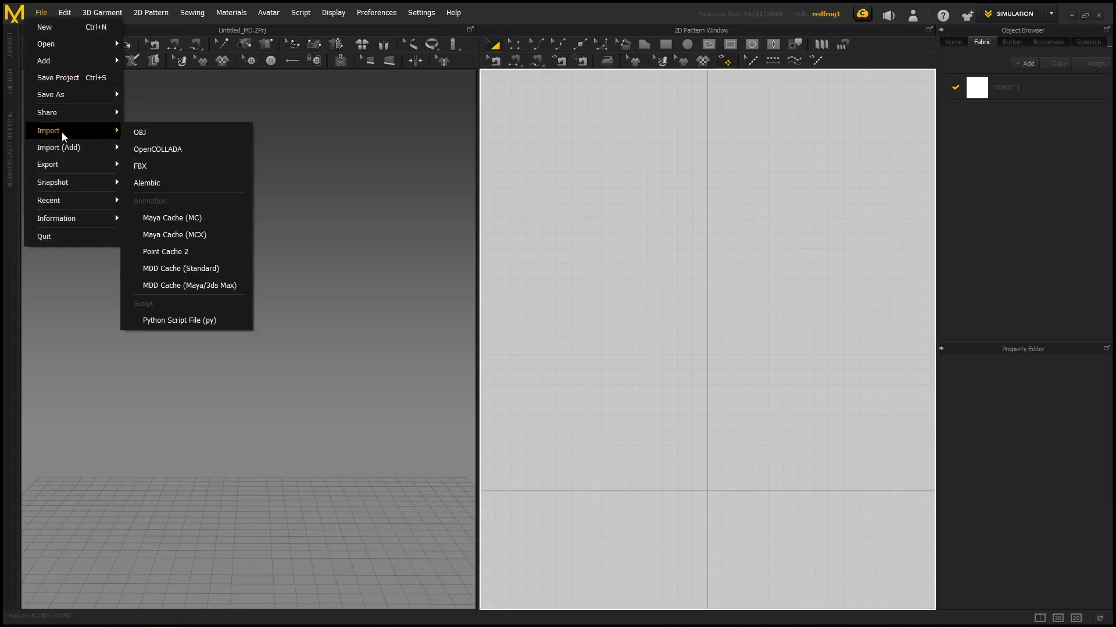
left_click(158, 134)
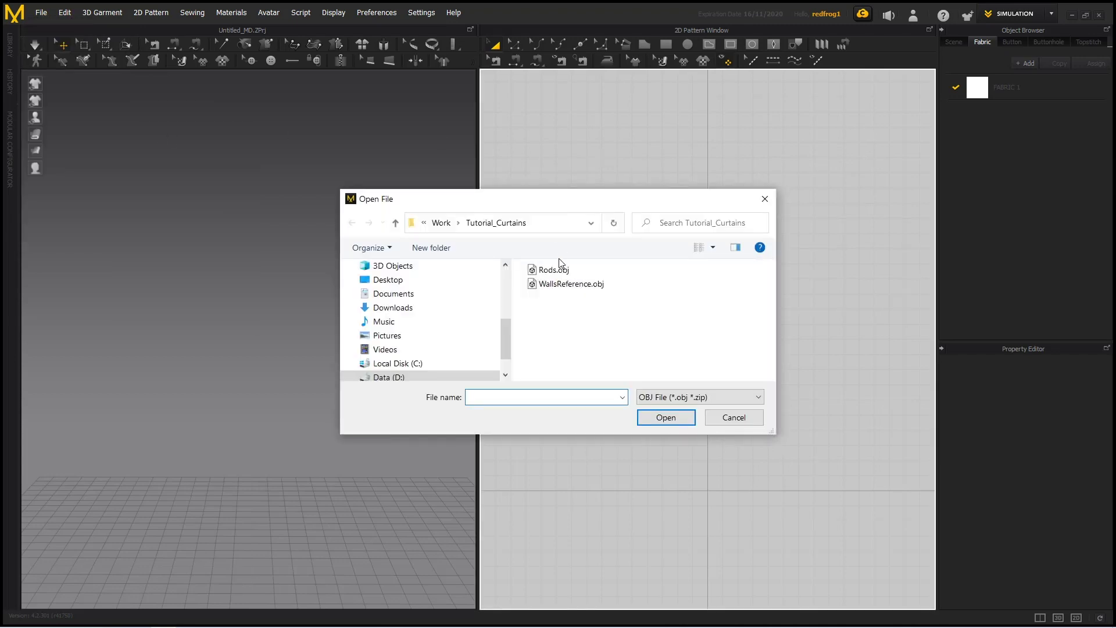
left_click(566, 272)
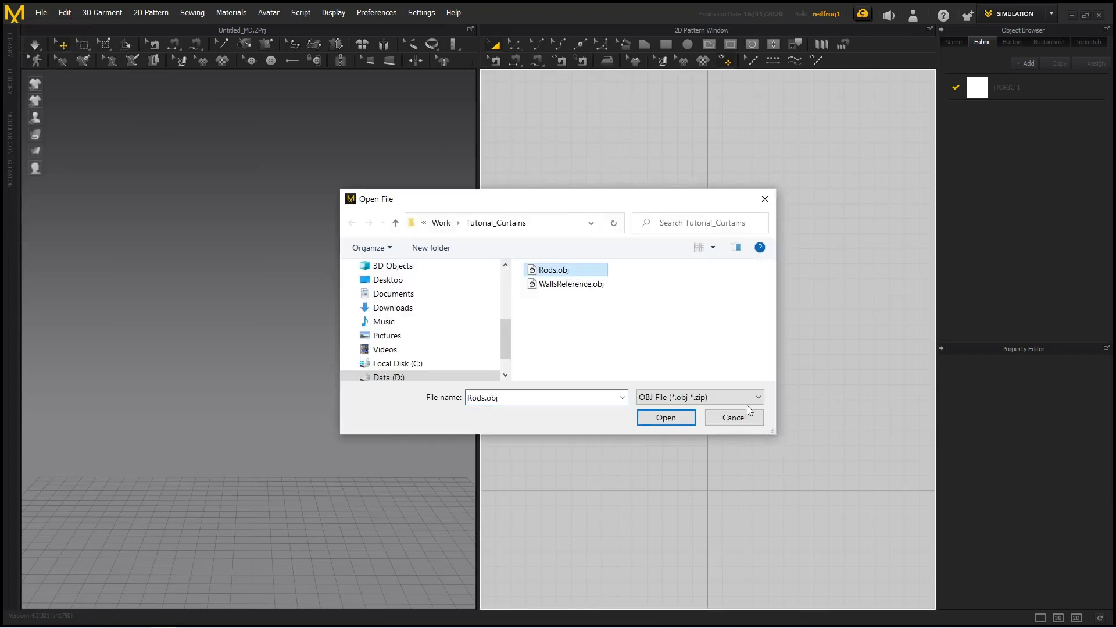
left_click(688, 419)
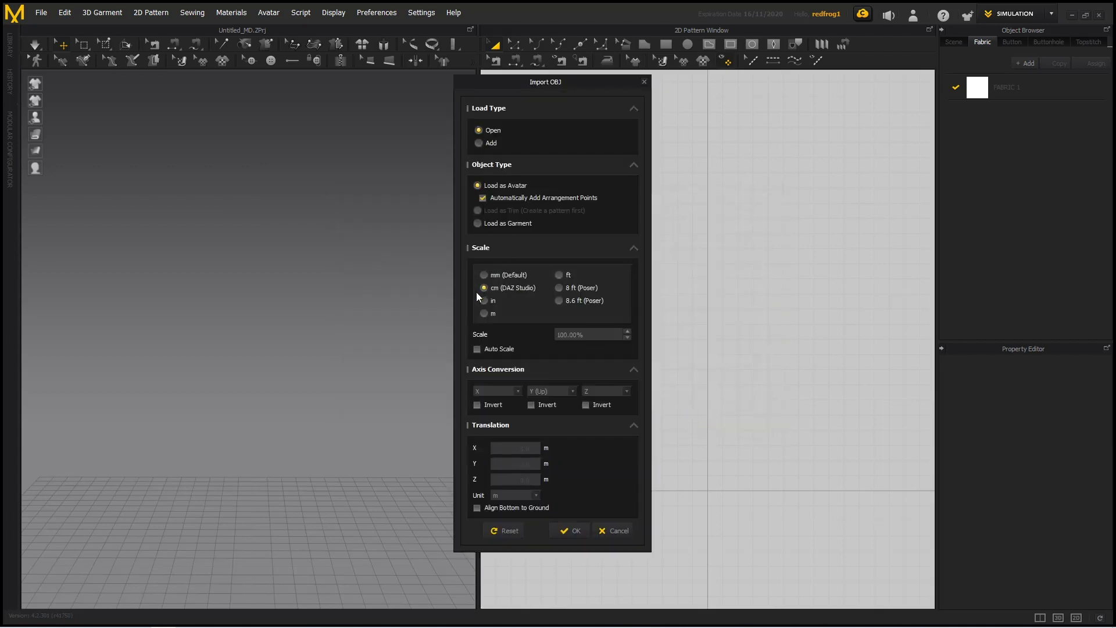
left_click(570, 532)
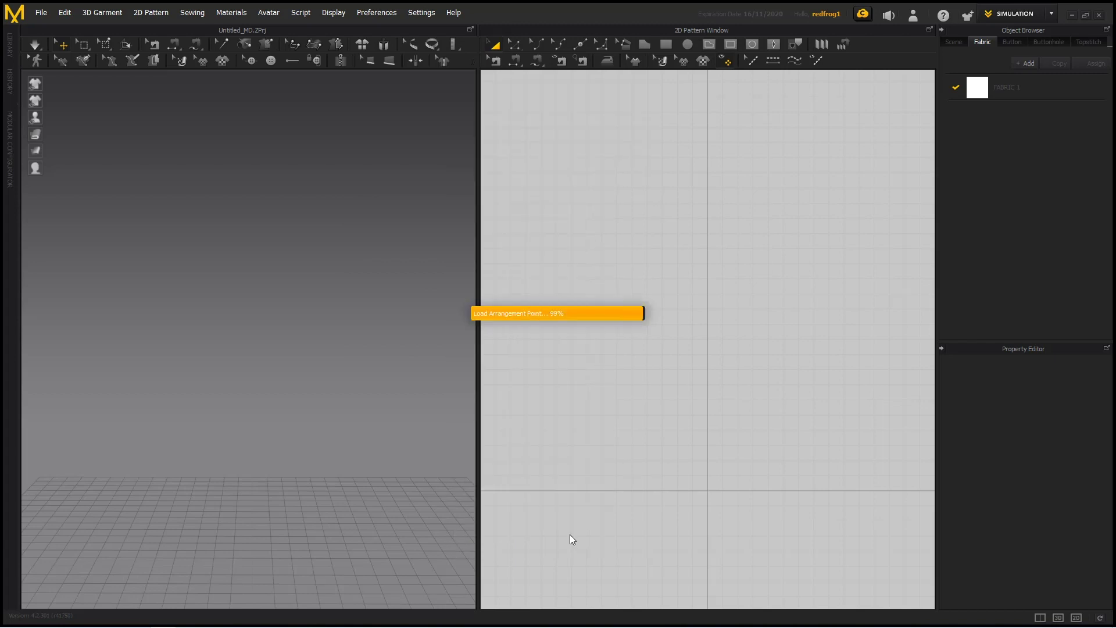
left_click(565, 332)
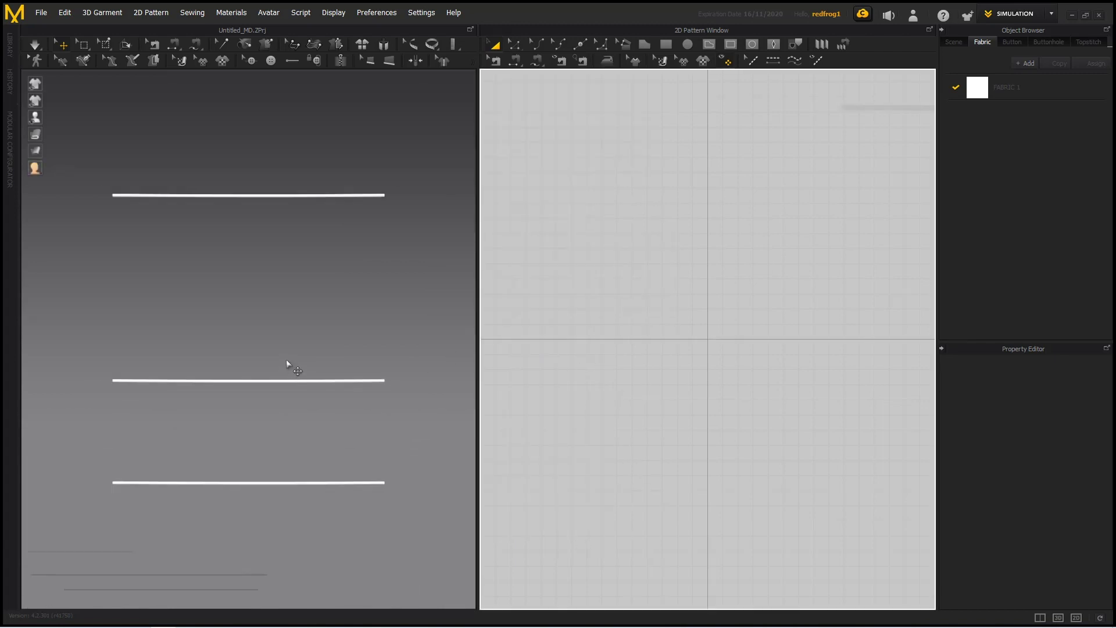
Step: Draw a rectangular pattern about 251 cm wide, starting at the left end of the top rod's shadow and ending above the middle rod
scroll(717, 279, "up", 3)
middle_click_drag(717, 279, 636, 438)
scroll(680, 407, "up", 3)
middle_click_drag(790, 291, 776, 348)
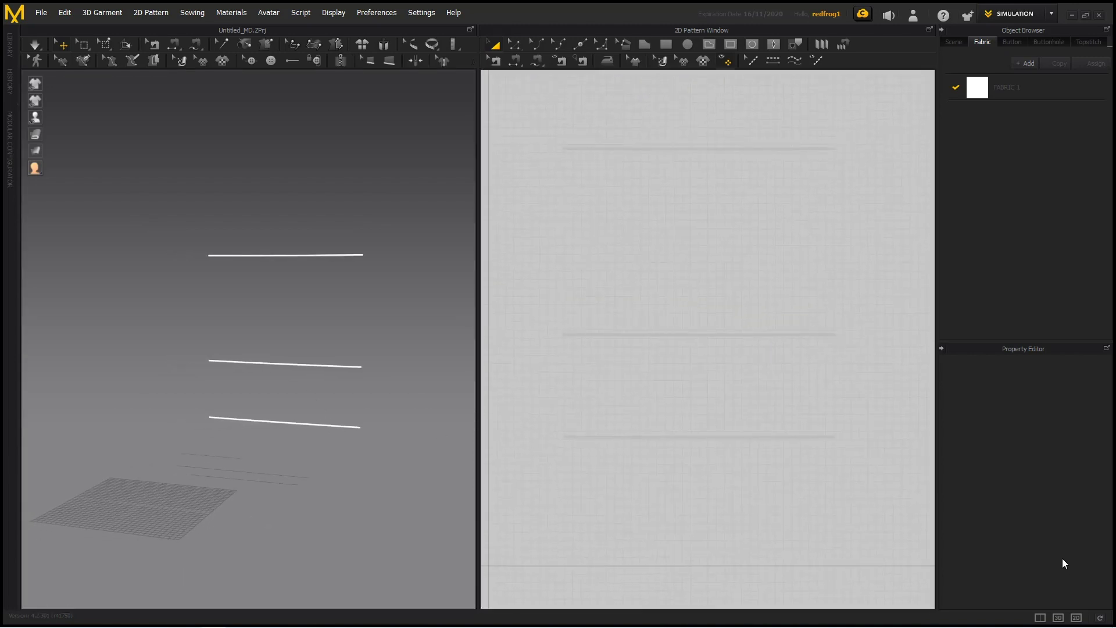
left_click(666, 44)
left_click_drag(564, 151, 775, 317)
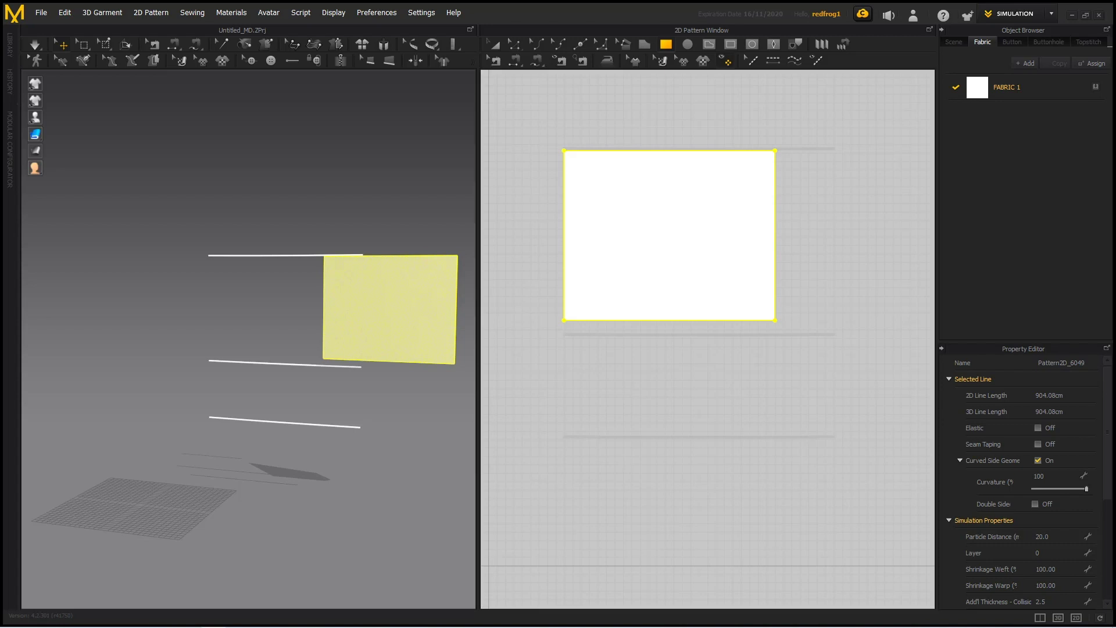
Step: Check the rectangular pattern's mesh density and set the pattern's particle distance to 80
left_click(100, 43)
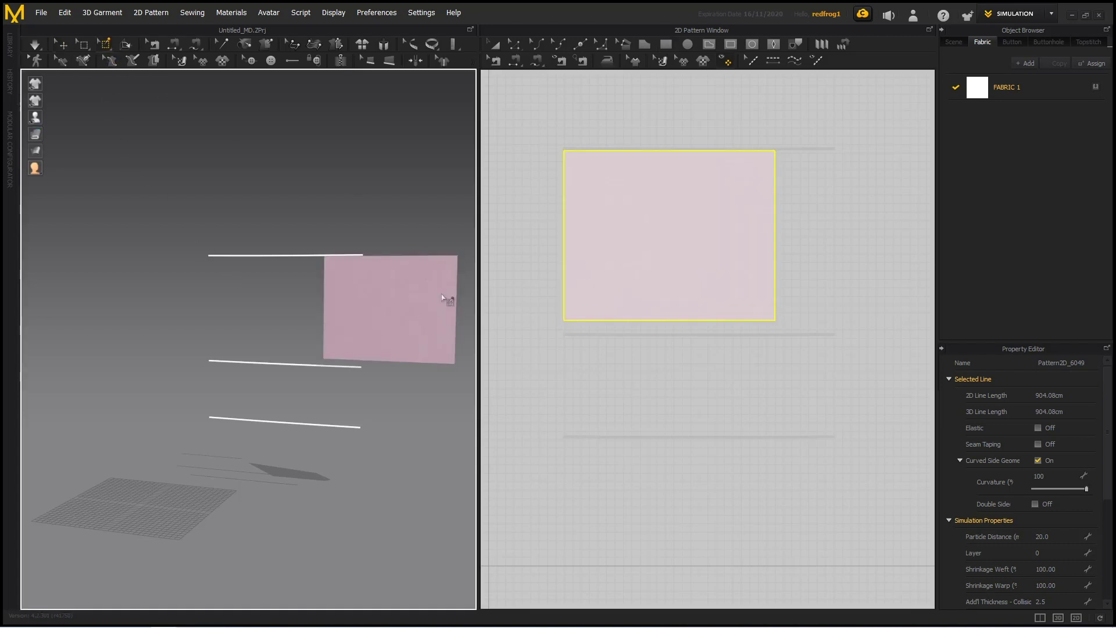
right_click_drag(380, 366, 383, 305)
scroll(413, 391, "up", 10)
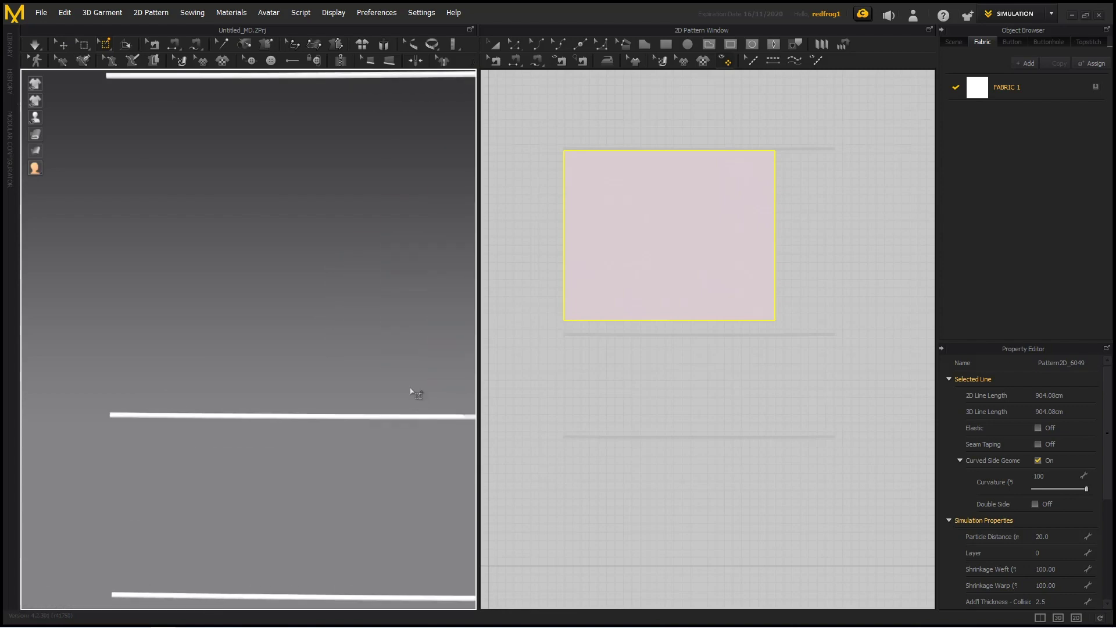
scroll(254, 364, "up", 1)
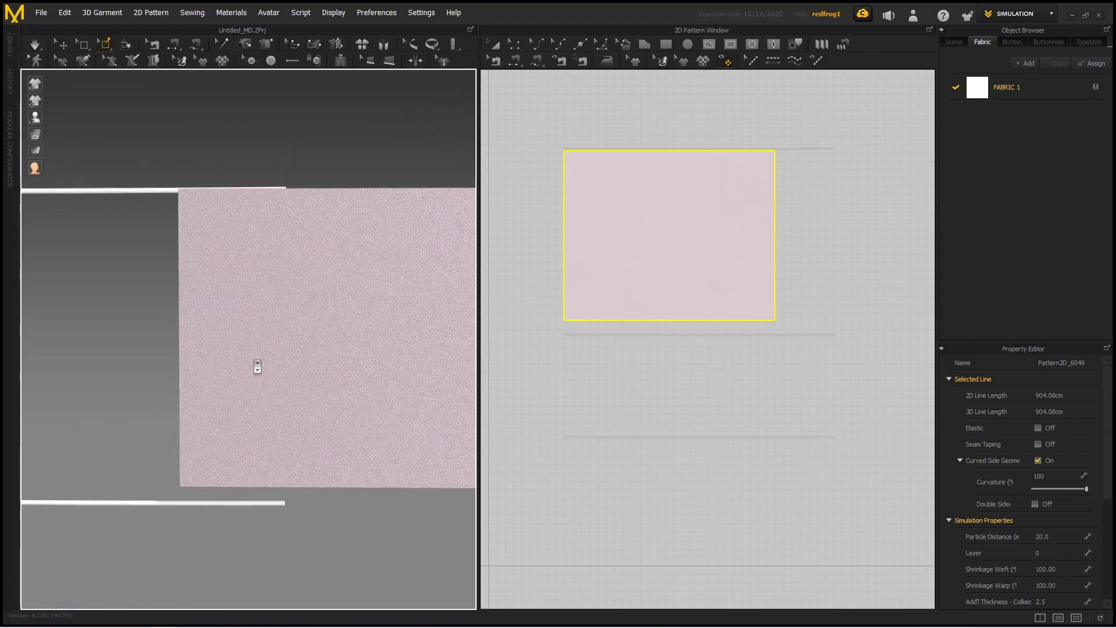
left_click(515, 45)
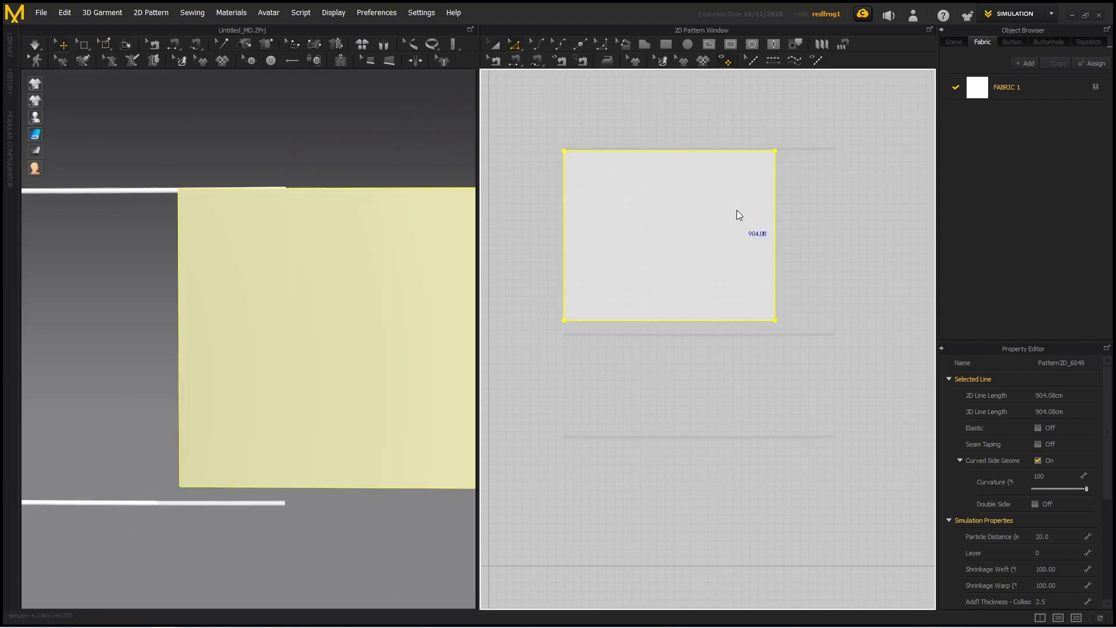
left_click(737, 210)
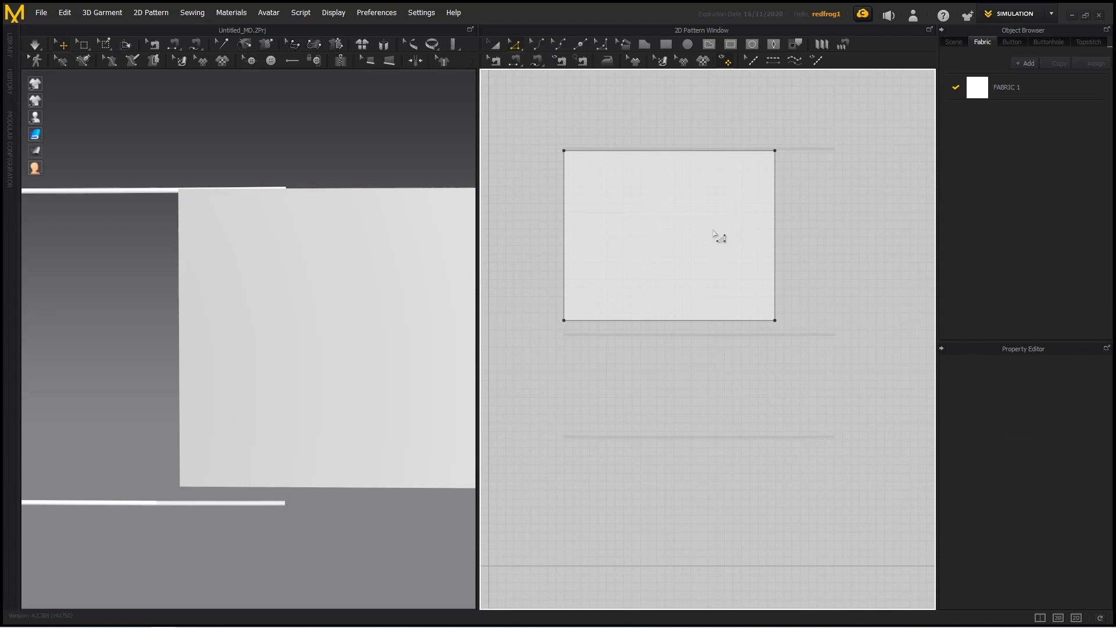
left_click(494, 46)
left_click(657, 177)
left_click(657, 177)
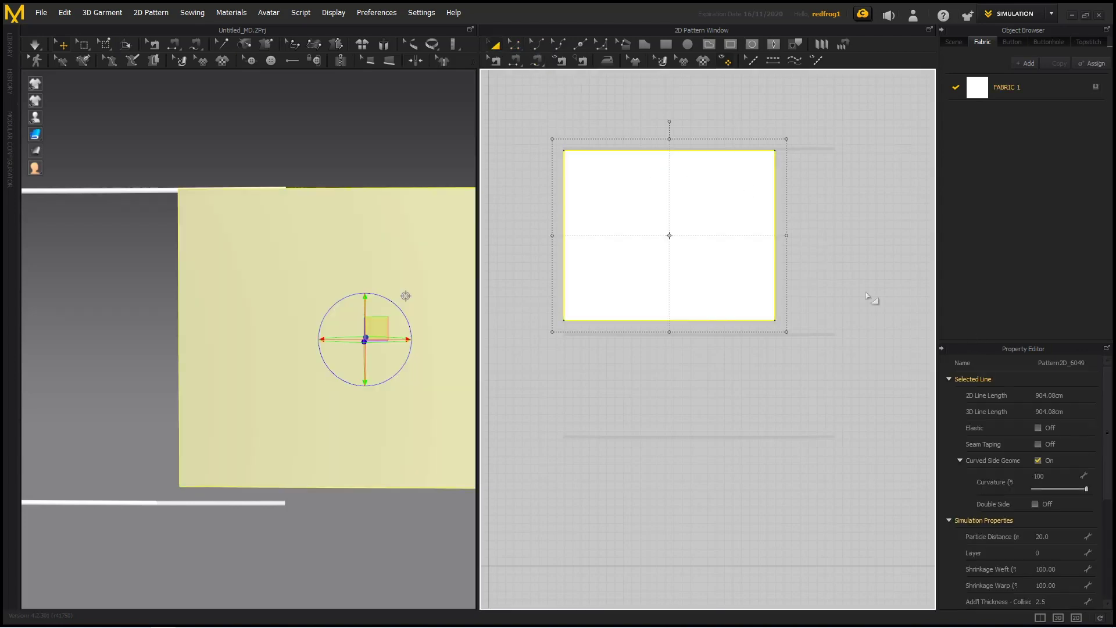
left_click(1054, 502)
type("80")
key("Return")
Step: Display the pattern's mesh in the 3D view to inspect its triangle density
left_click(105, 44)
scroll(310, 326, "down", 3)
scroll(311, 327, "up", 1)
middle_click_drag(311, 329, 371, 289)
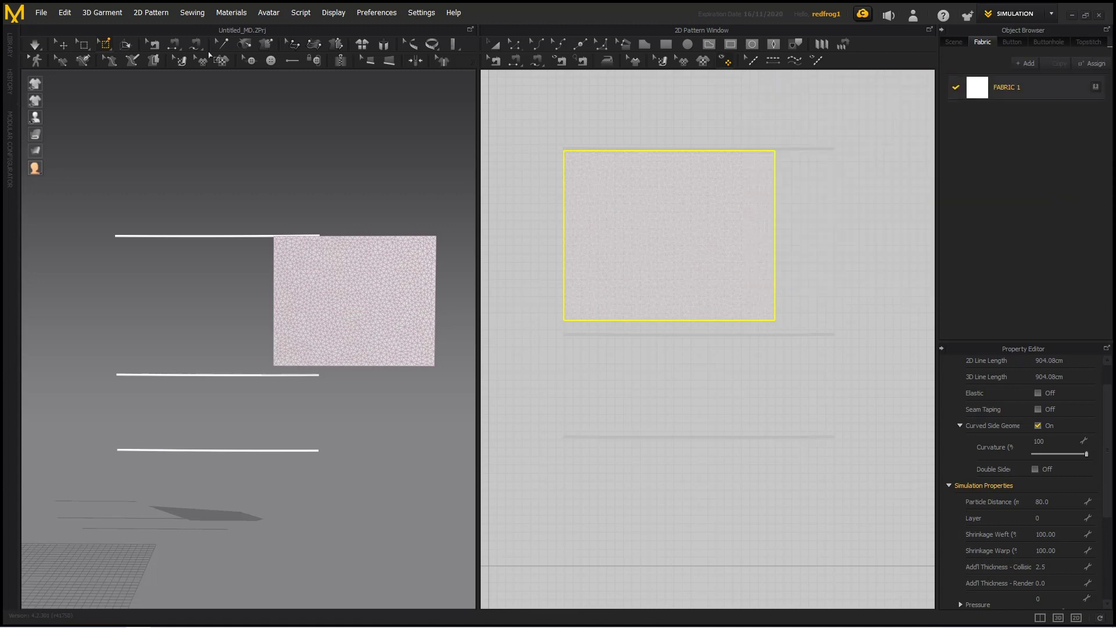
Step: Import WallsReference.obj as a trim at the cm (DAZ Studio) scale
left_click(44, 15)
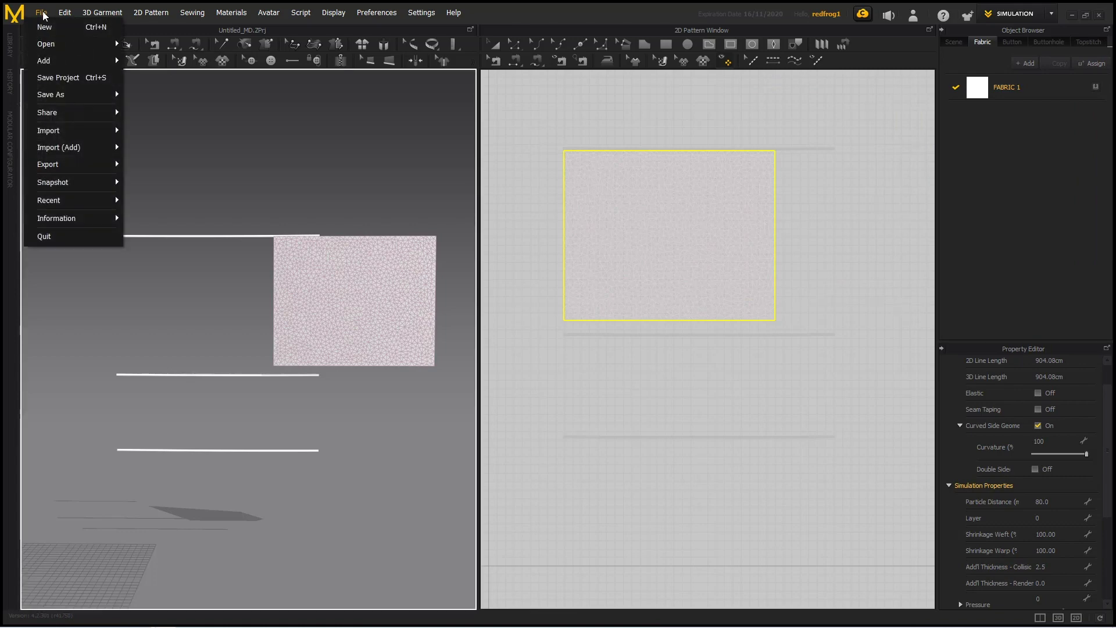
mouse_move(85, 136)
left_click(149, 138)
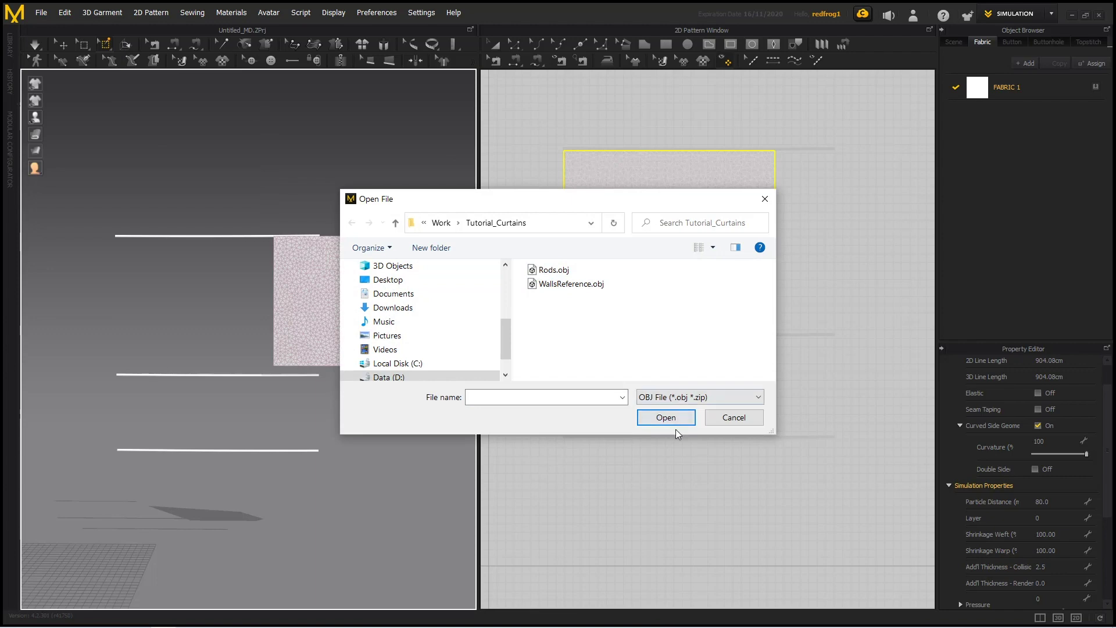
left_click(582, 283)
left_click(666, 418)
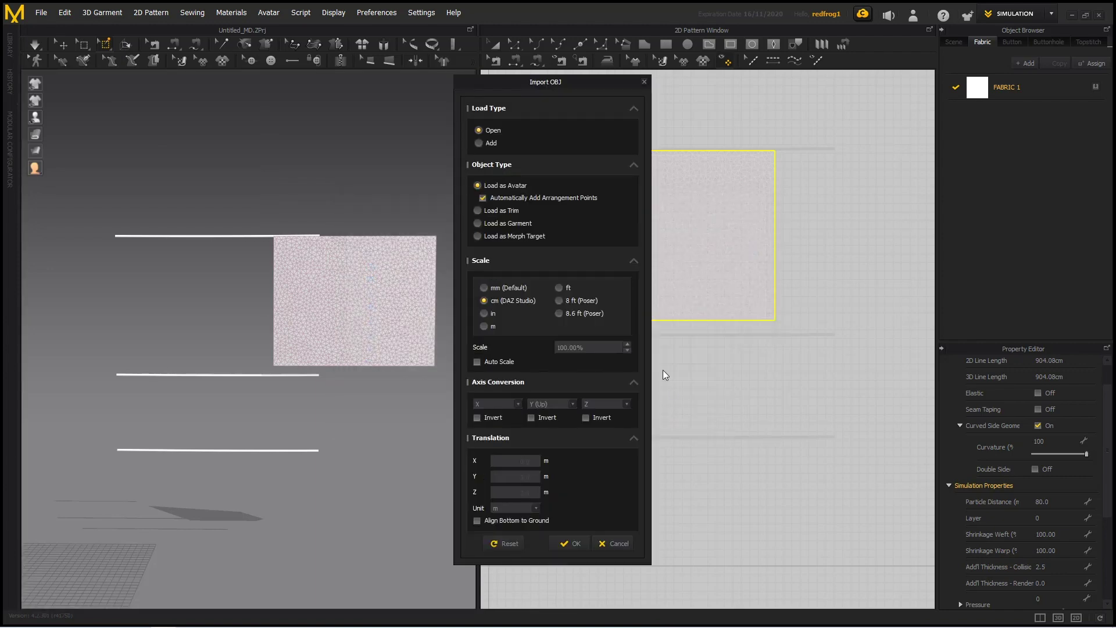
left_click(480, 210)
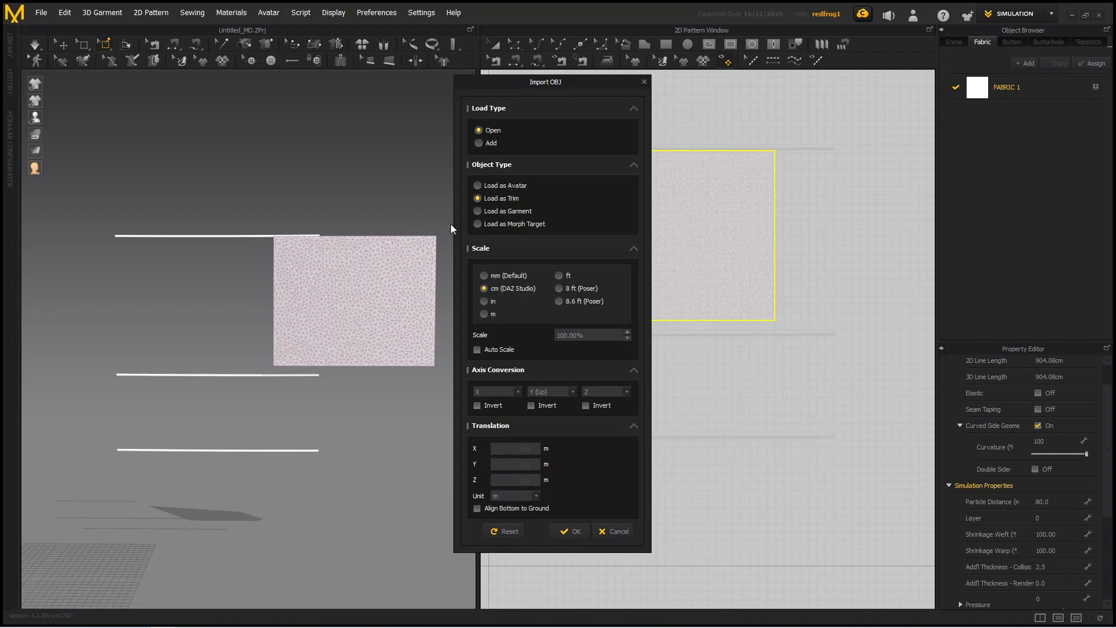
left_click(572, 531)
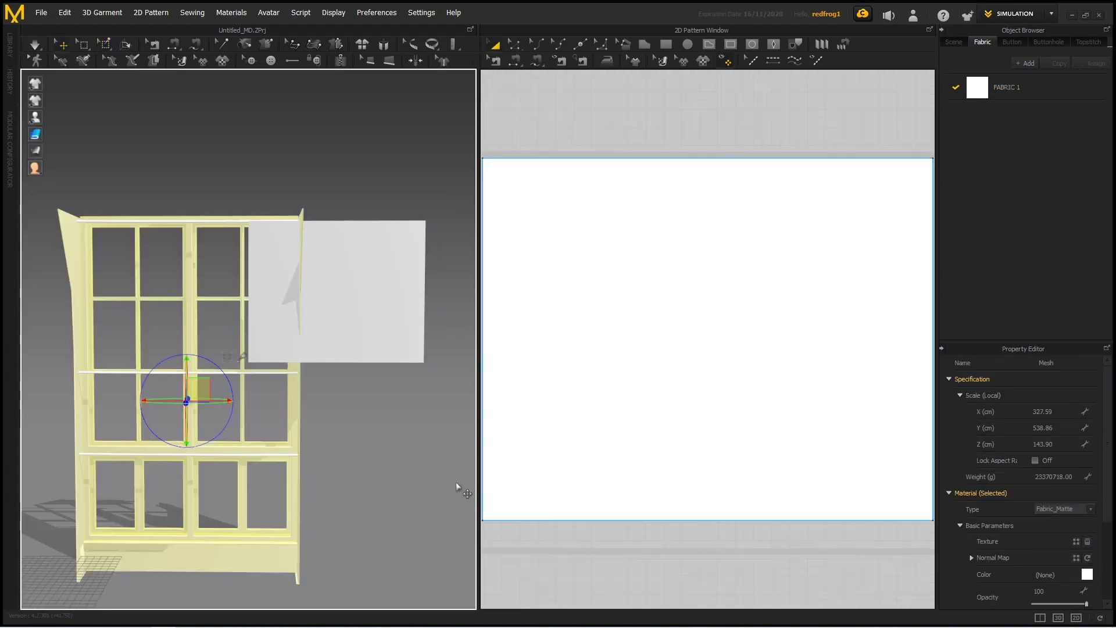
Step: Change the material color of the imported window wall to a light beige
right_click_drag(366, 420, 286, 443)
left_click(286, 443)
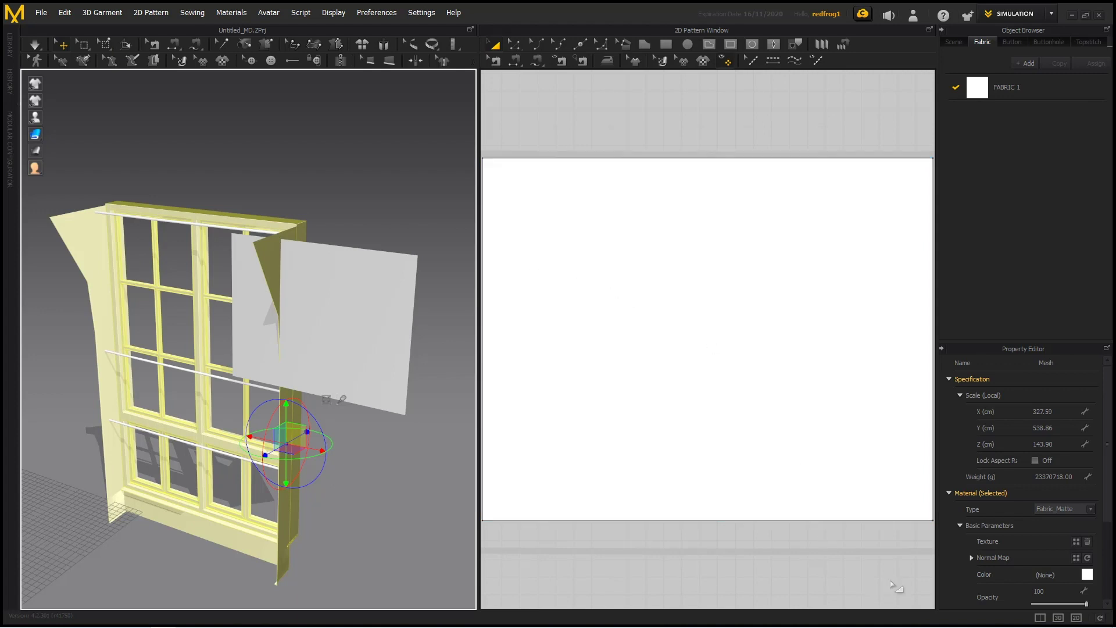
left_click(1087, 574)
left_click_drag(501, 186, 438, 182)
left_click(498, 248)
left_click(461, 185)
left_click(529, 422)
Step: Move the rectangular pattern horizontally in 3D so its left edge lines up with the left end of the top rod
right_click_drag(460, 407, 415, 286)
left_click(379, 399)
left_click(383, 294)
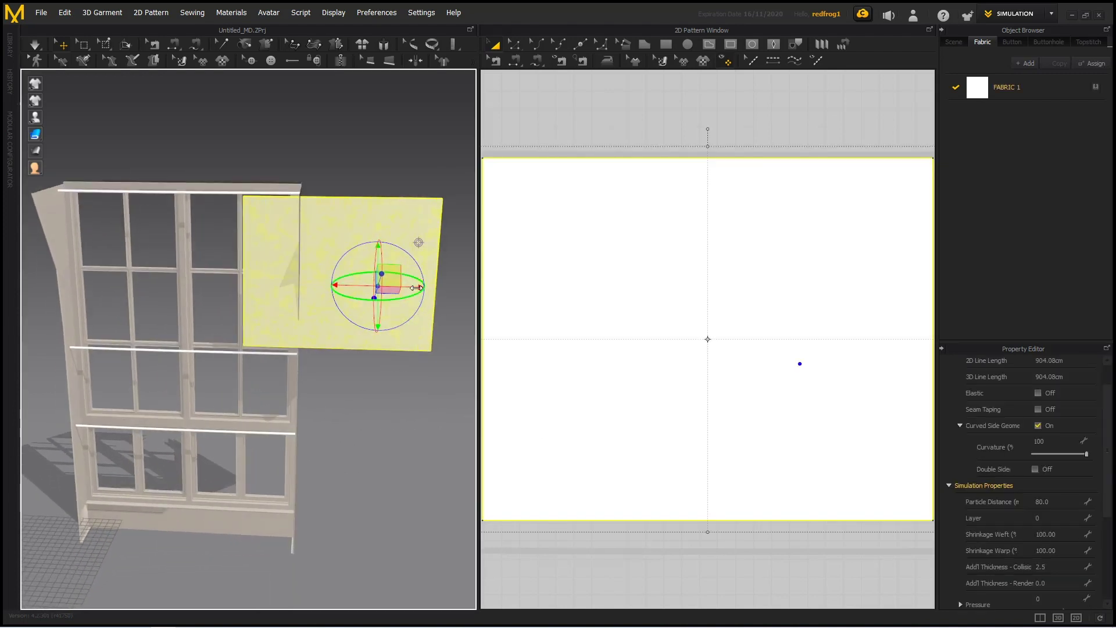
left_click_drag(417, 285, 231, 283)
right_click_drag(238, 445, 306, 364)
scroll(332, 393, "up", 2)
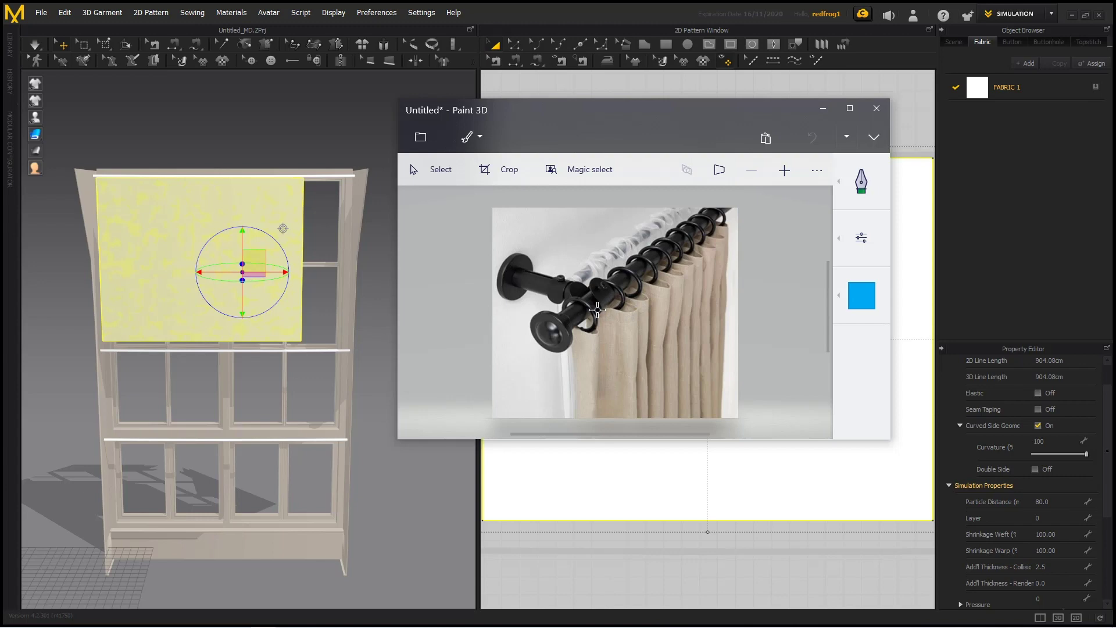
Step: In Paint 3D, mark the front pleat on the curtain reference photo with two solid blue edge lines and a dashed blue center line
left_click_drag(597, 315, 610, 382)
left_click_drag(631, 312, 629, 411)
left_click_drag(610, 296, 611, 304)
left_click_drag(611, 313, 612, 323)
left_click_drag(612, 330, 614, 340)
left_click_drag(613, 354, 614, 368)
Step: Trace the fold along the top of the marked pleat in red, and minimize the reference image
left_click(861, 296)
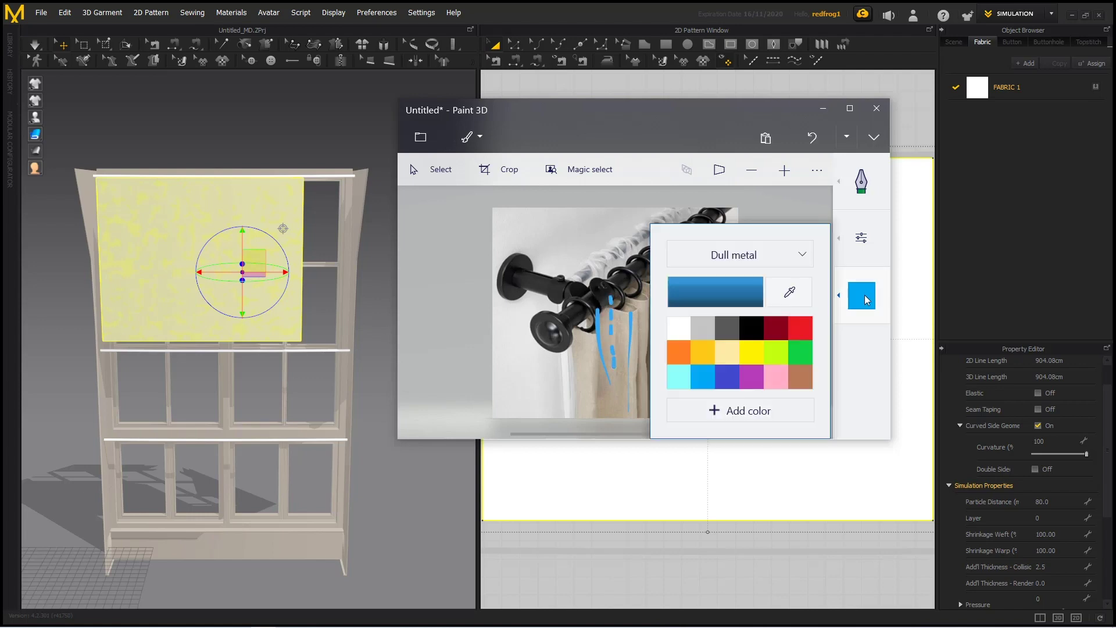
left_click(801, 328)
mouse_move(597, 311)
left_mouse_down()
mouse_move(640, 317)
mouse_move(607, 297)
left_mouse_up()
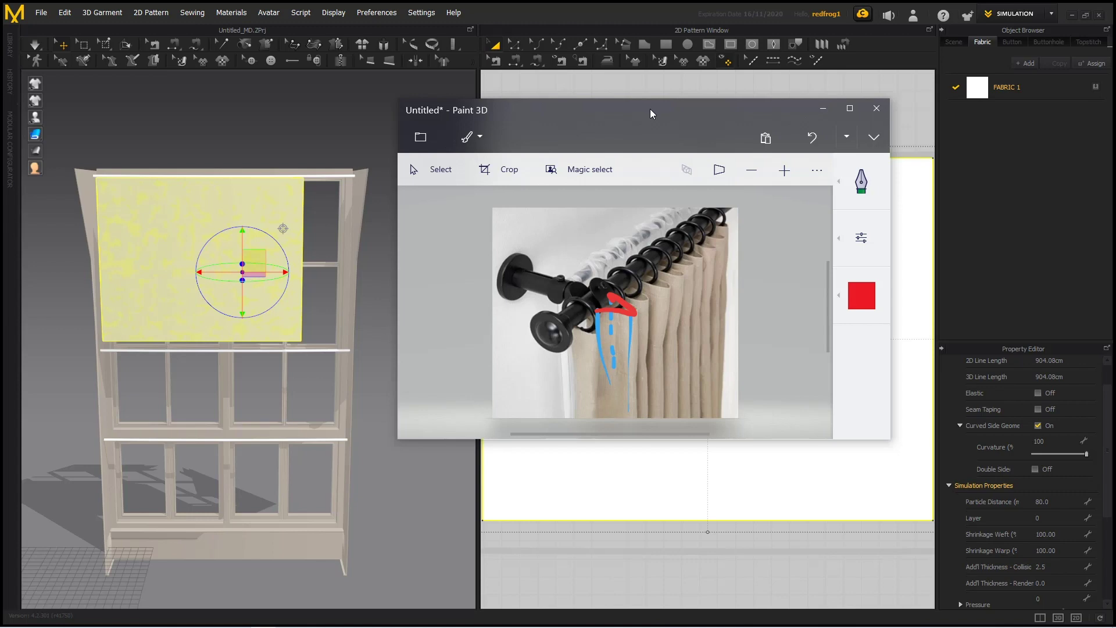
left_click(823, 108)
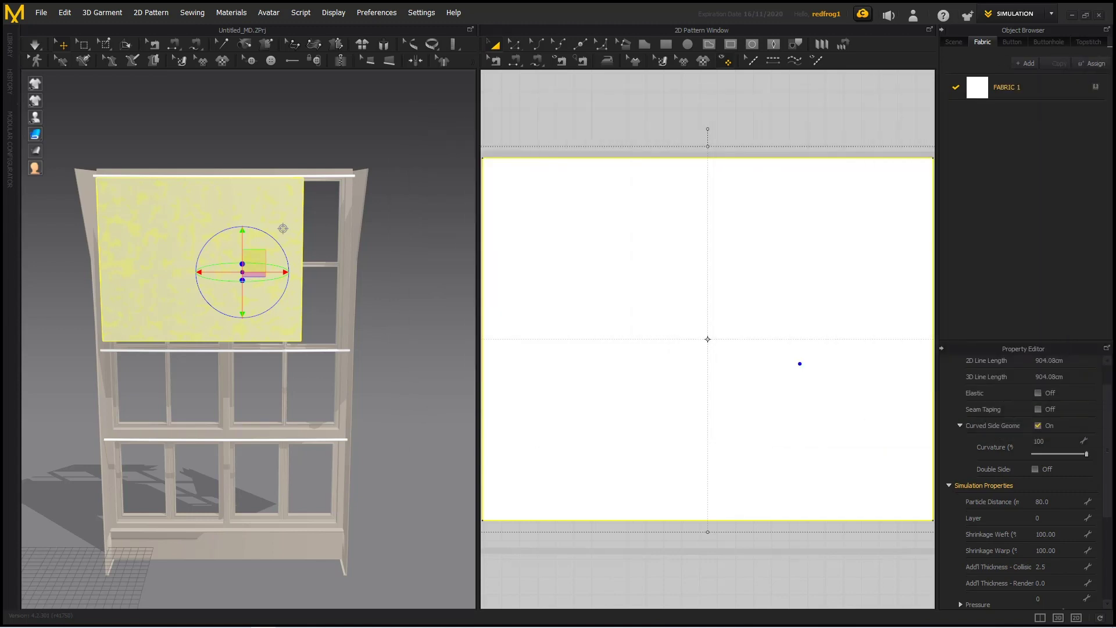
Step: Split the top edge of the rectangular pattern uniformly into 24 equal segments
scroll(658, 259, "down", 4)
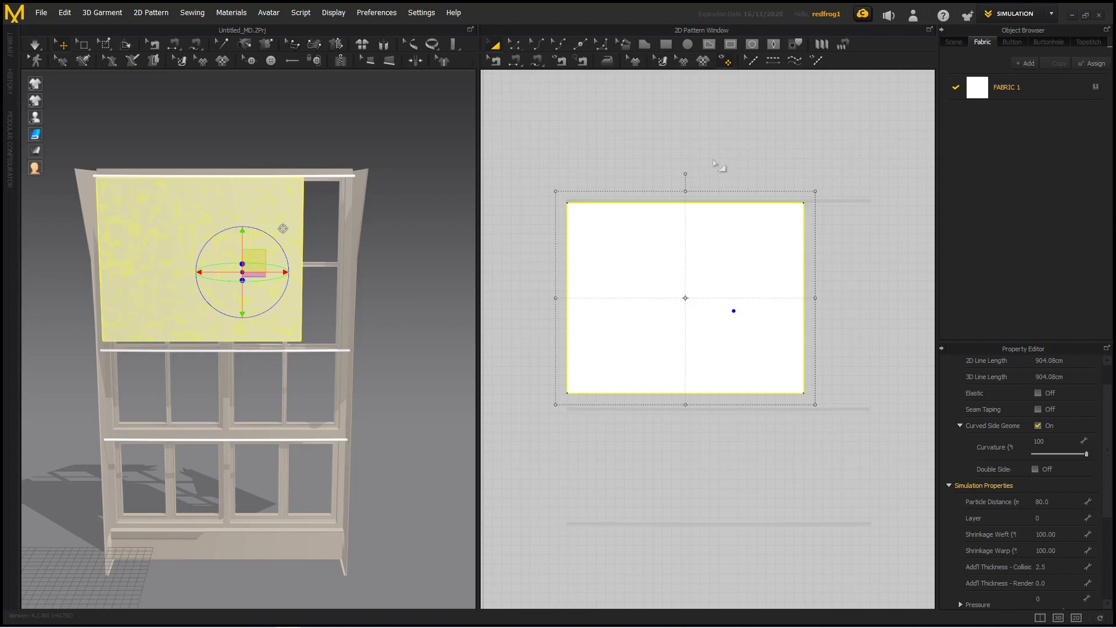
left_click(514, 45)
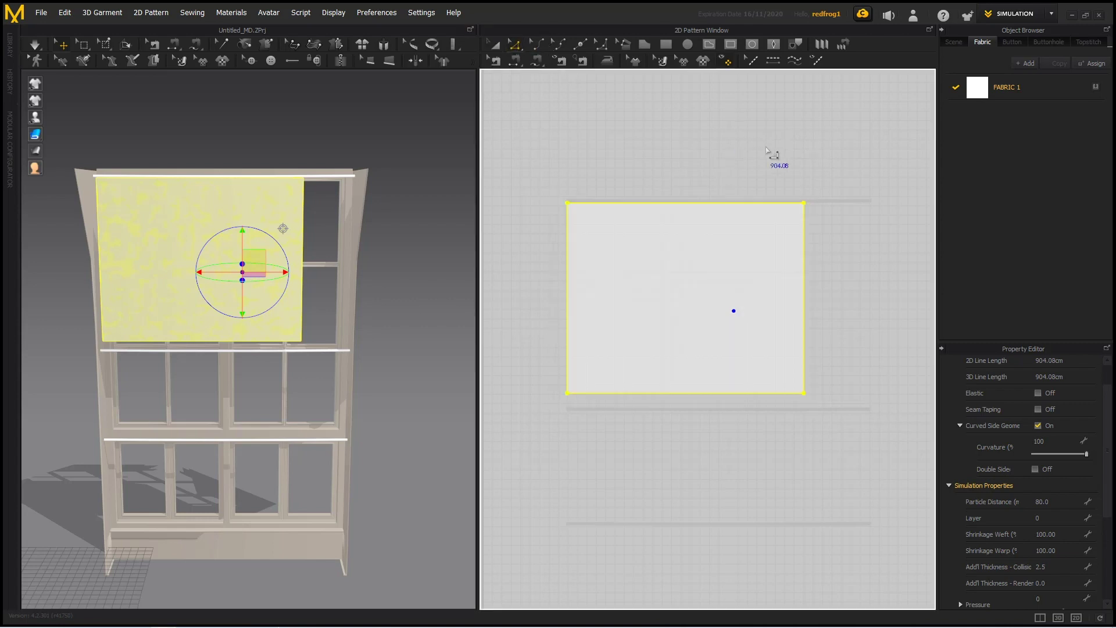
right_click(727, 204)
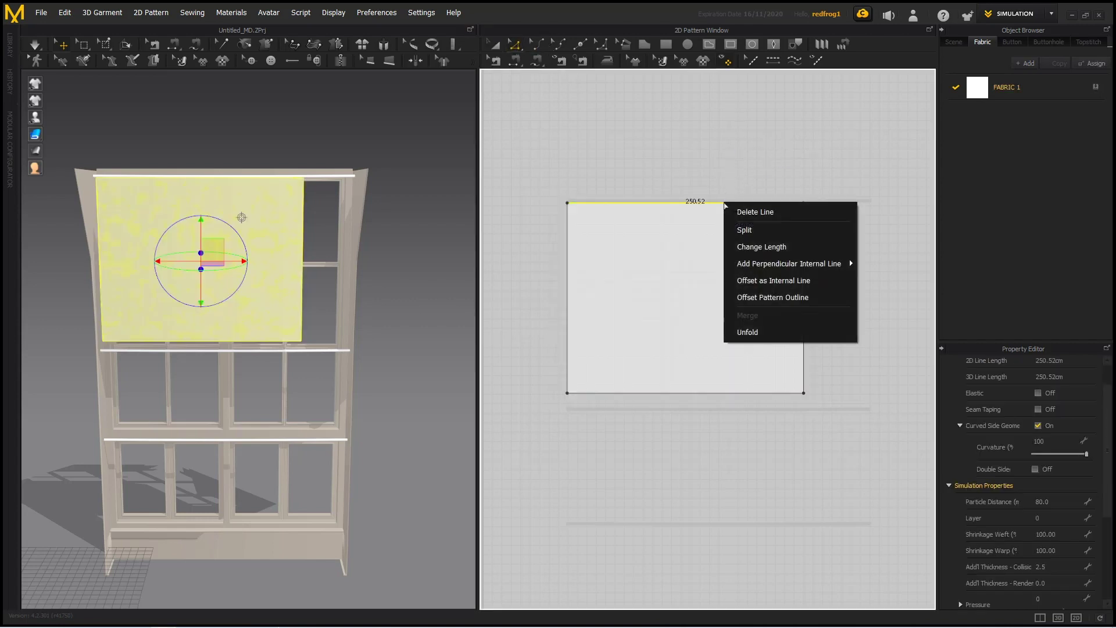
left_click(758, 230)
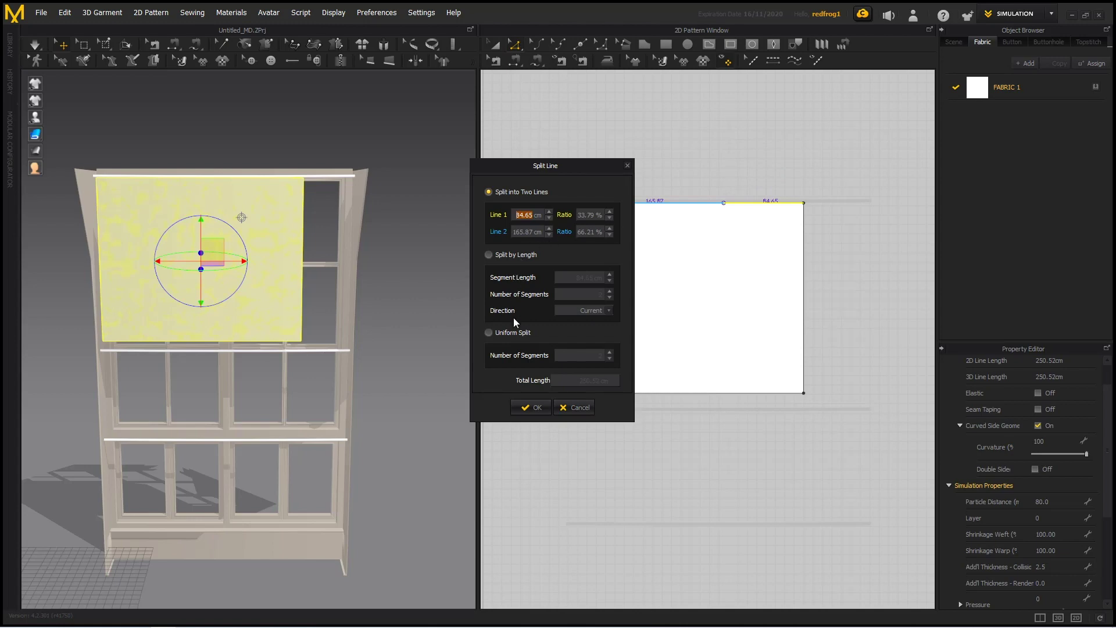
left_click(488, 333)
type("4")
left_click_drag(553, 160, 449, 177)
left_click(430, 424)
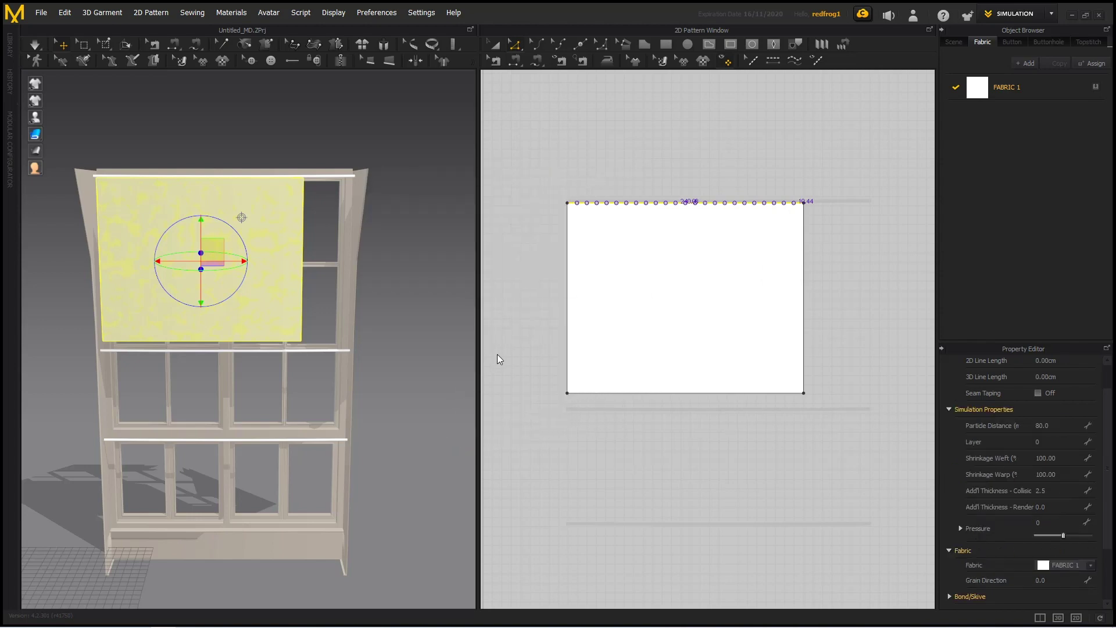
Step: Offset the rectangle's left edge as evenly spaced internal lines at 10.44 cm intervals across the full pattern width
left_click(534, 345)
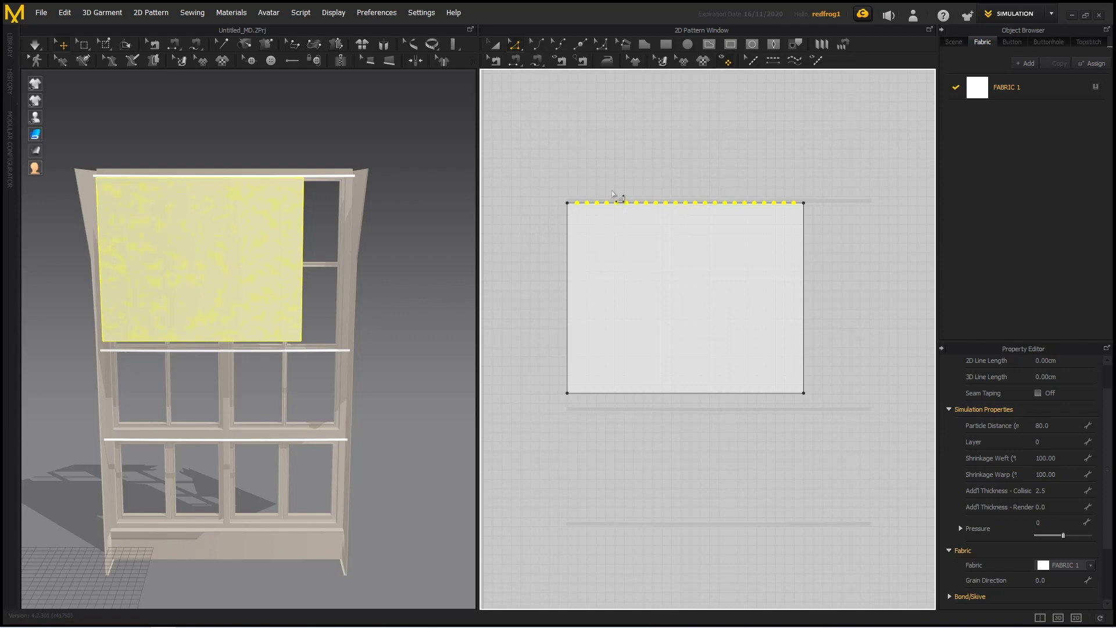
scroll(621, 213, "up", 3)
scroll(683, 269, "down", 1)
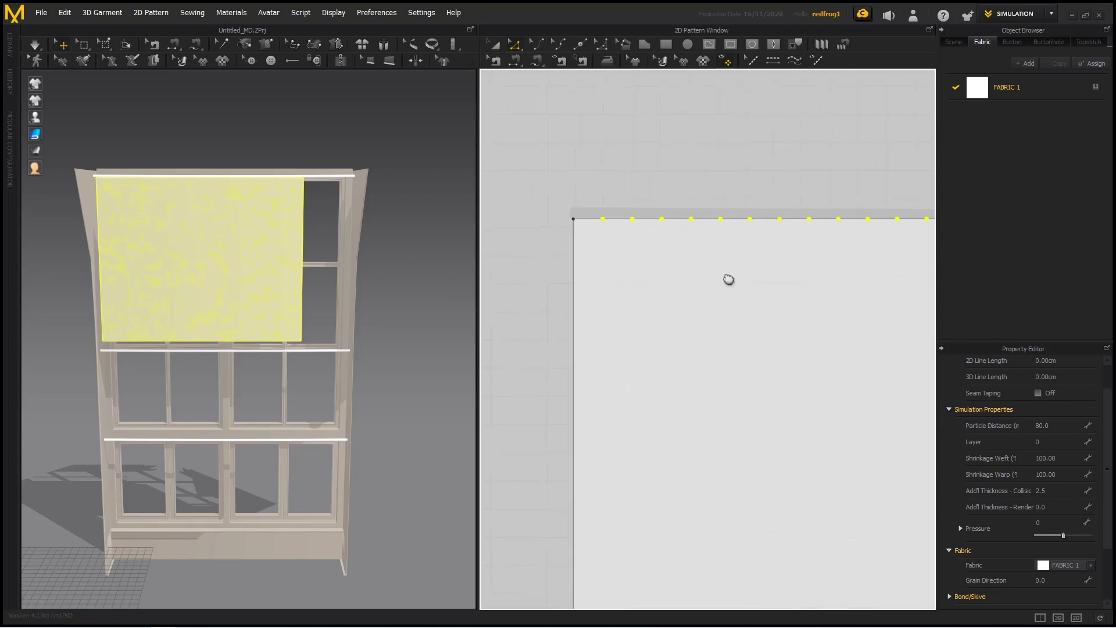
scroll(579, 206, "up", 2)
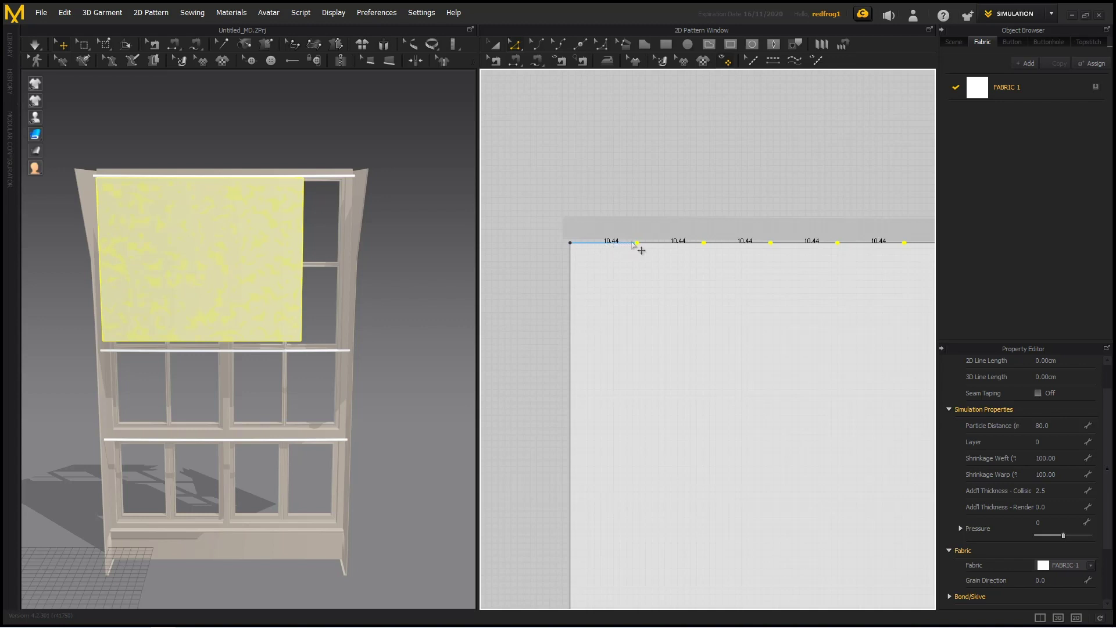
scroll(724, 141, "down", 6)
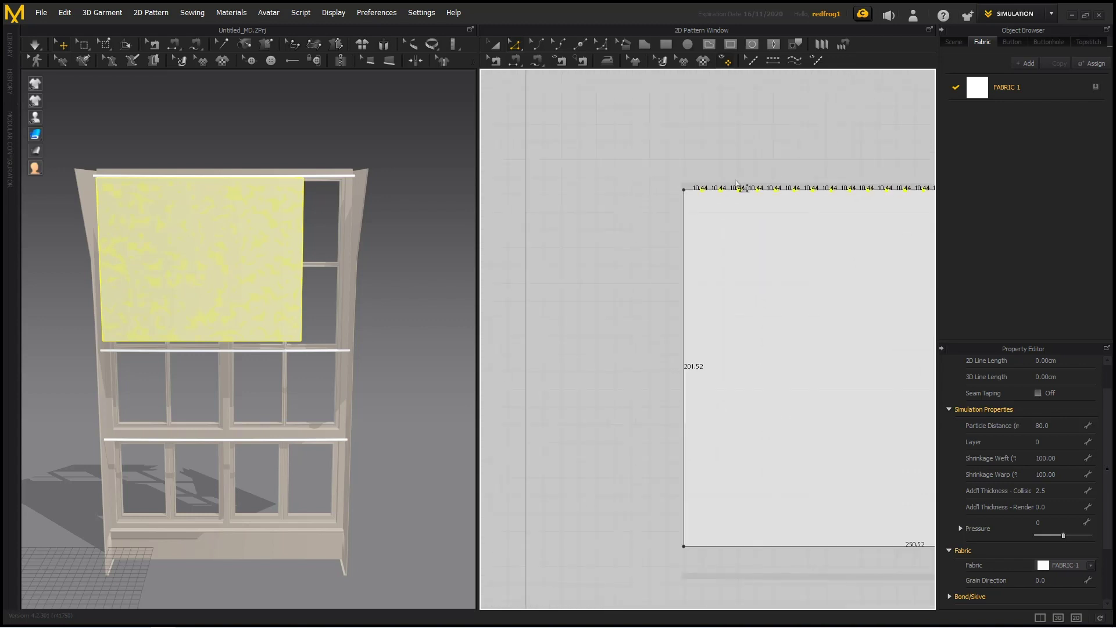
scroll(703, 296, "up", 3)
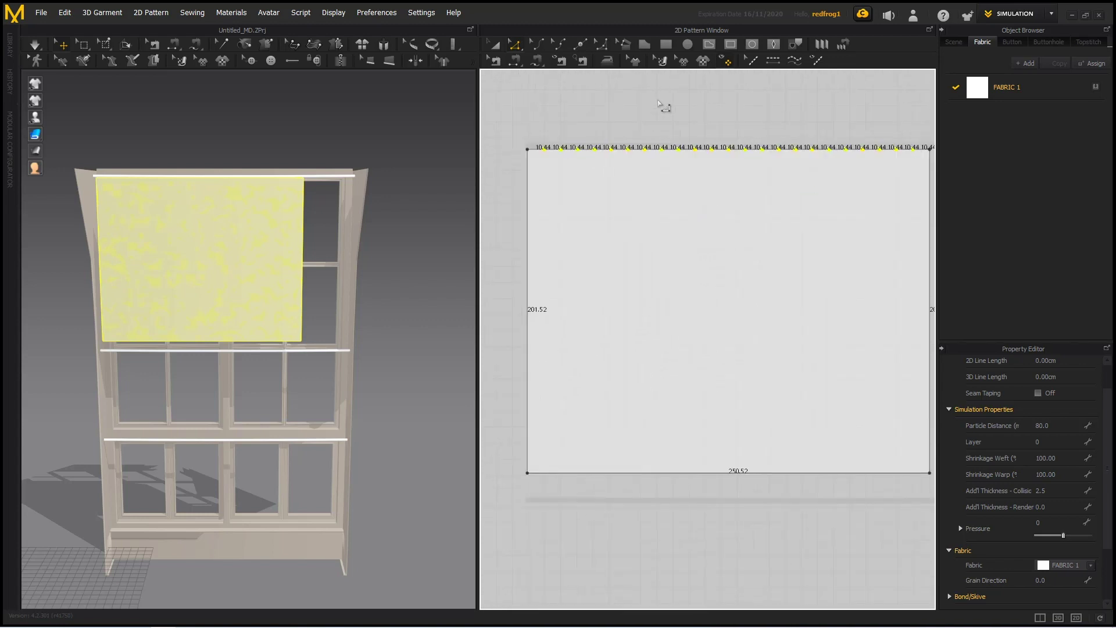
left_click(528, 185)
right_click(528, 181)
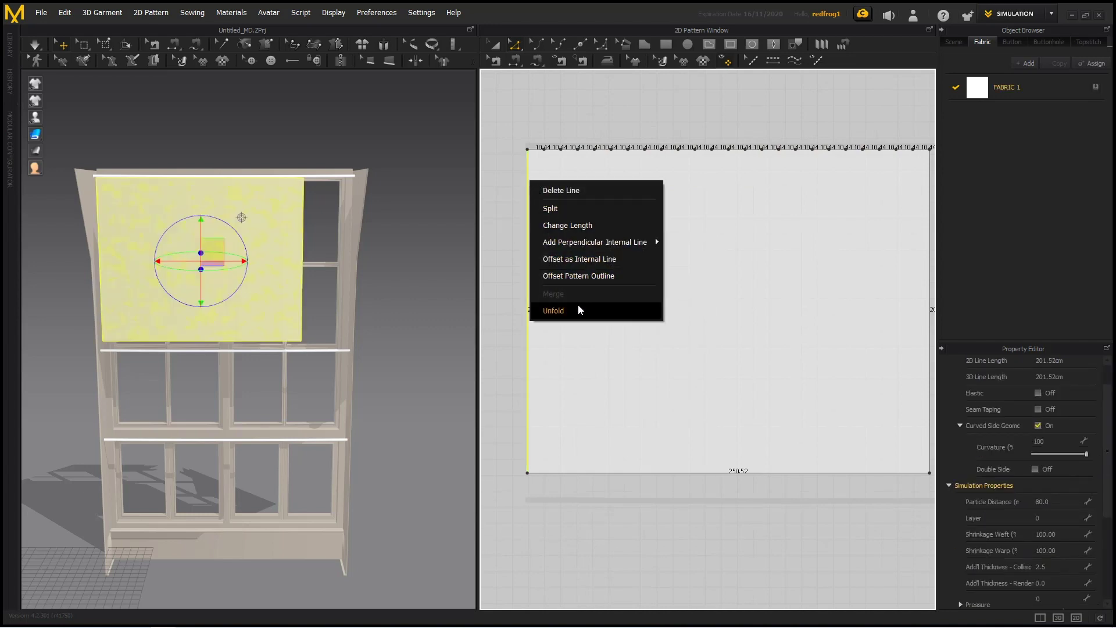
left_click(581, 258)
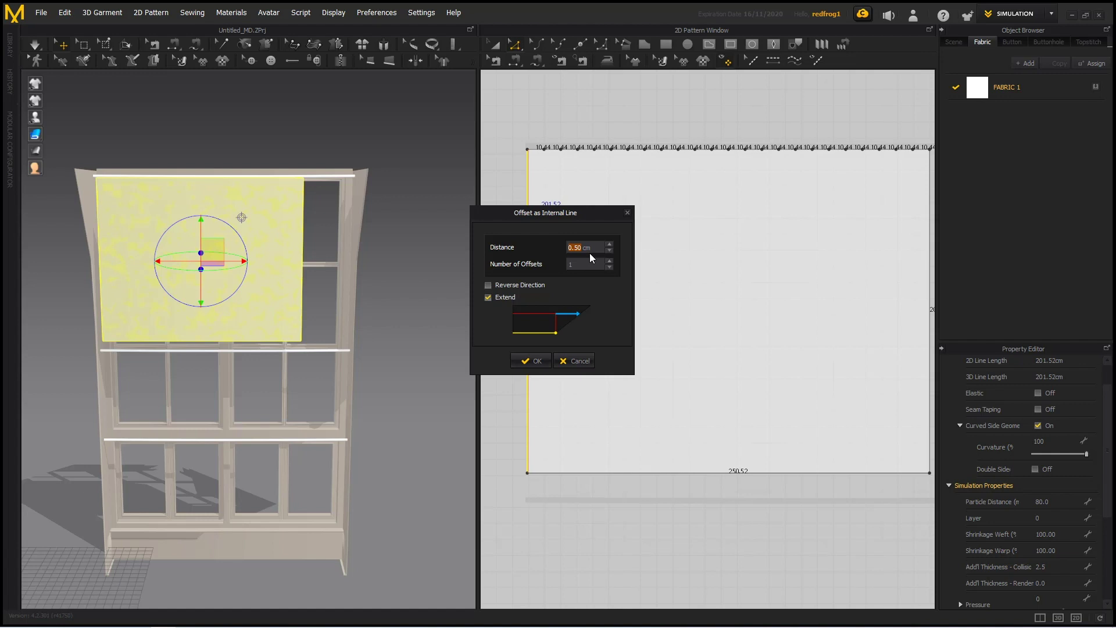
type("10.44")
left_click(609, 261)
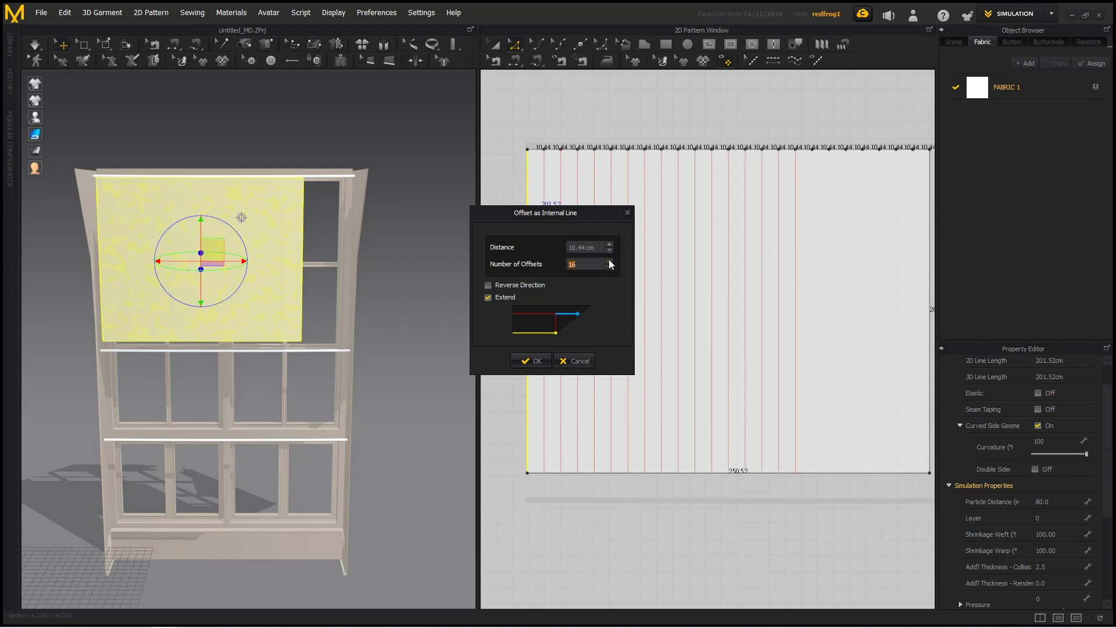
left_click_drag(584, 221, 571, 199)
left_click(519, 338)
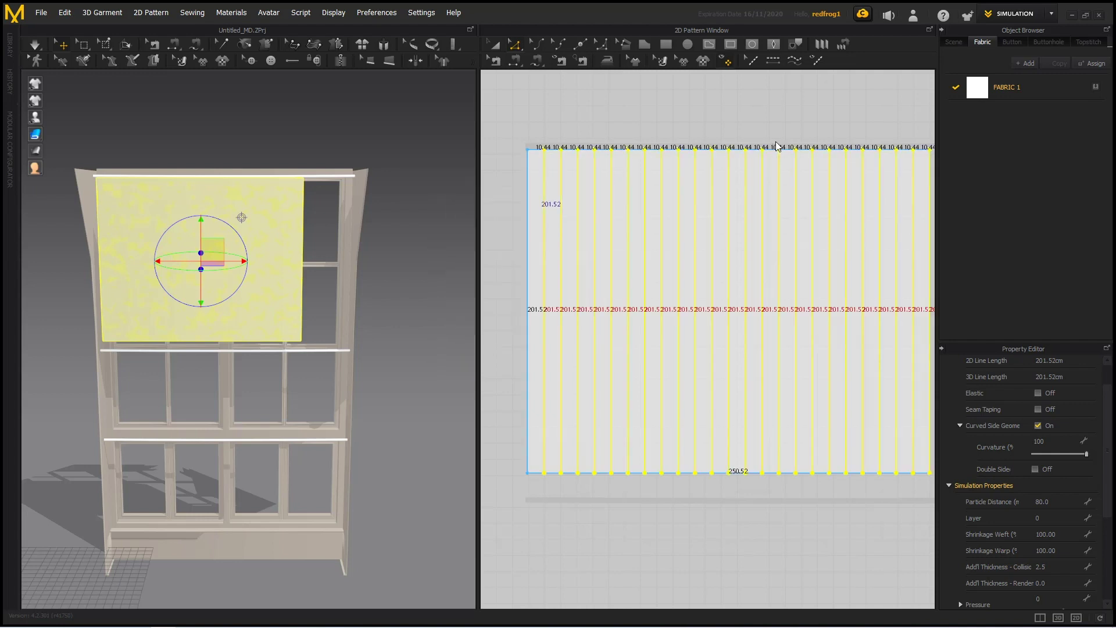
Step: Delete the surplus internal line that overlaps the rectangle's right edge
scroll(775, 141, "down", 2)
scroll(788, 147, "down", 2)
left_click(787, 147)
left_click(848, 243)
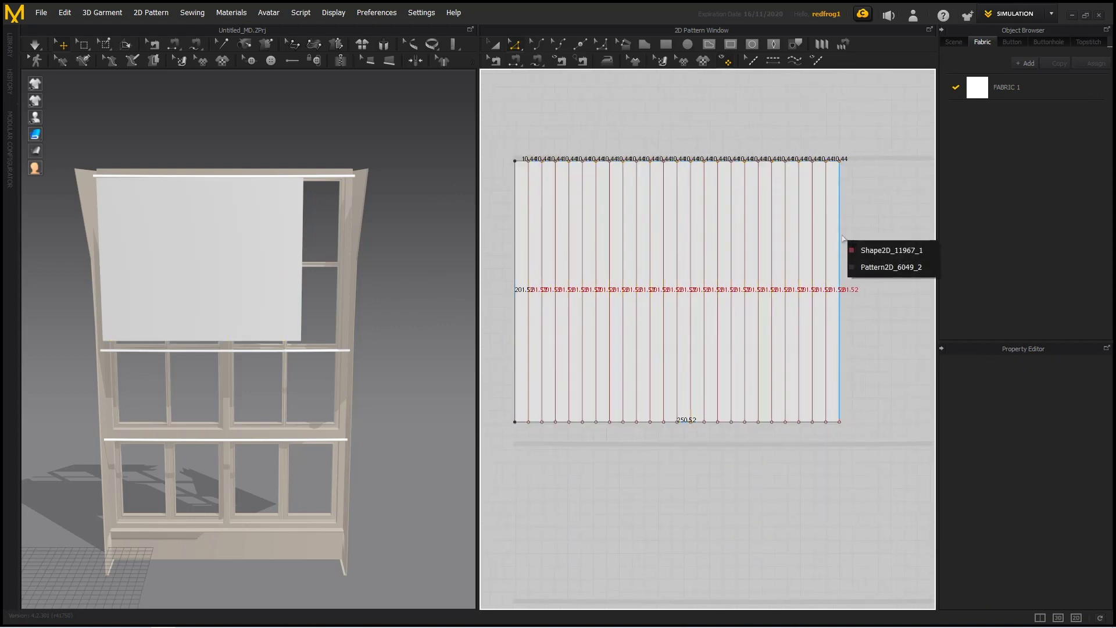
left_click(884, 250)
left_click(851, 252)
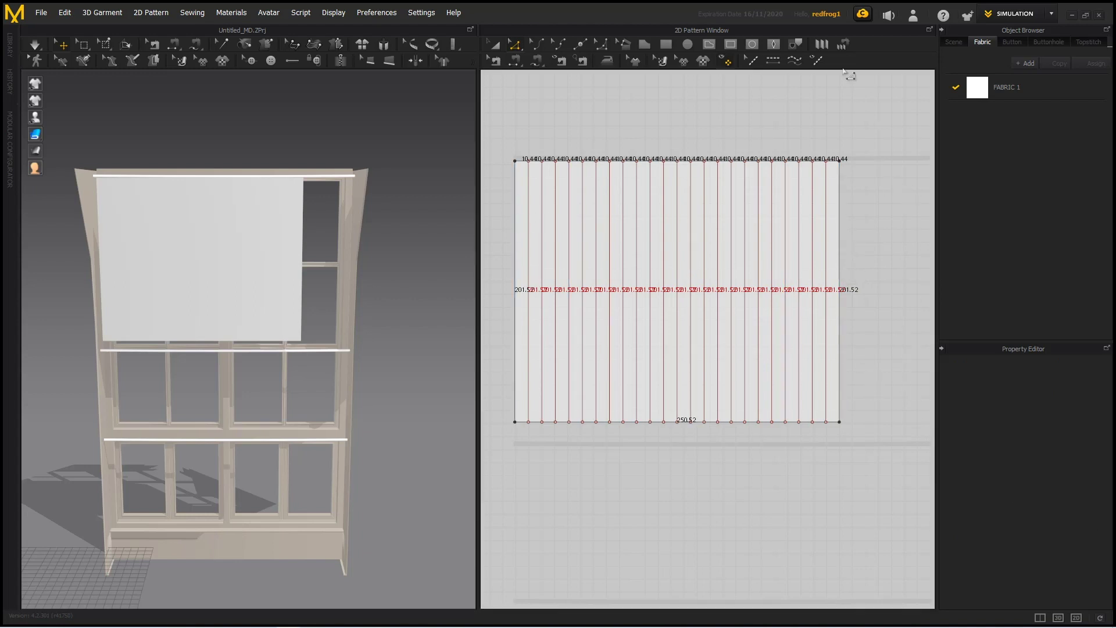
Step: Apply an accordion Pleats Fold across all the internal lines, from beyond the left edge to beyond the right edge
left_click(821, 46)
left_click(498, 169)
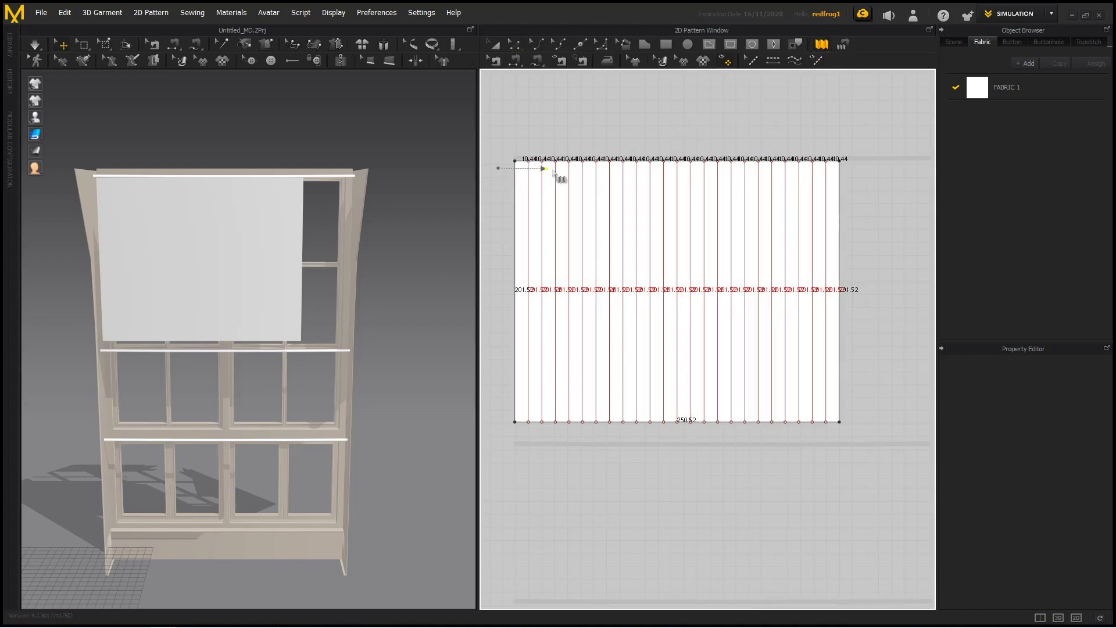
left_click(863, 169)
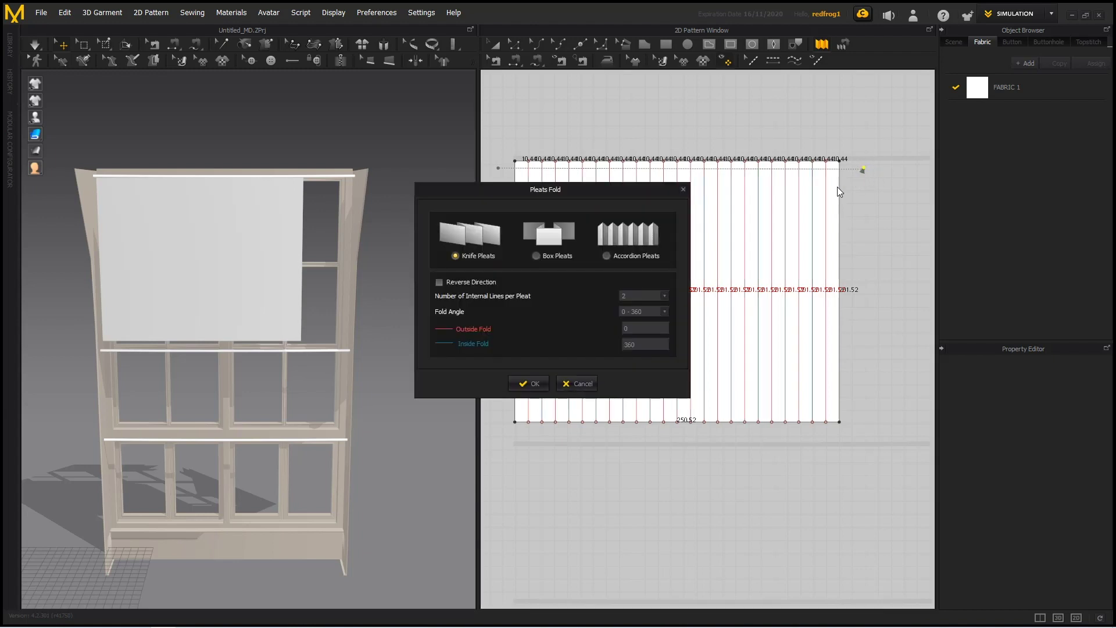
left_click(606, 256)
left_click(529, 383)
Step: Check the fold angles of the first two internal lines and show internal lines on the 3D garment
left_click(514, 44)
left_click(528, 180)
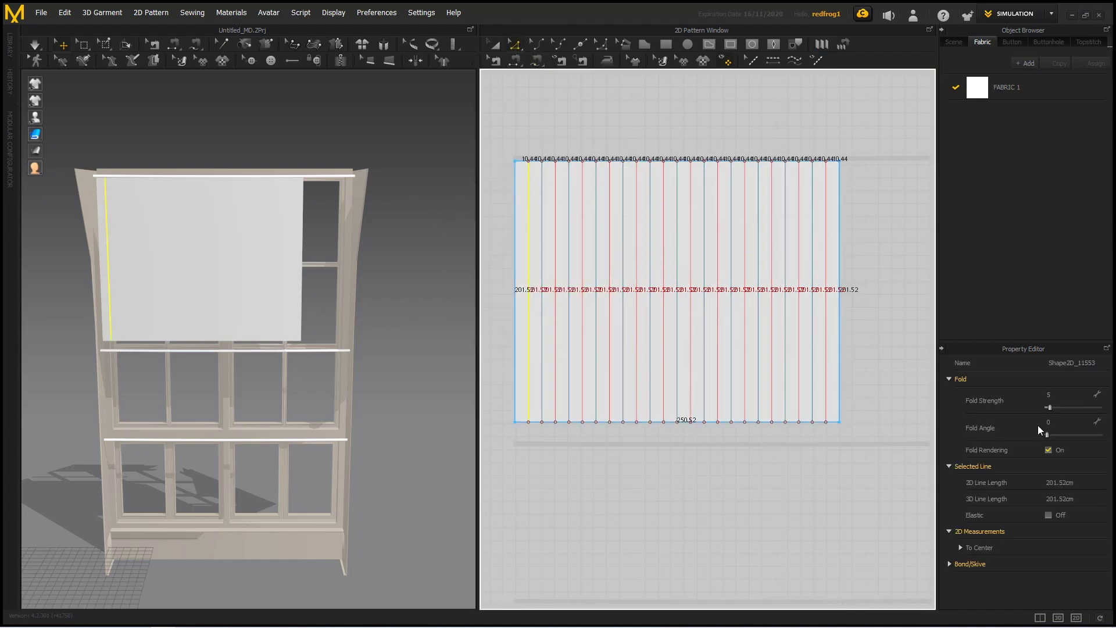
left_click(542, 176)
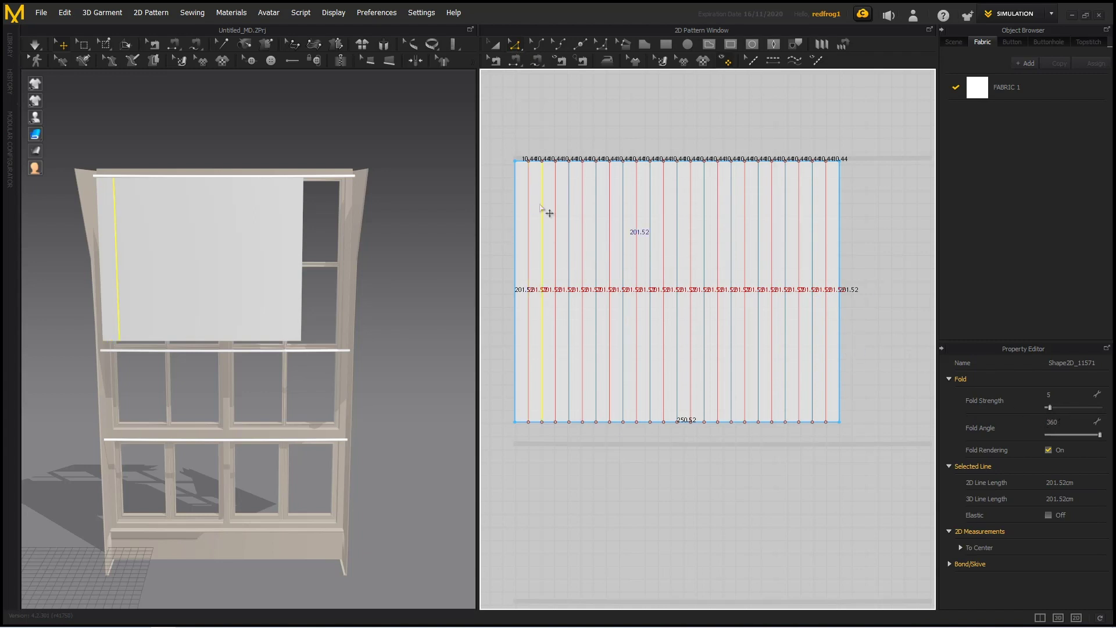
left_click(169, 114)
mouse_move(38, 85)
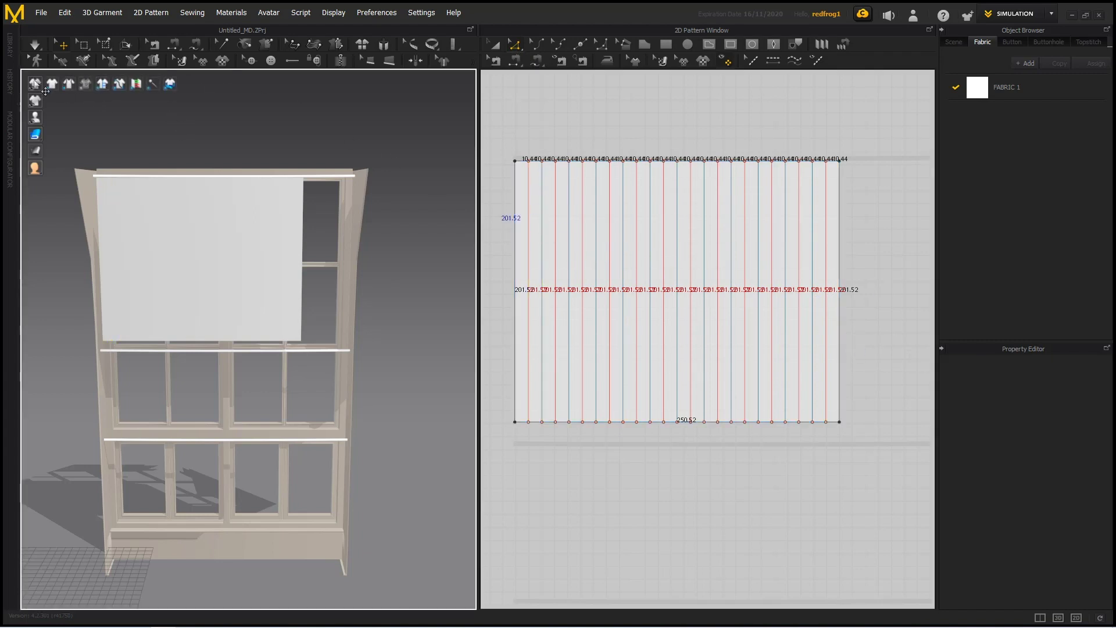
left_click(99, 92)
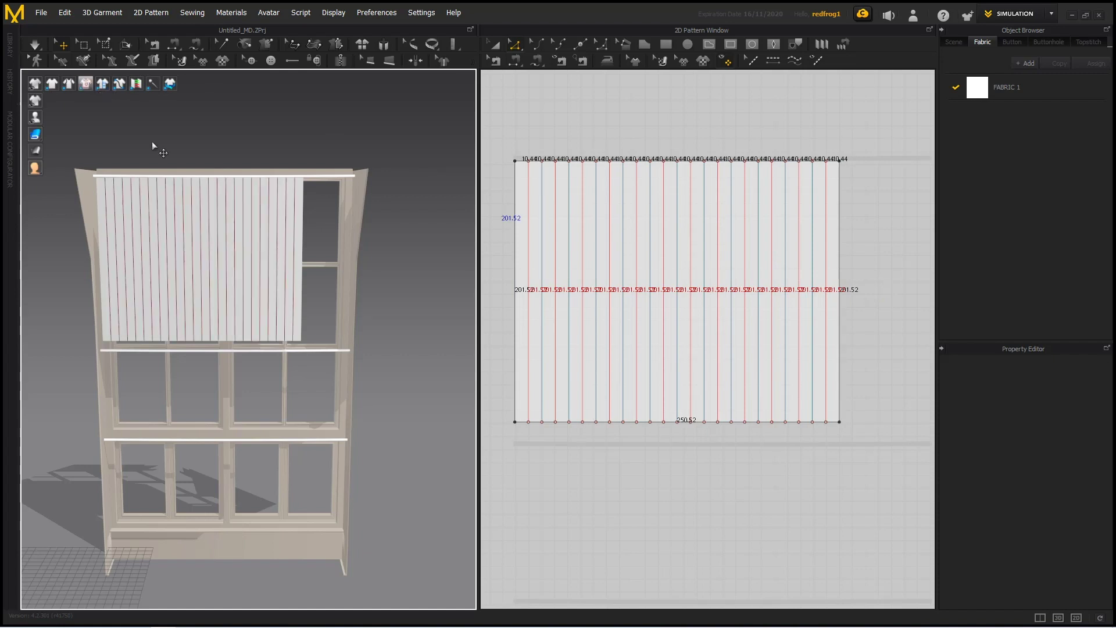
Step: Try simulating the pleated pattern with the existing gravity, and undo the simulated drop
mouse_move(252, 374)
right_mouse_down()
mouse_move(277, 378)
mouse_move(252, 385)
right_mouse_up()
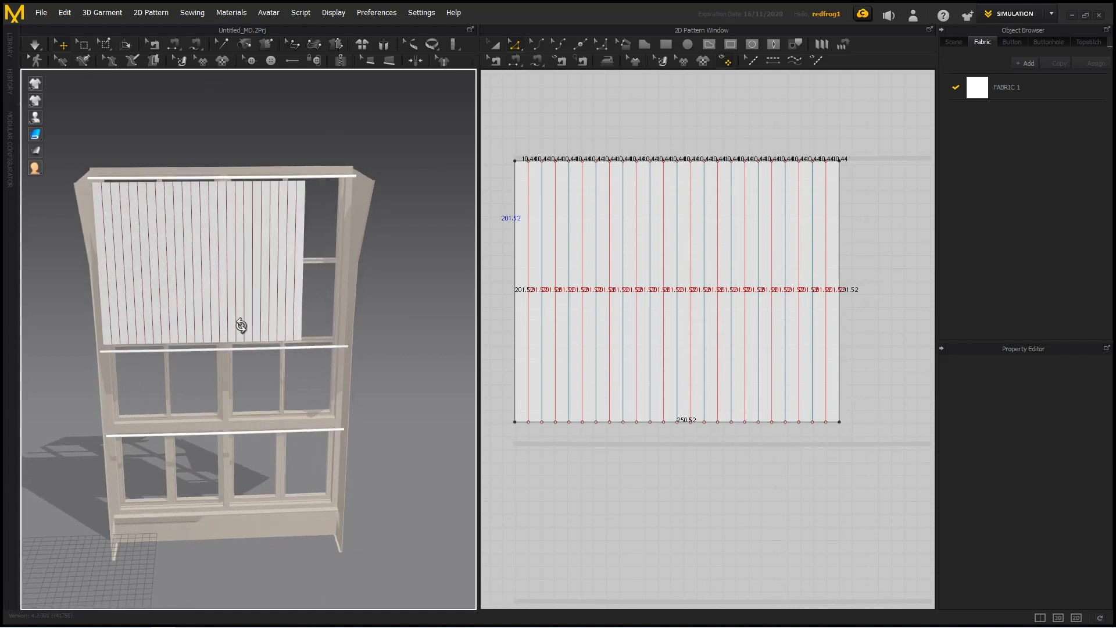
scroll(169, 199, "up", 2)
key("space")
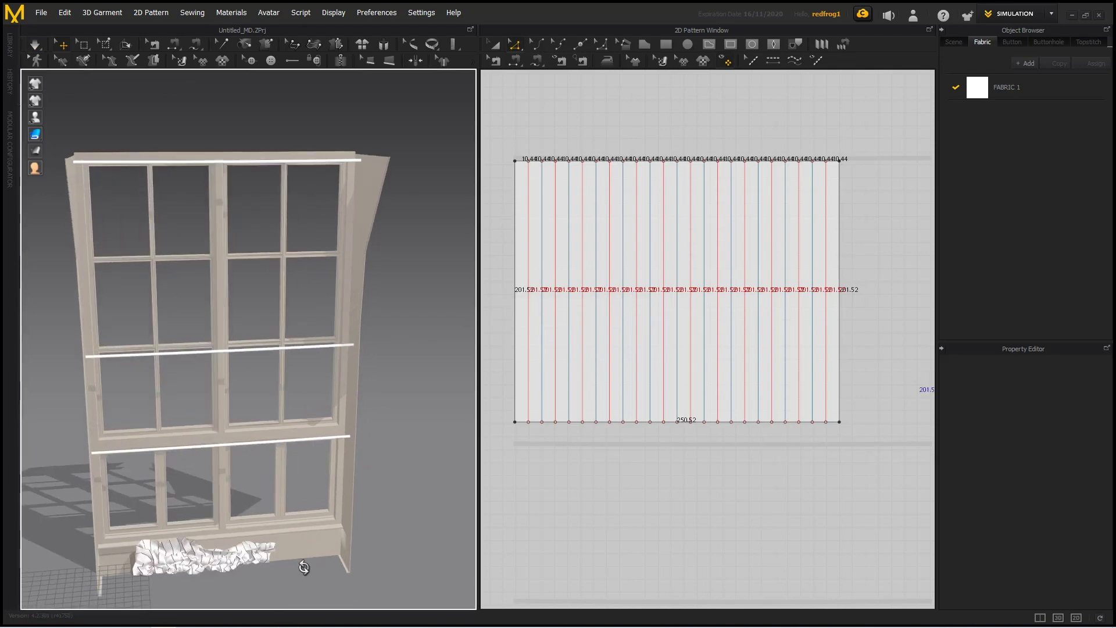
right_click_drag(306, 568, 268, 568)
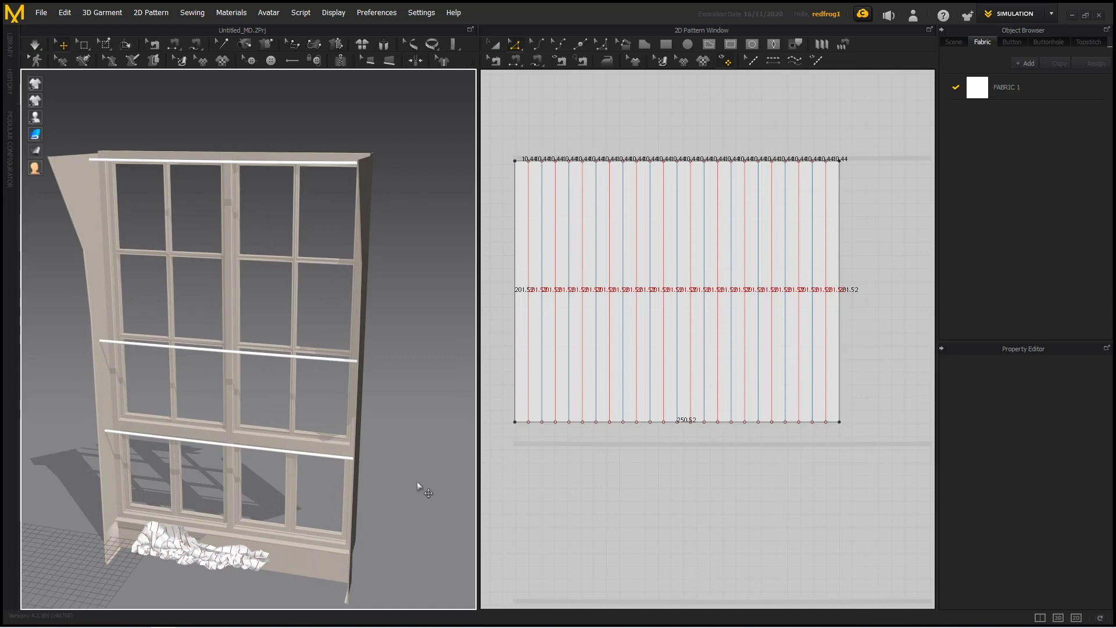
key("ctrl+z")
Step: Set the simulation gravity to 0 and simulate the pattern to fold its accordion pleats
right_click(417, 279)
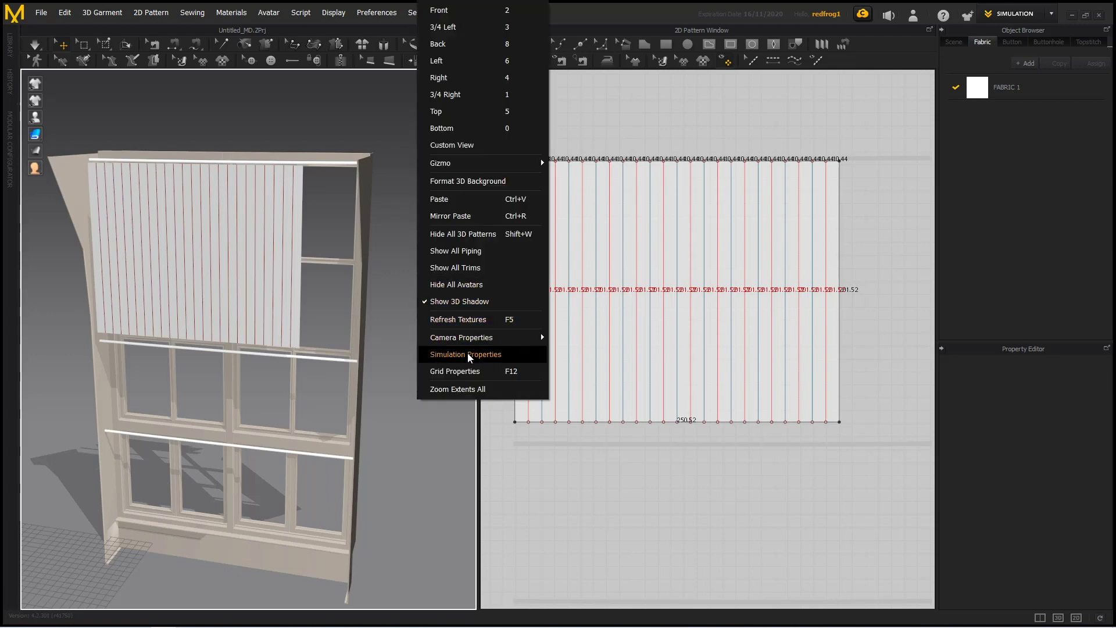
left_click(541, 354)
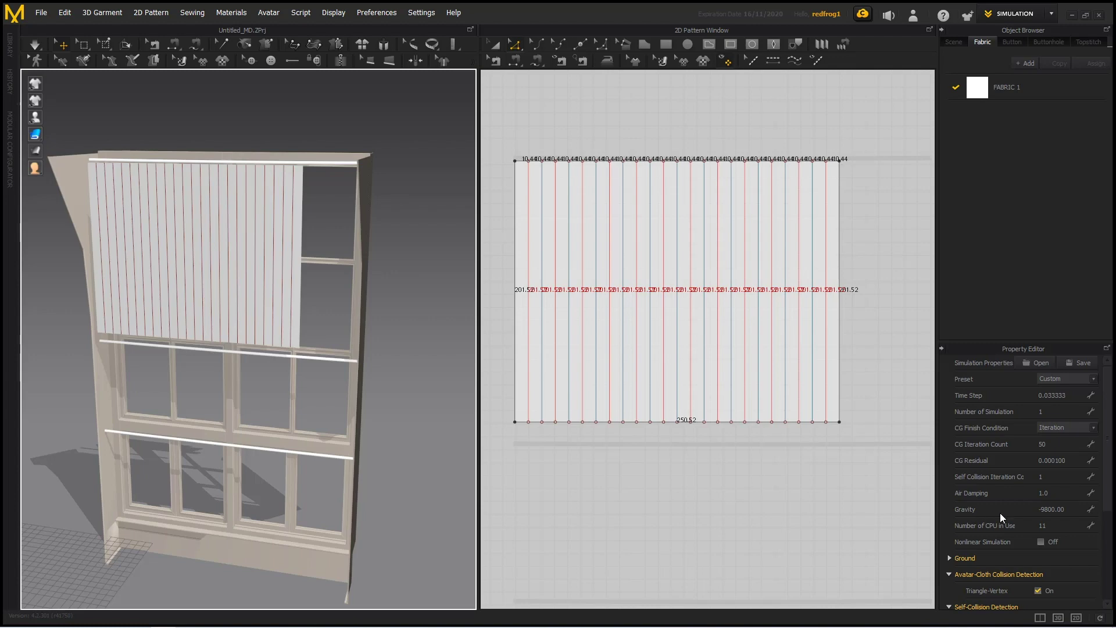
left_click(1070, 511)
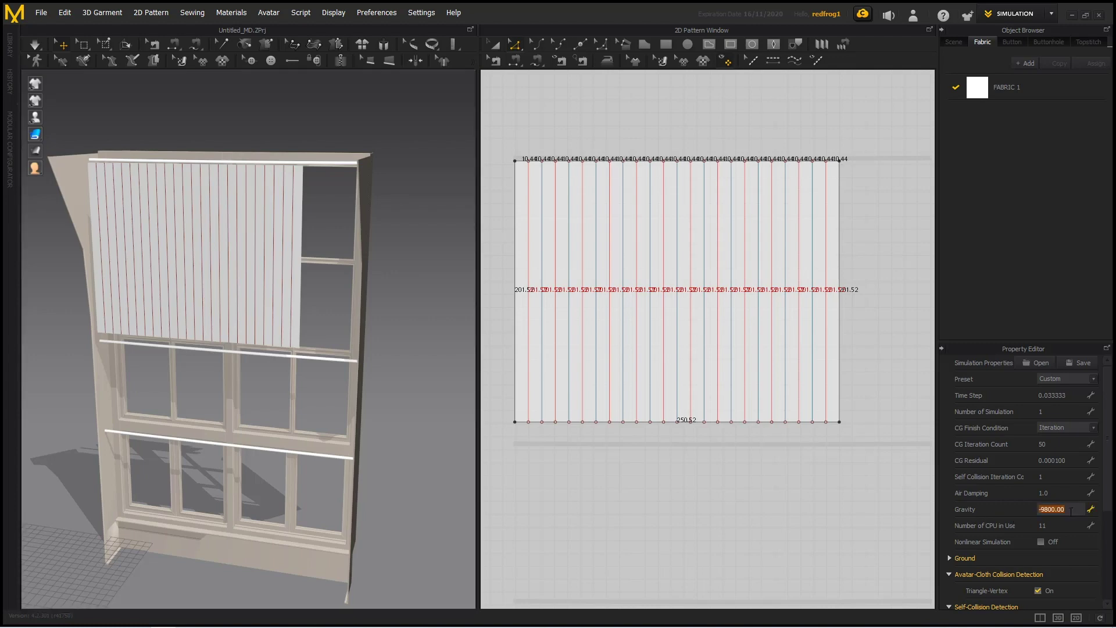
key("Return")
right_click_drag(414, 233, 356, 274)
scroll(343, 277, "up", 3)
key("space")
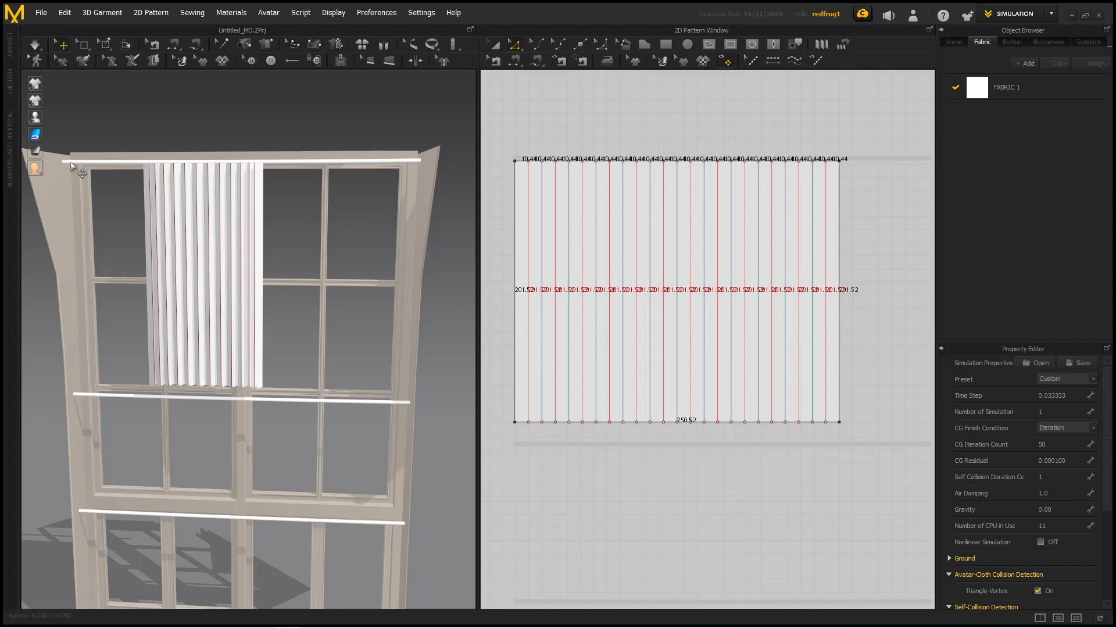
Step: Move the pleated pattern to the right in 2D and draw a rectangle about 68 by 16 cm beside its upper left corner
left_click(494, 45)
left_click(535, 181)
left_click_drag(535, 180, 630, 181)
left_click(593, 121)
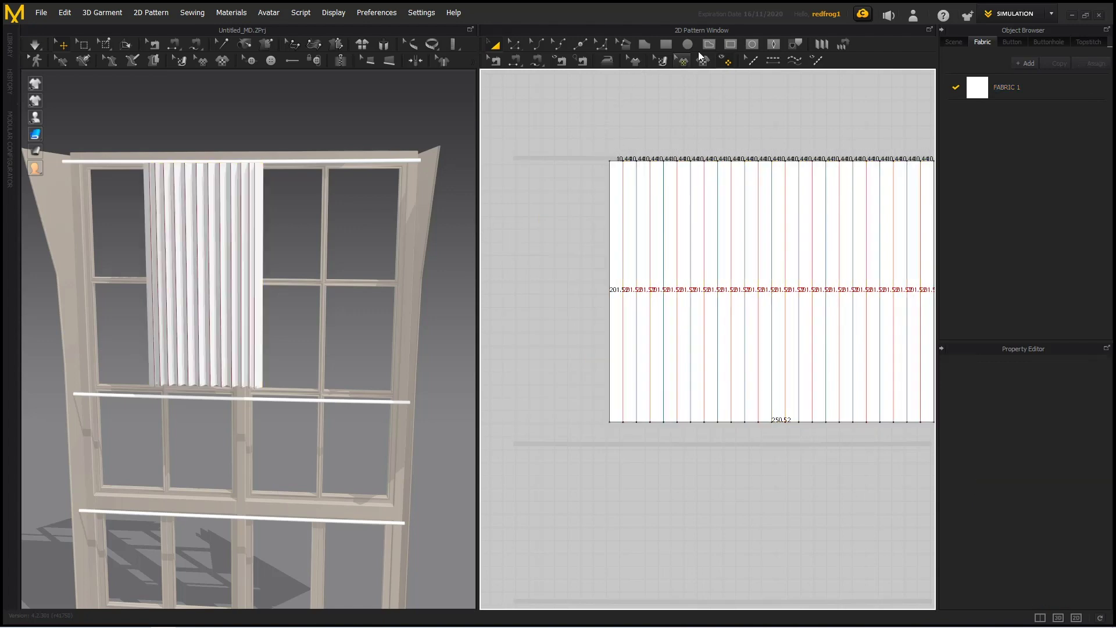
left_click(666, 44)
left_click_drag(514, 160, 603, 180)
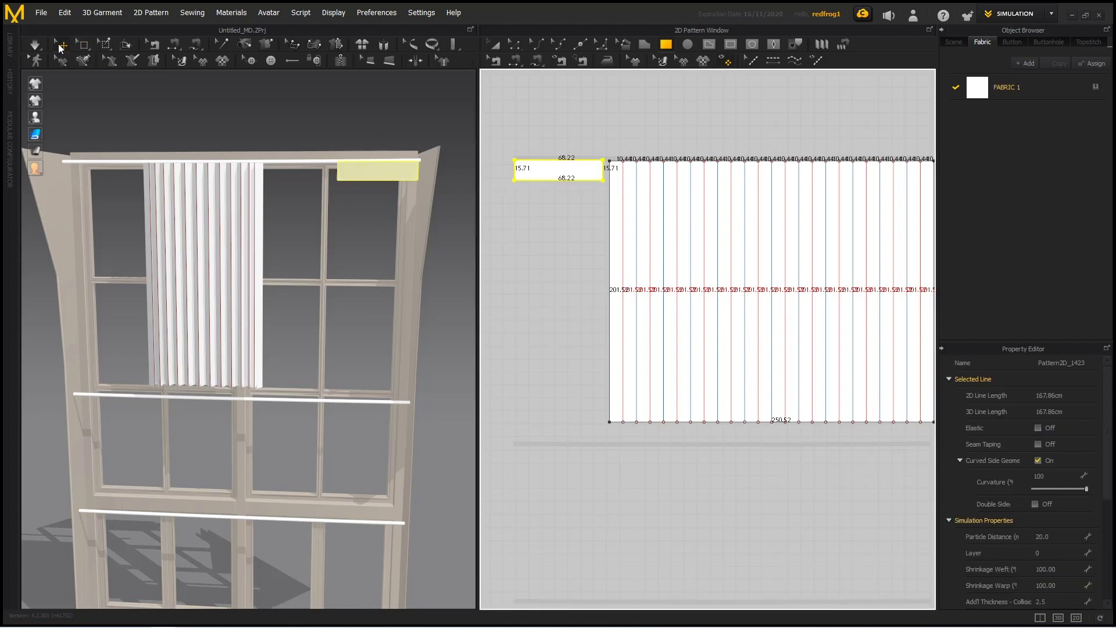
Step: Position the new small rectangle in 3D just below the left end of the top rod, beside the pleats
left_click(375, 179)
right_click_drag(410, 193, 424, 237)
left_click_drag(392, 180, 135, 167)
right_click_drag(182, 301, 281, 224)
scroll(232, 198, "up", 3)
scroll(232, 198, "down", 3)
right_click_drag(267, 331, 192, 238)
left_click_drag(185, 259, 198, 241)
right_click_drag(199, 242, 199, 202)
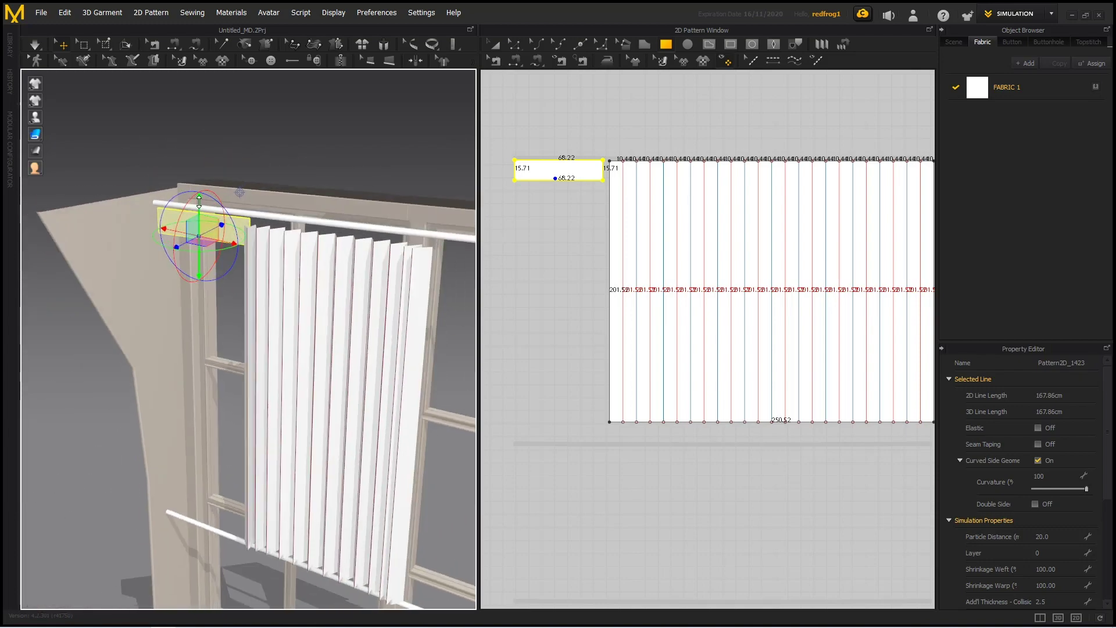
Step: Check which coordinate system the gizmo uses while viewing the small rectangle beneath the rod
right_click_drag(253, 302, 260, 317)
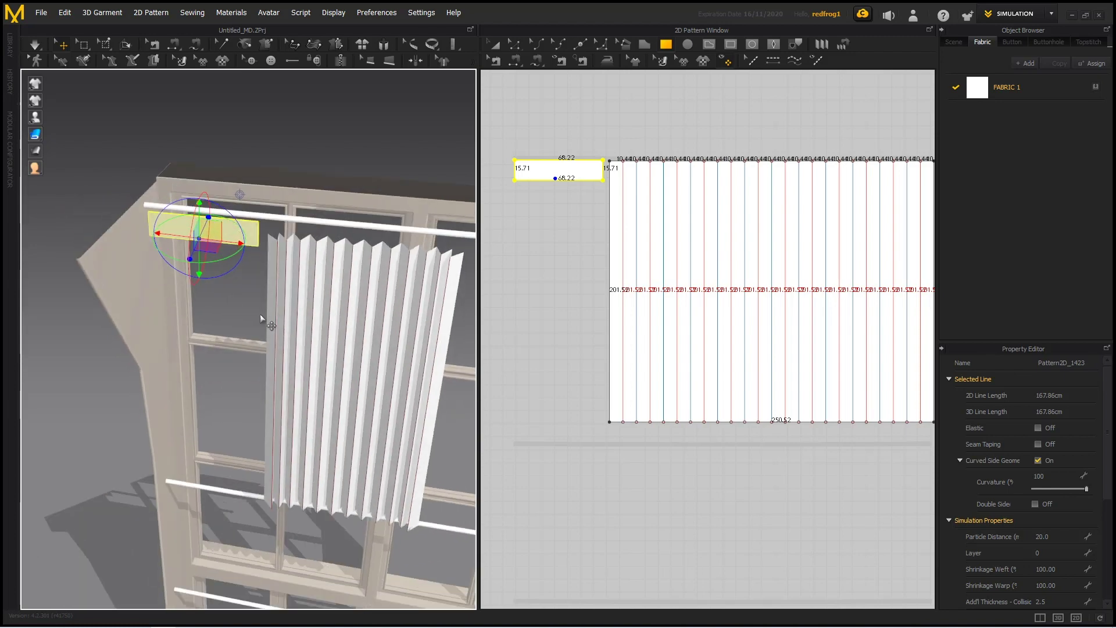
left_click(376, 12)
mouse_move(448, 27)
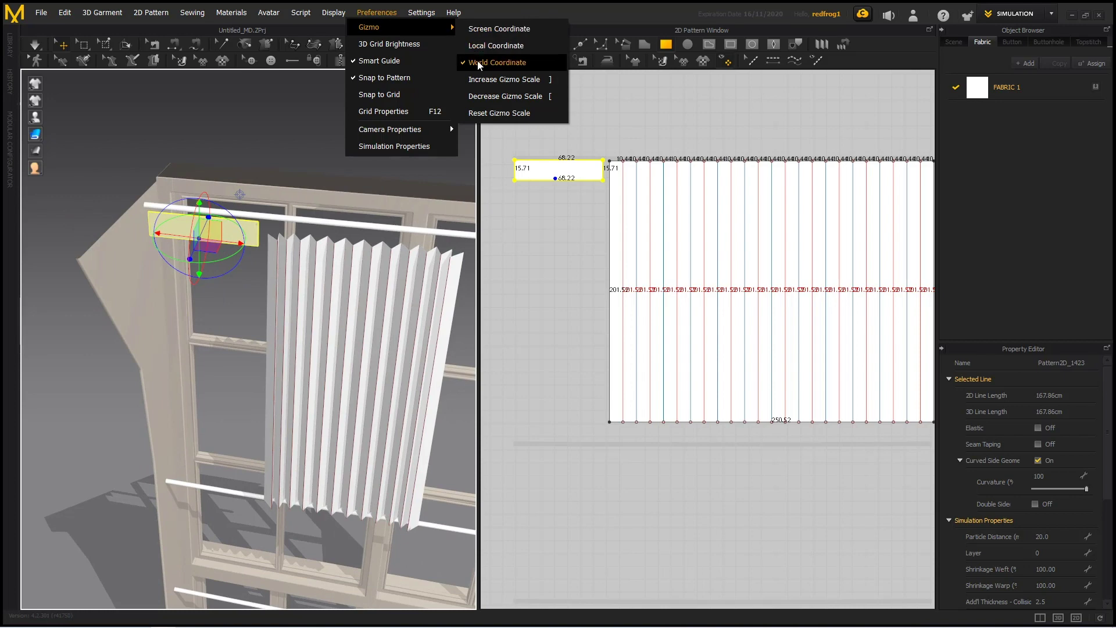
left_click(332, 310)
scroll(327, 306, "down", 1)
right_click_drag(332, 311, 343, 251)
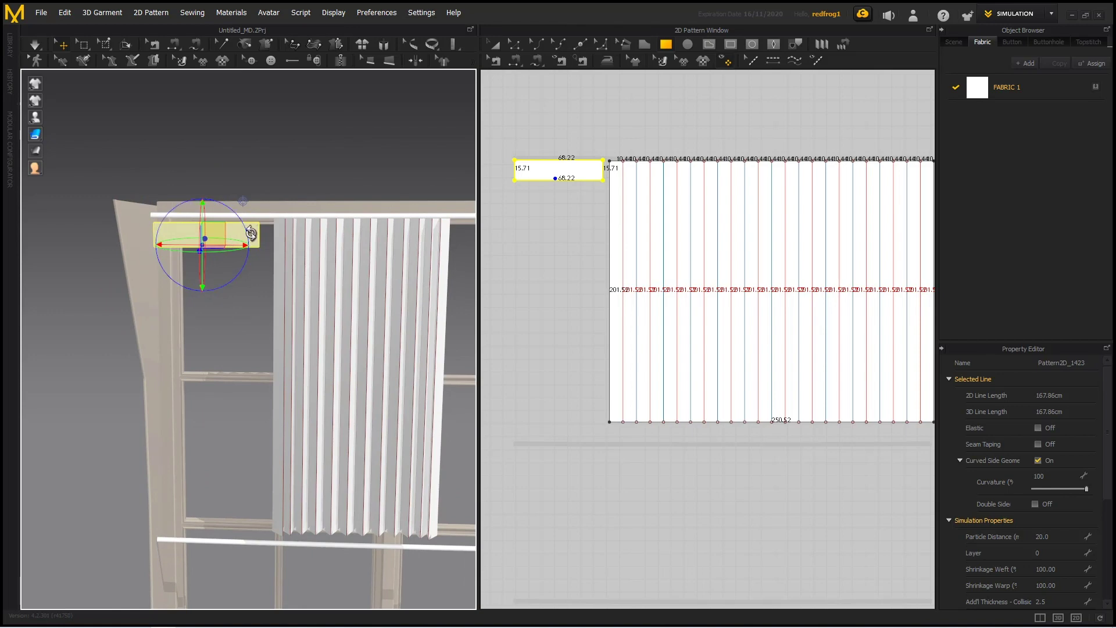
Step: Freeze the small rectangle beneath the top rod and deselect it
right_click(251, 234)
left_click(295, 116)
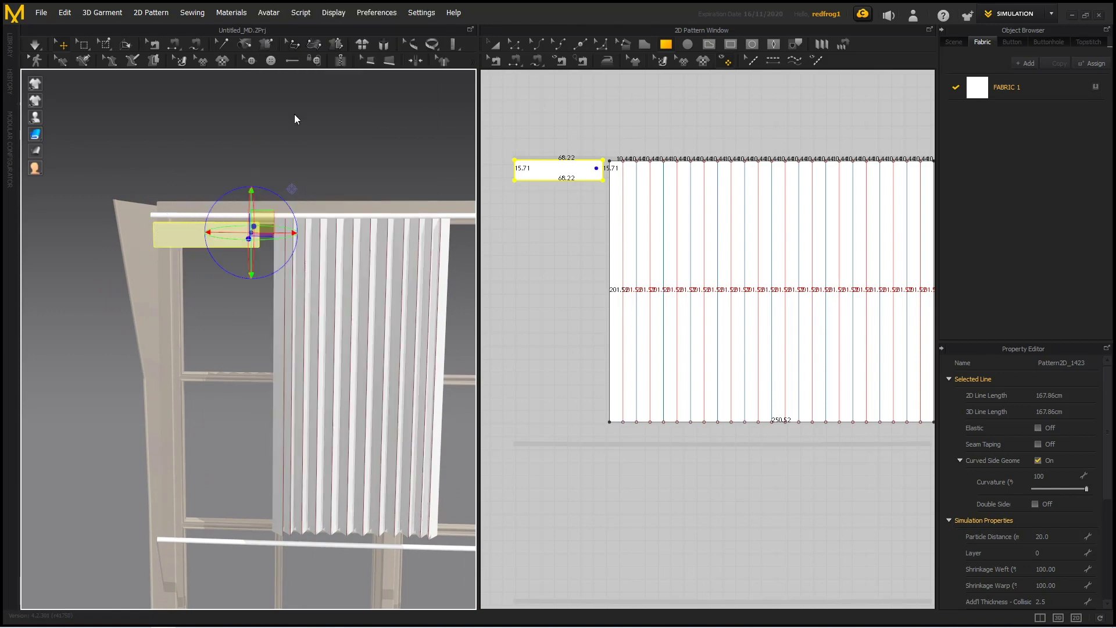
left_click(349, 134)
Step: Compare the curtain ring reference photo with the top edges of the pleats in 2D and 3D
right_click_drag(373, 214, 386, 240)
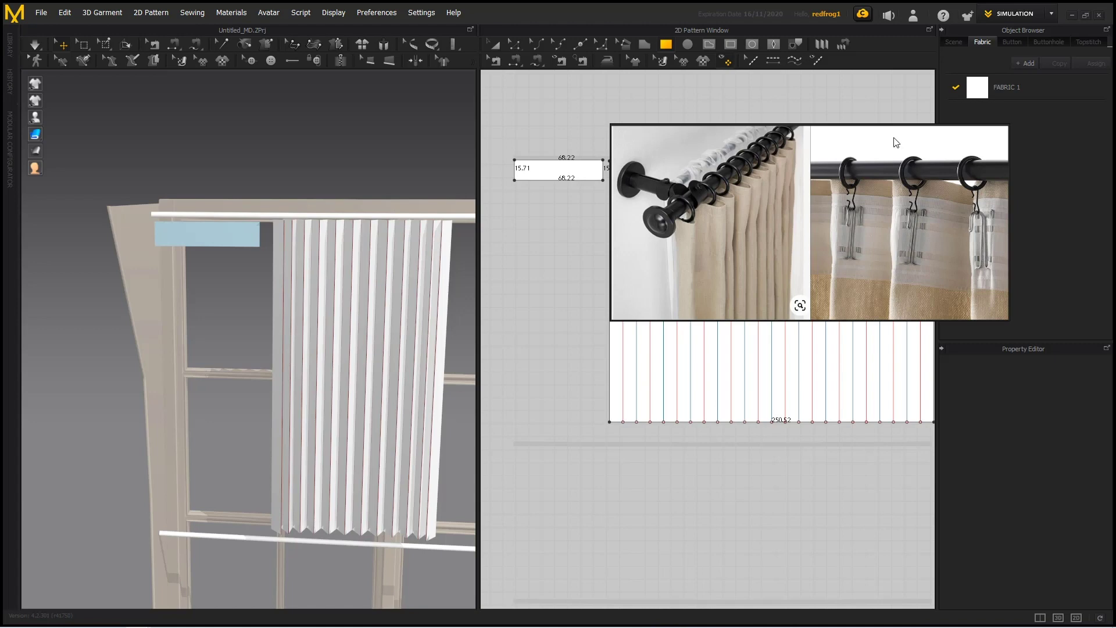
scroll(603, 139, "up", 3)
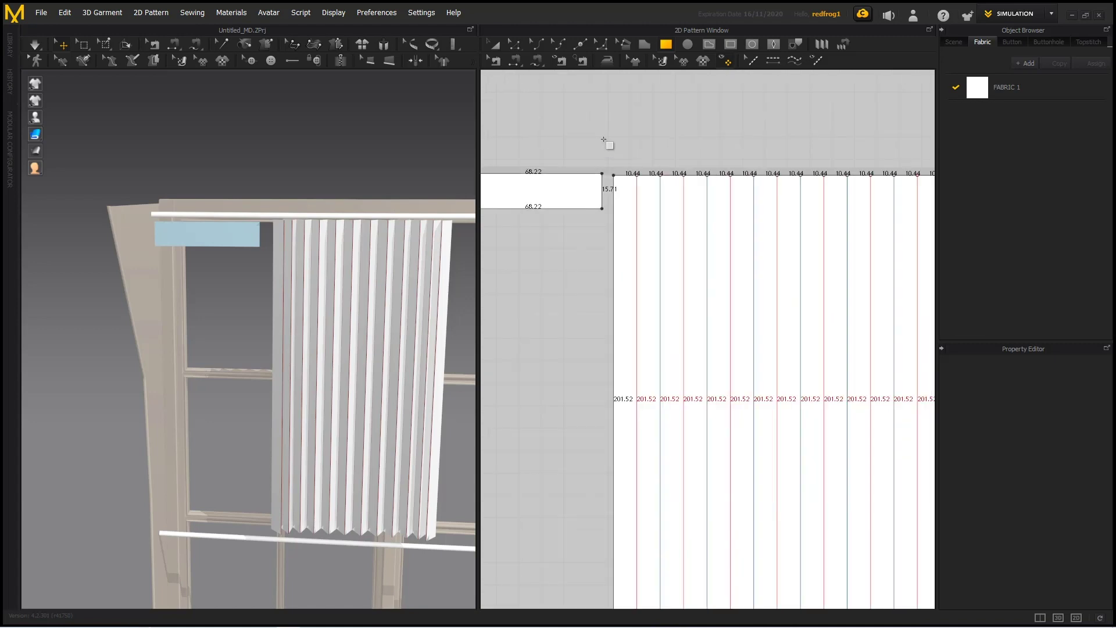
scroll(628, 221, "up", 3)
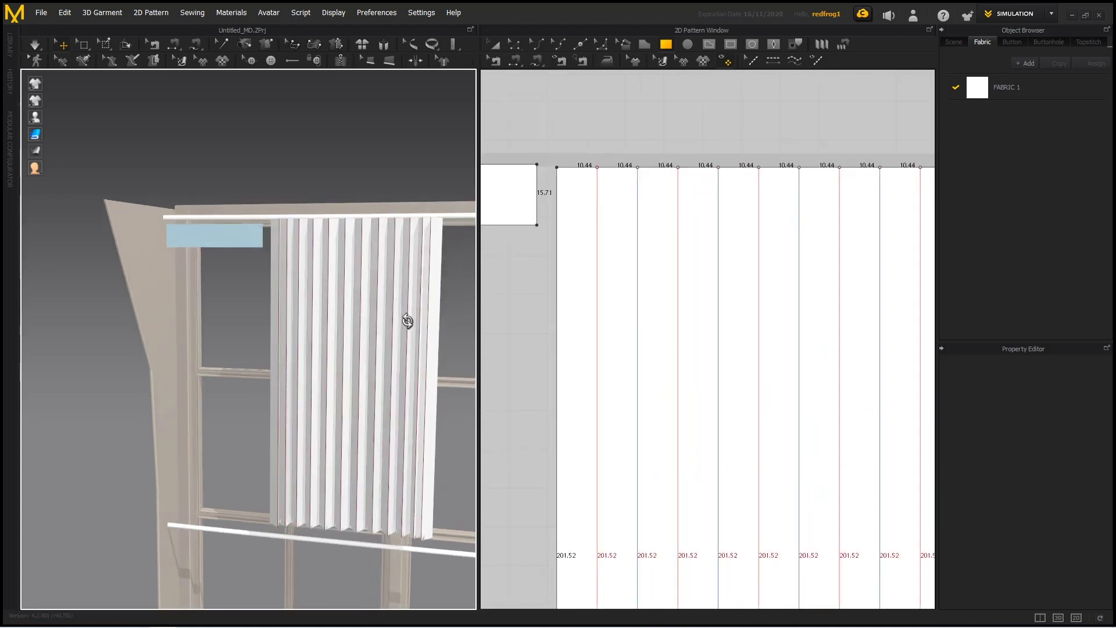
scroll(349, 261, "up", 2)
scroll(345, 258, "up", 8)
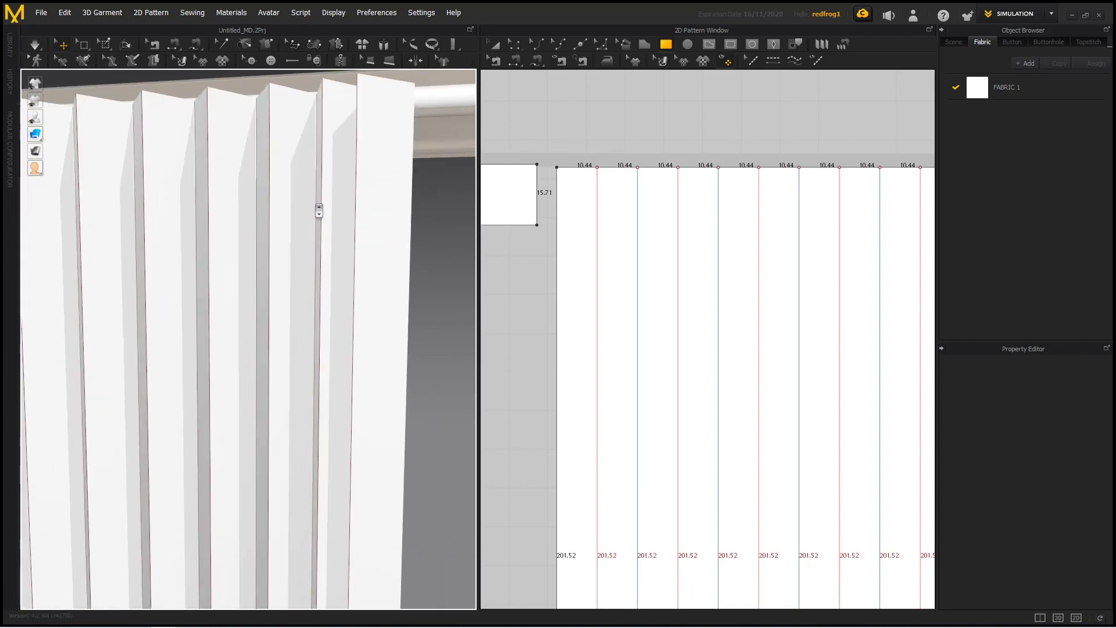
Step: Inspect the fold angles of two neighbouring fold lines on the pleated curtain pattern
right_click_drag(372, 211, 331, 242)
left_click(339, 246)
scroll(810, 262, "down", 5)
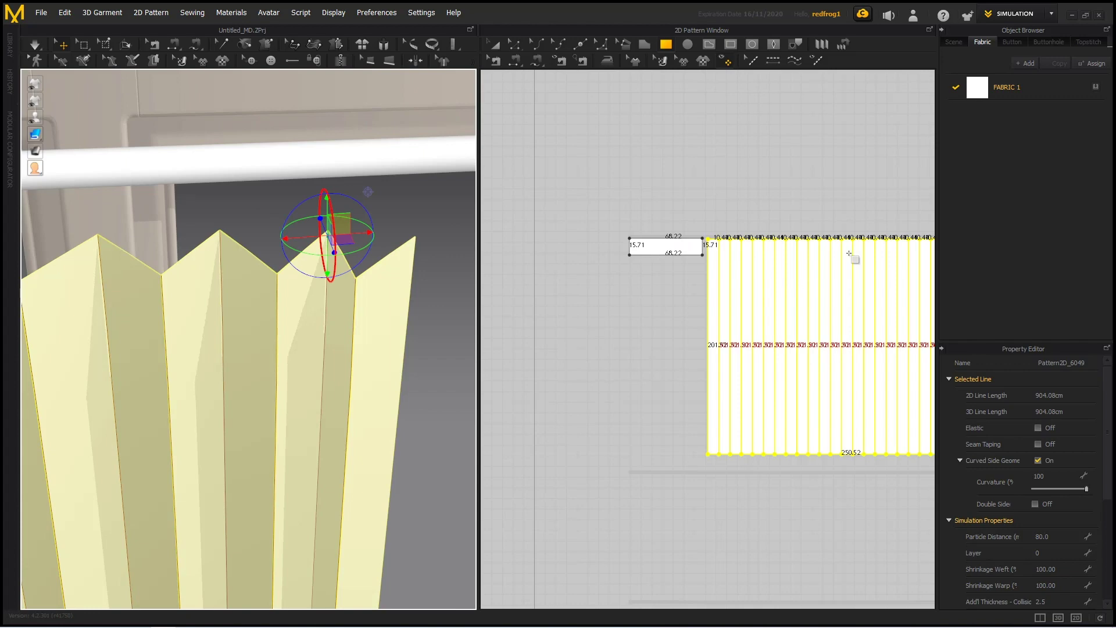
scroll(810, 249, "up", 8)
key("z")
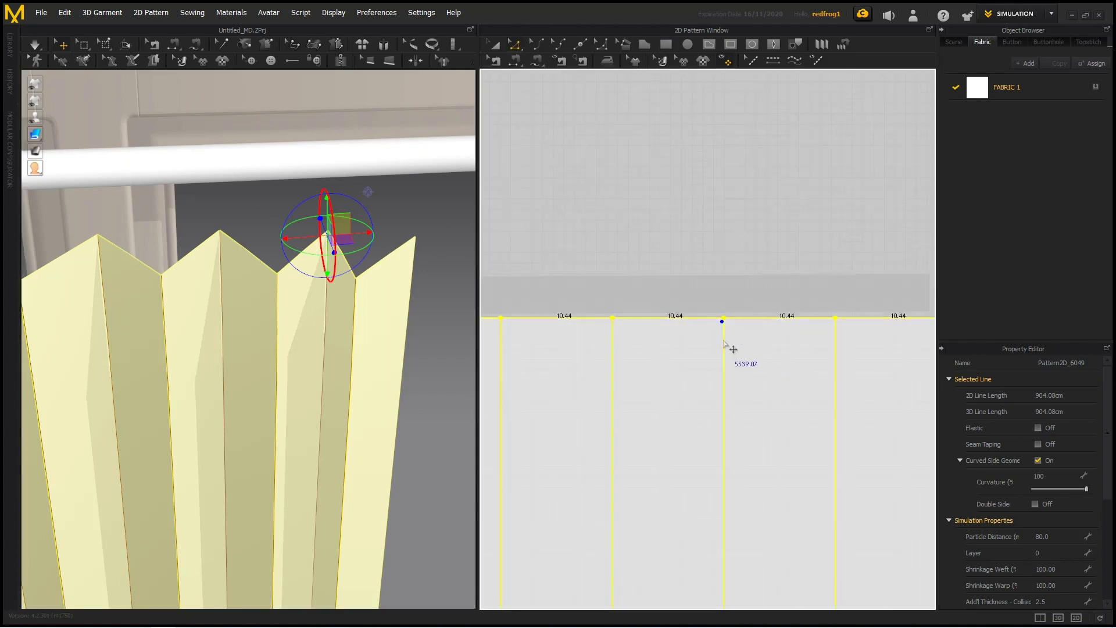
left_click(724, 343)
left_click(756, 254)
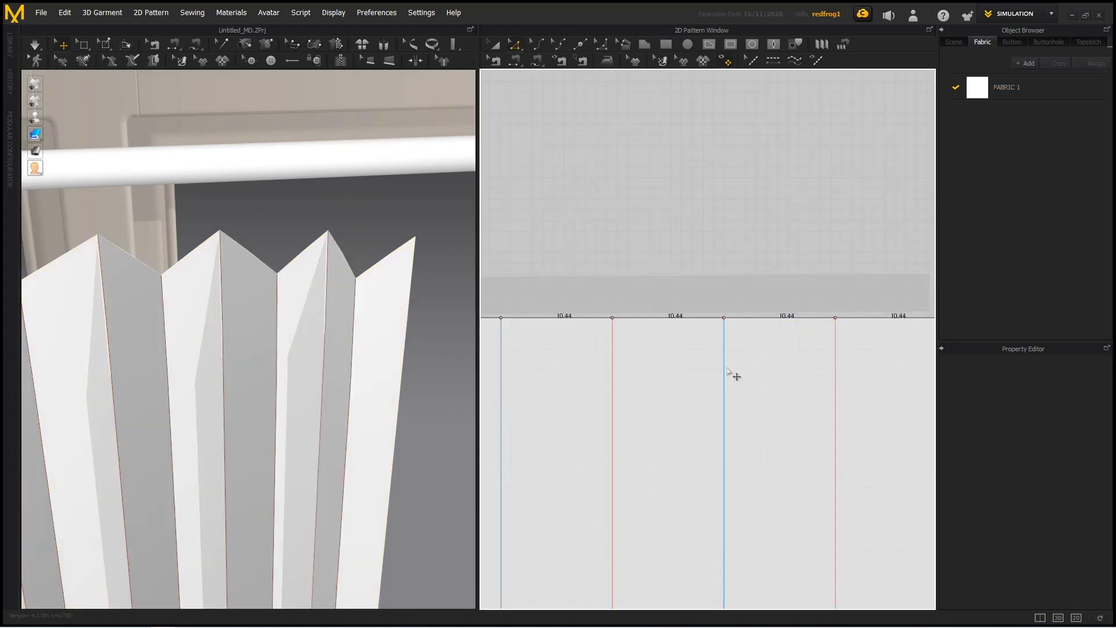
left_click(725, 361)
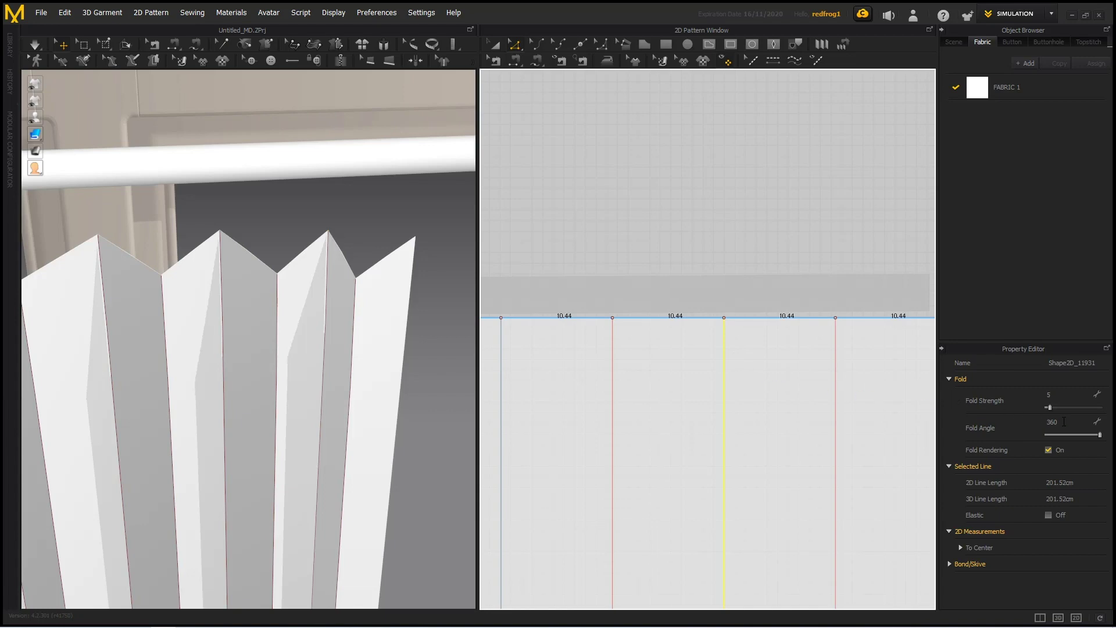
left_click(836, 362)
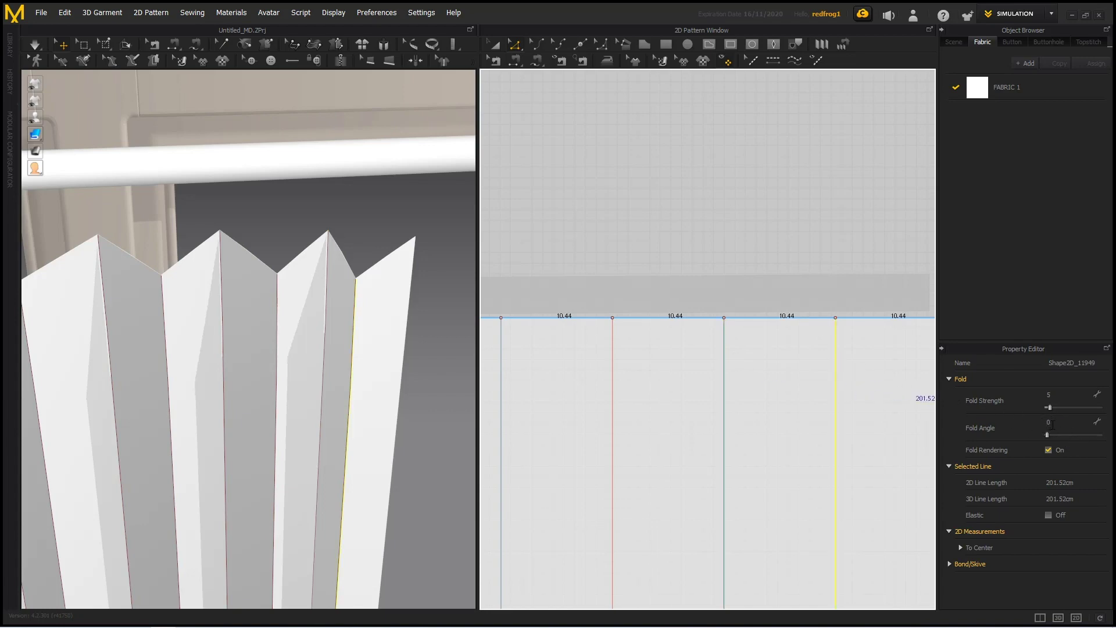
left_click(725, 349)
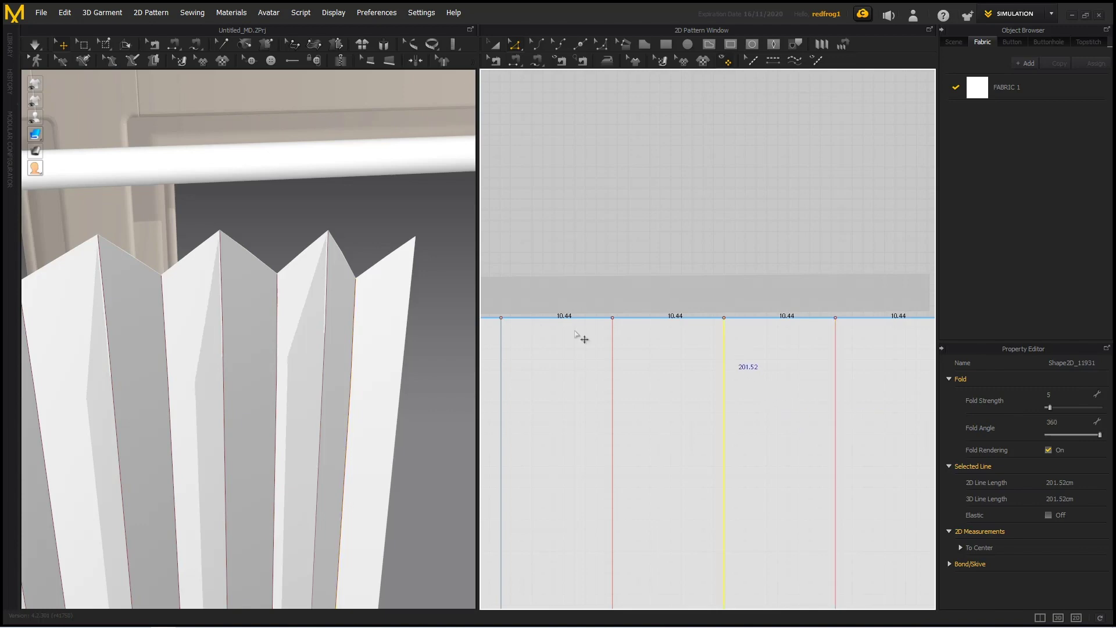
Step: Compare the small rectangle beneath the rod with the pleated curtain in 3D and in the 2D pattern layout
scroll(389, 317, "down", 3)
right_click_drag(389, 317, 68, 284)
scroll(304, 304, "down", 3)
right_click_drag(364, 326, 162, 311)
left_click(158, 317)
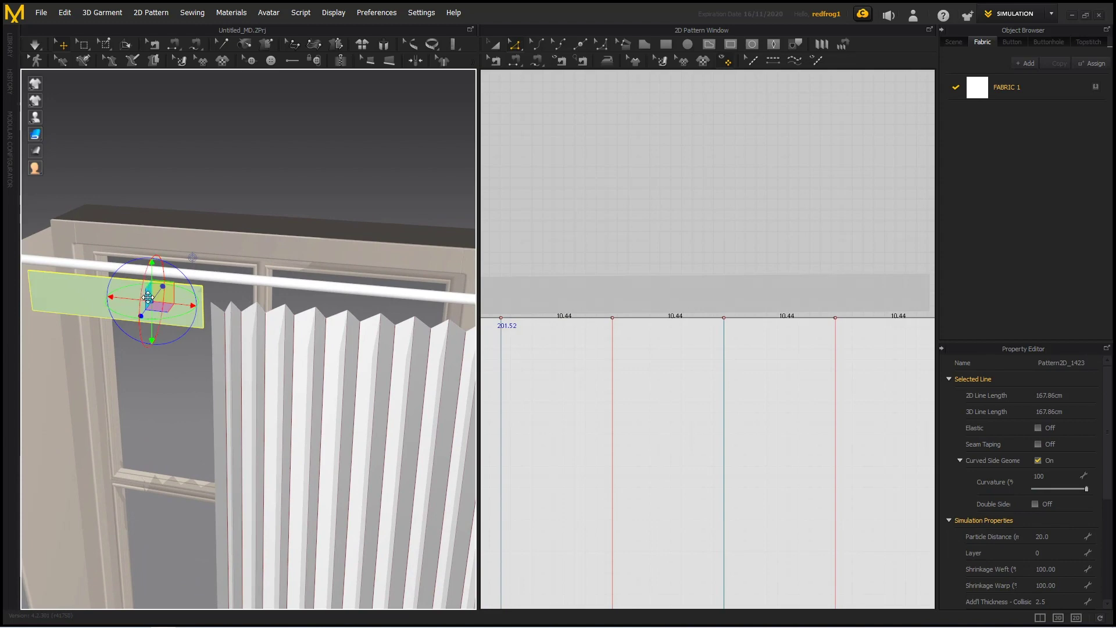
scroll(735, 361, "down", 4)
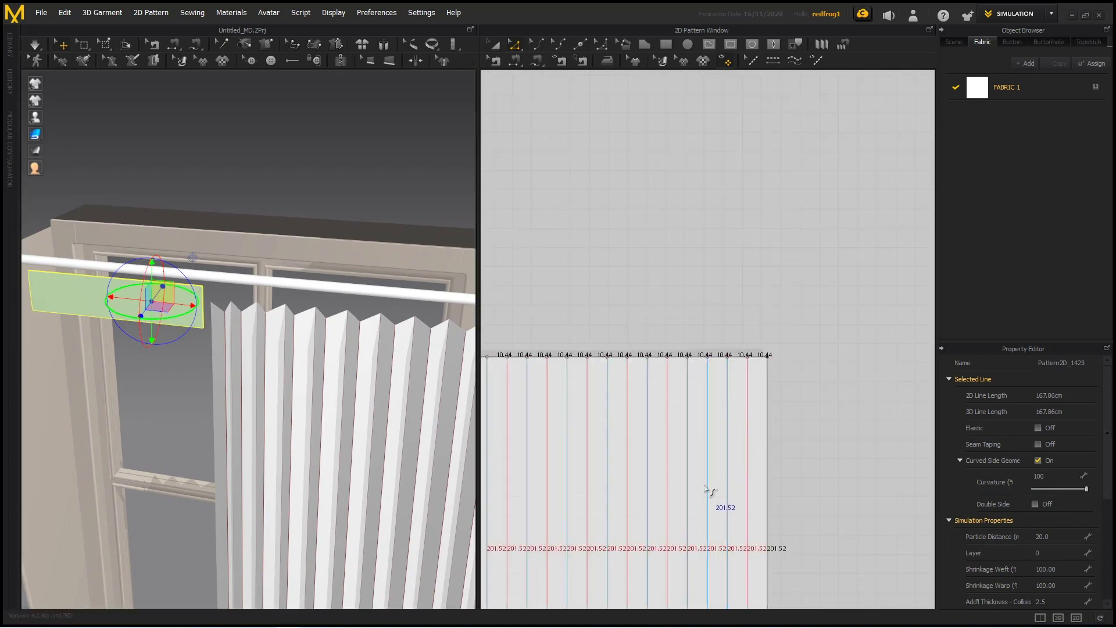
right_click_drag(709, 491, 855, 301)
scroll(854, 301, "down", 2)
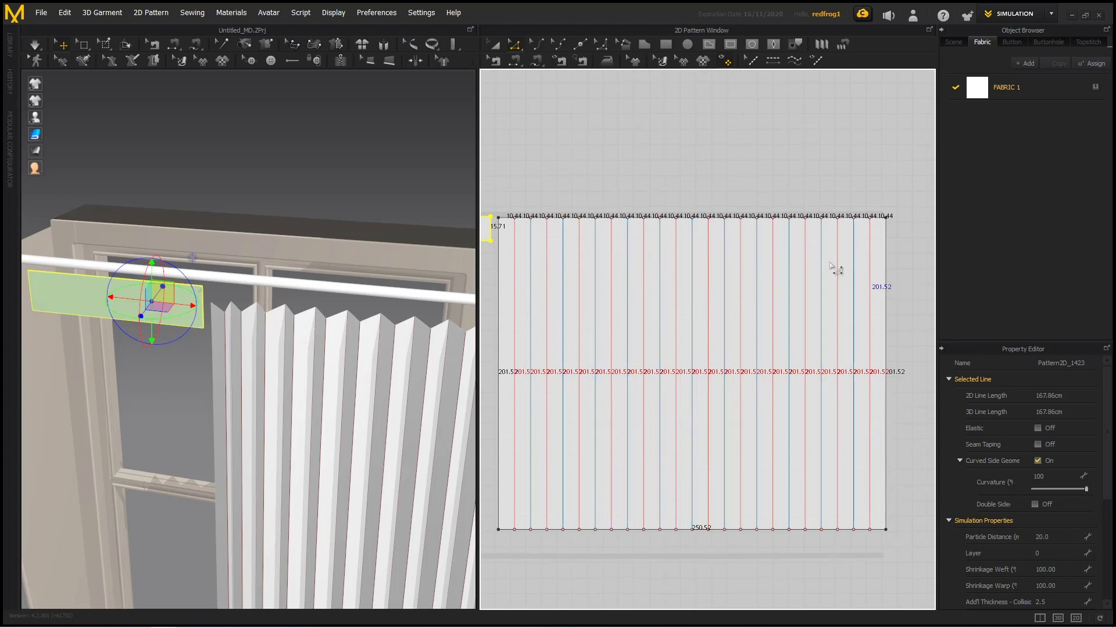
scroll(672, 219, "up", 4)
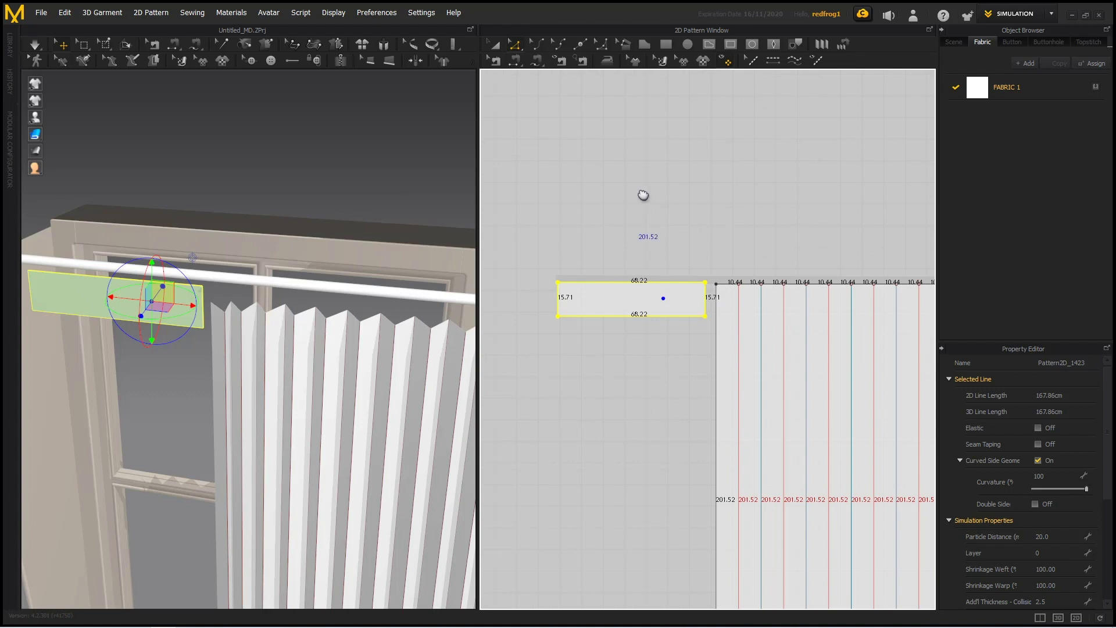
left_click(594, 237)
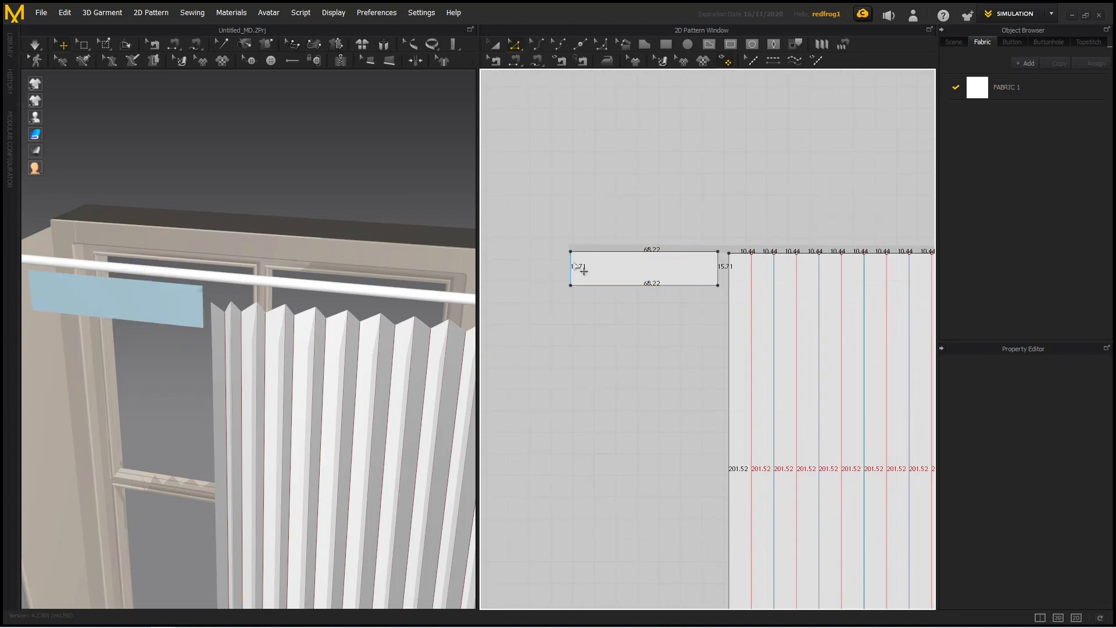
Step: Offset the small rectangle's left edge as 11 internal lines spaced 5.44 cm apart
left_click(575, 266)
right_click(573, 263)
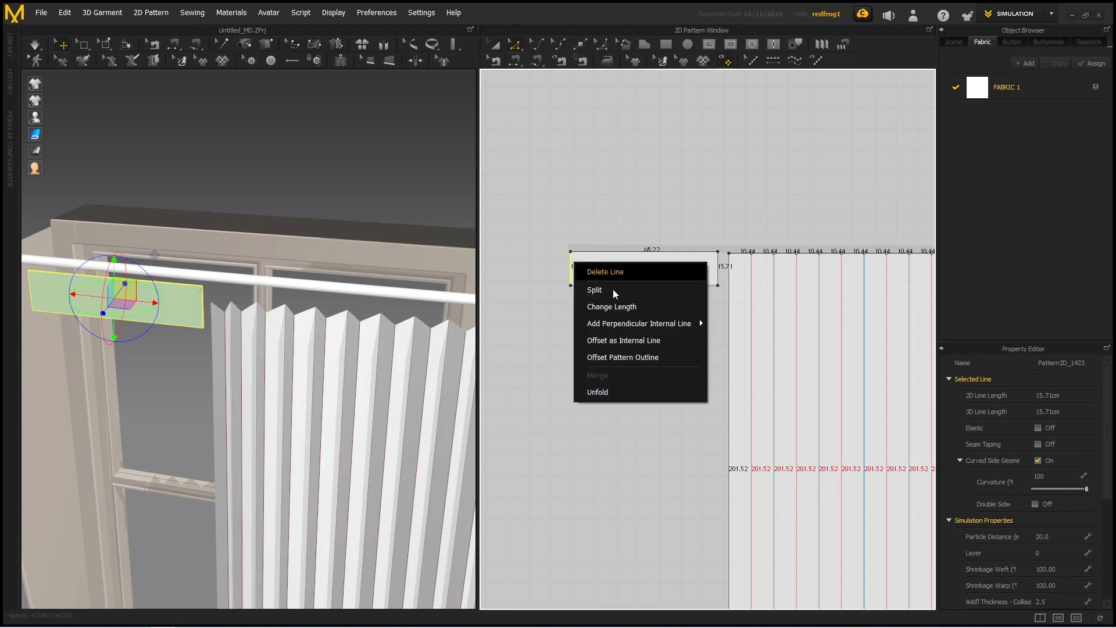
left_click(645, 340)
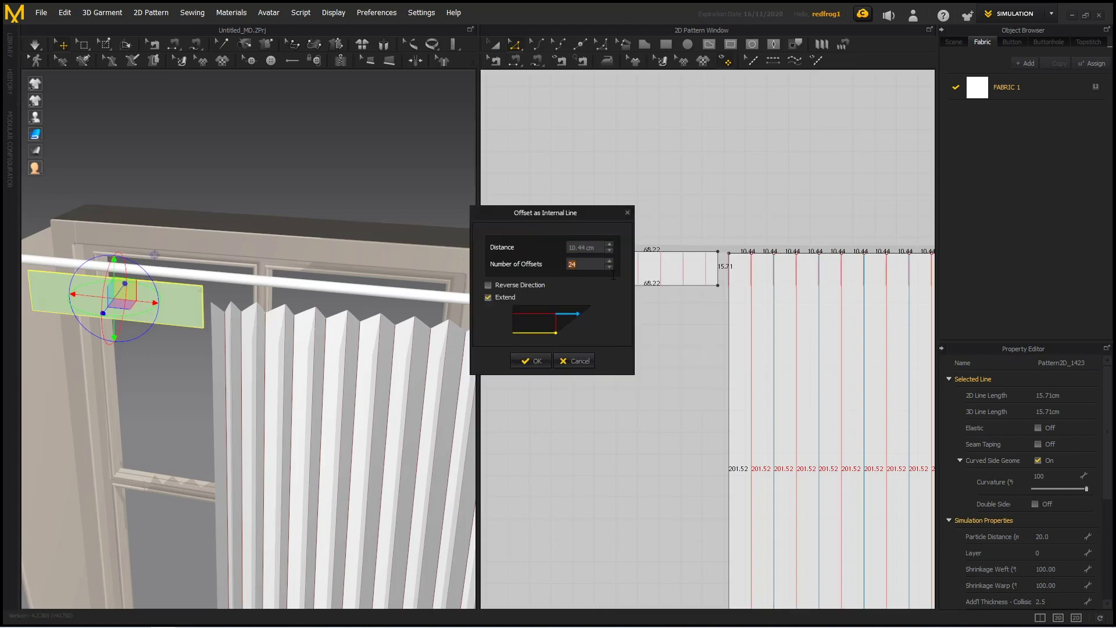
type("11")
left_click_drag(532, 216, 414, 227)
scroll(446, 262, "down", 6)
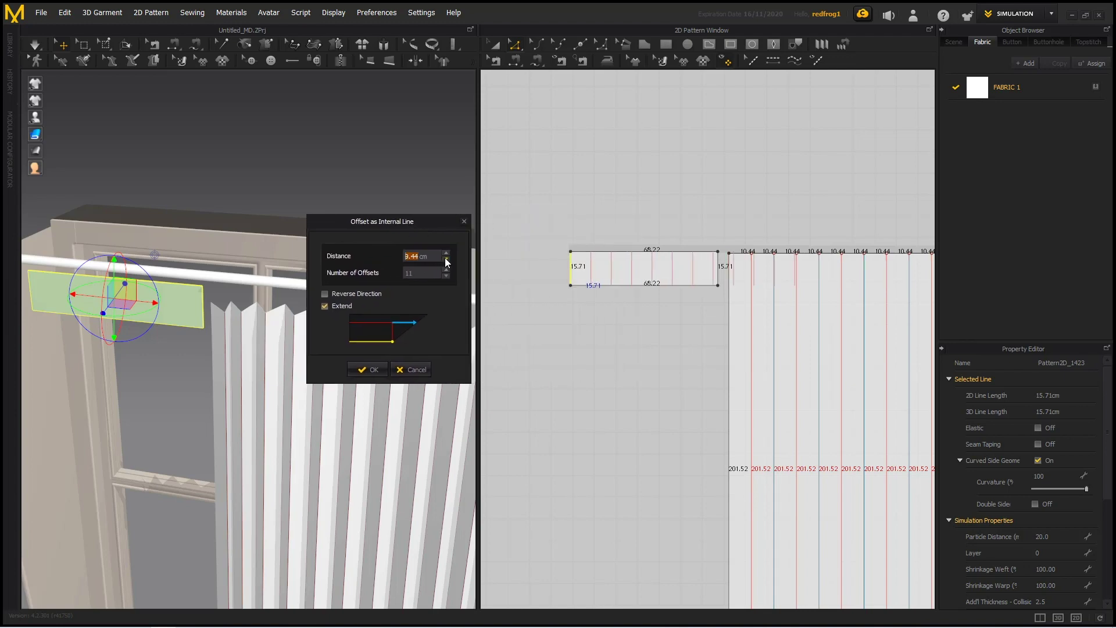
left_click(447, 254)
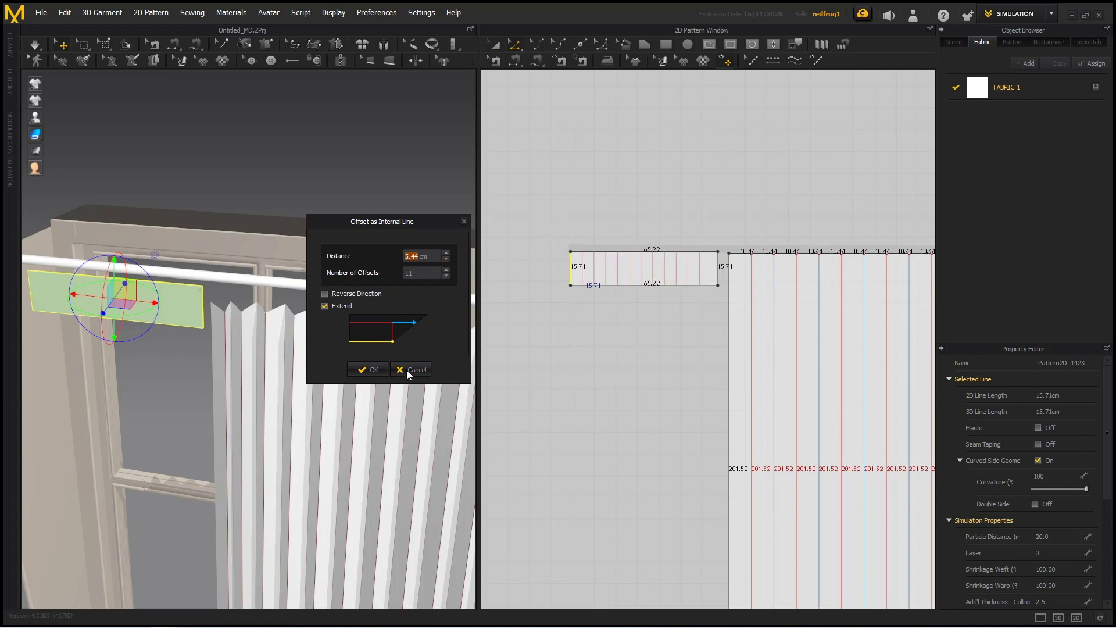
left_click(372, 369)
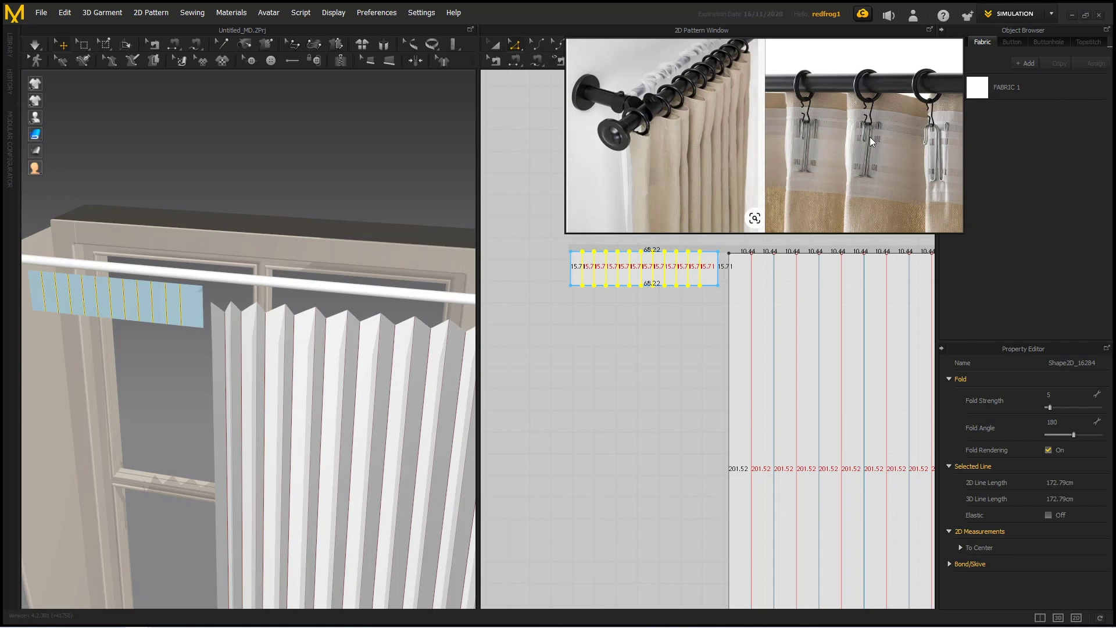
Step: Examine the top of the curtain pleats in 3D and 2D against the curtain hook reference photo
scroll(251, 331, "up", 10)
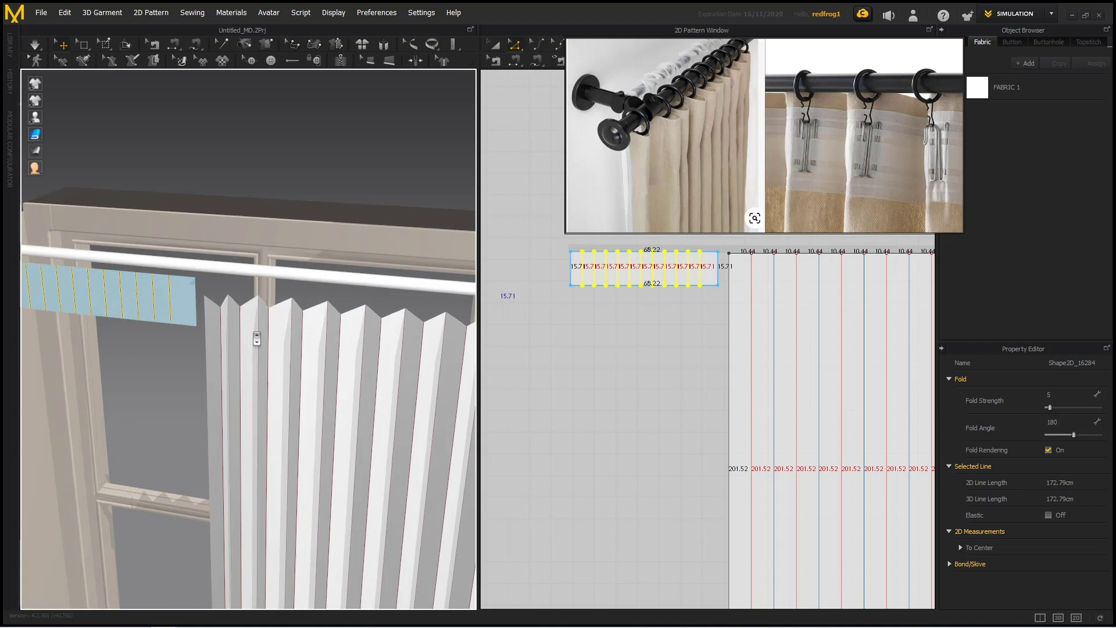
right_click_drag(249, 329, 241, 331)
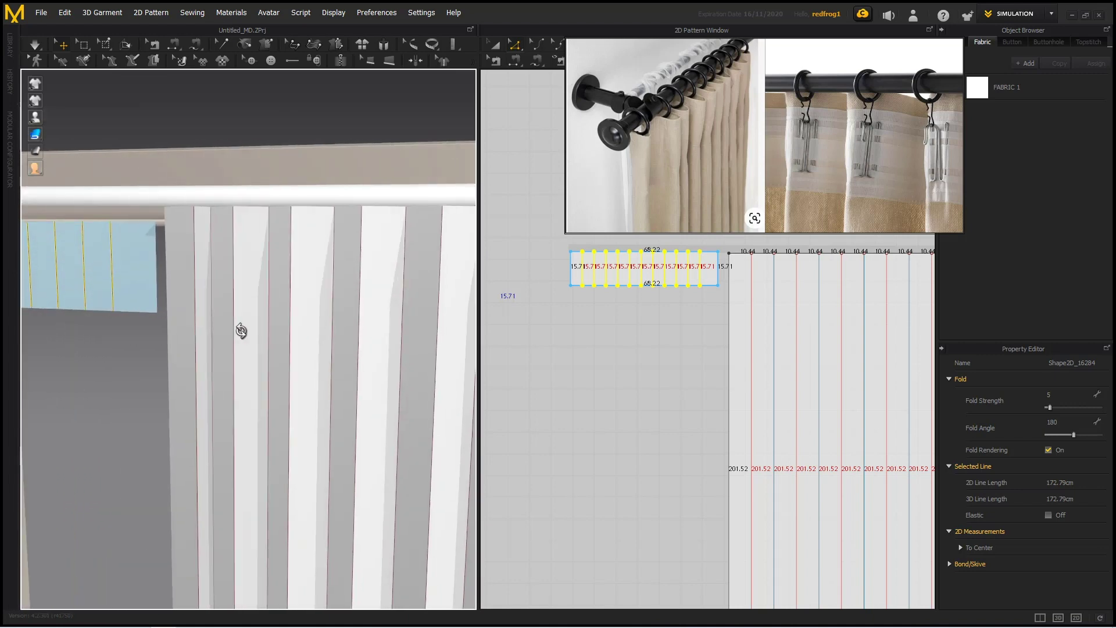
left_click(211, 232)
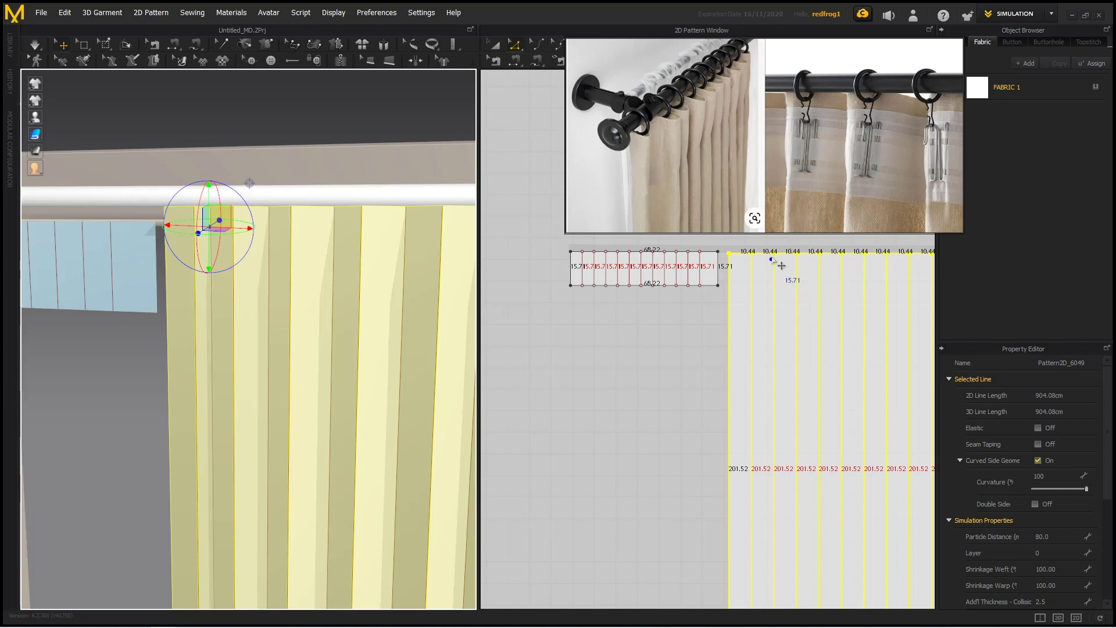
scroll(797, 274, "up", 6)
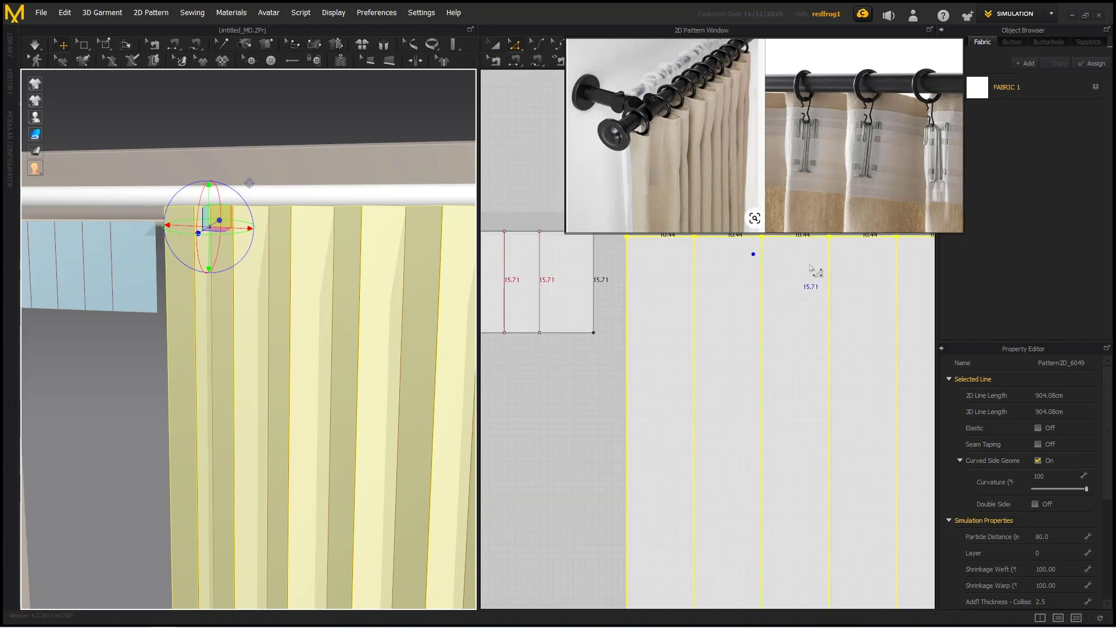
right_click_drag(830, 309, 829, 388)
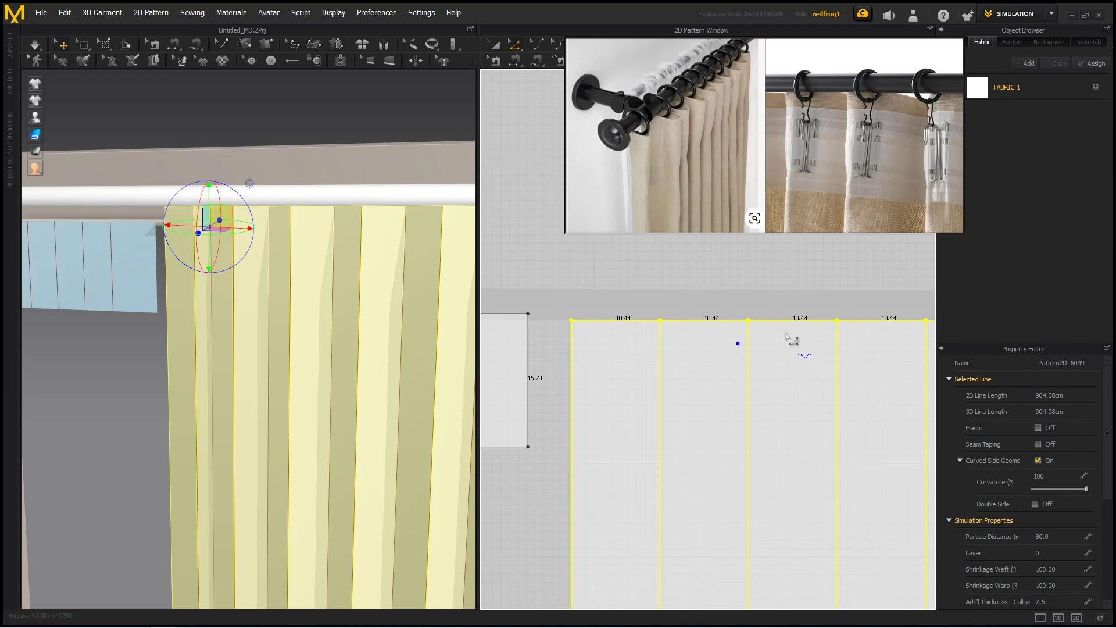
scroll(759, 327, "up", 2)
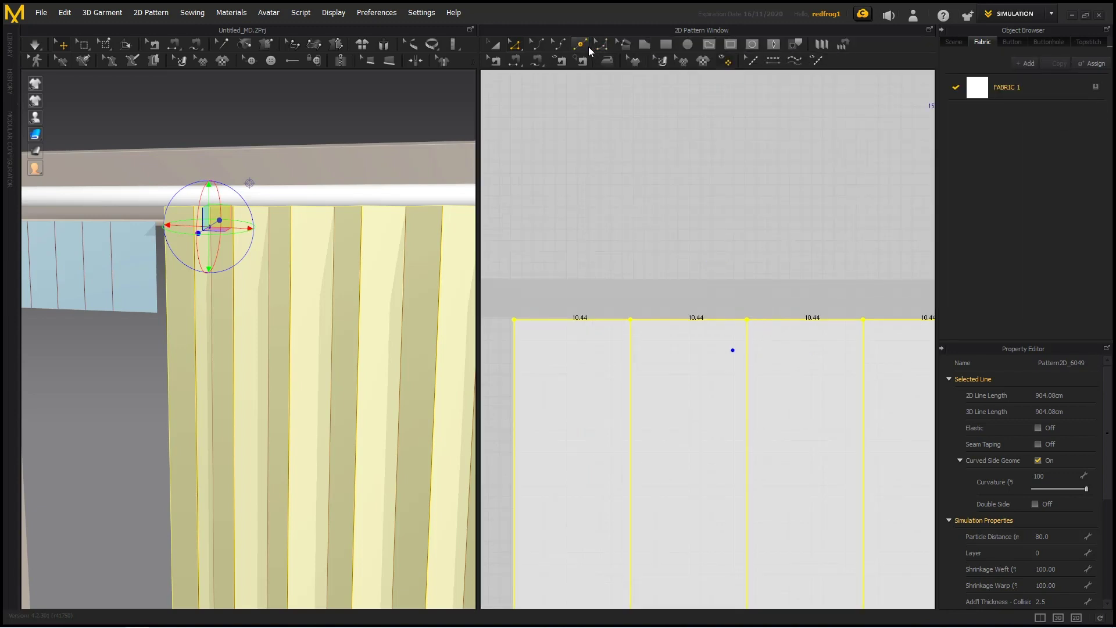
left_click(580, 45)
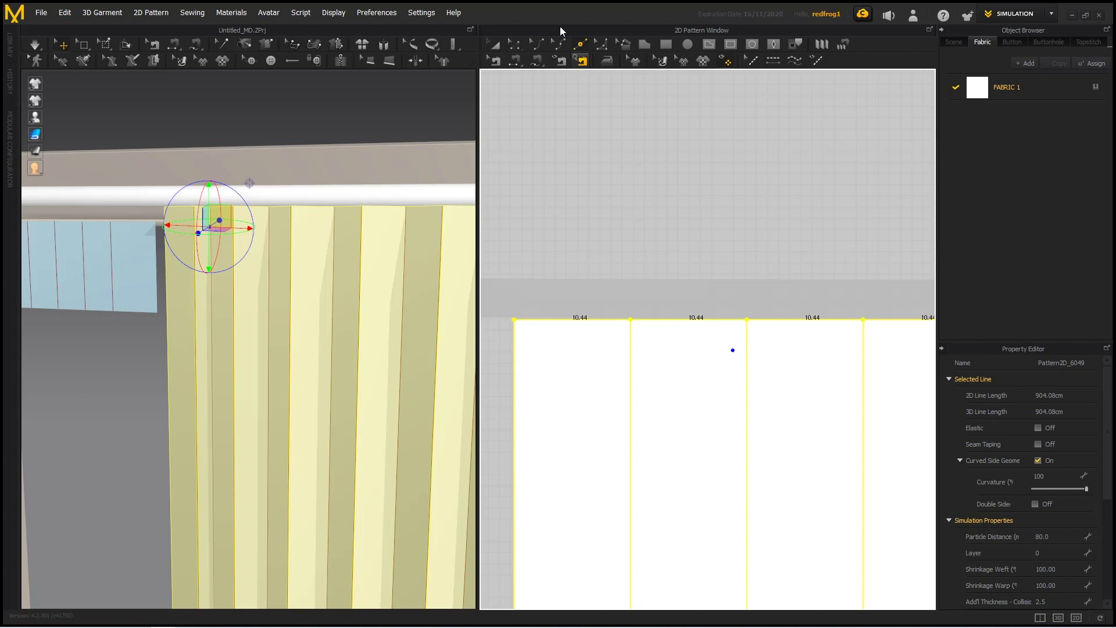
left_click(514, 44)
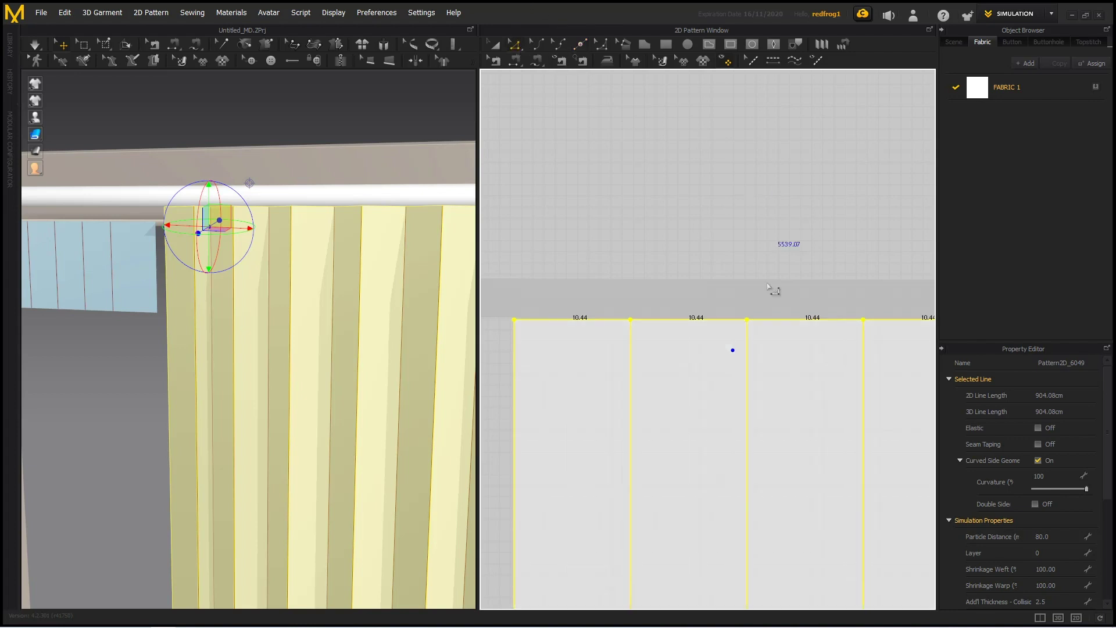
Step: Offset the curtain pattern's top edge as one extended internal line at a distance of 3 cm
left_click(723, 319)
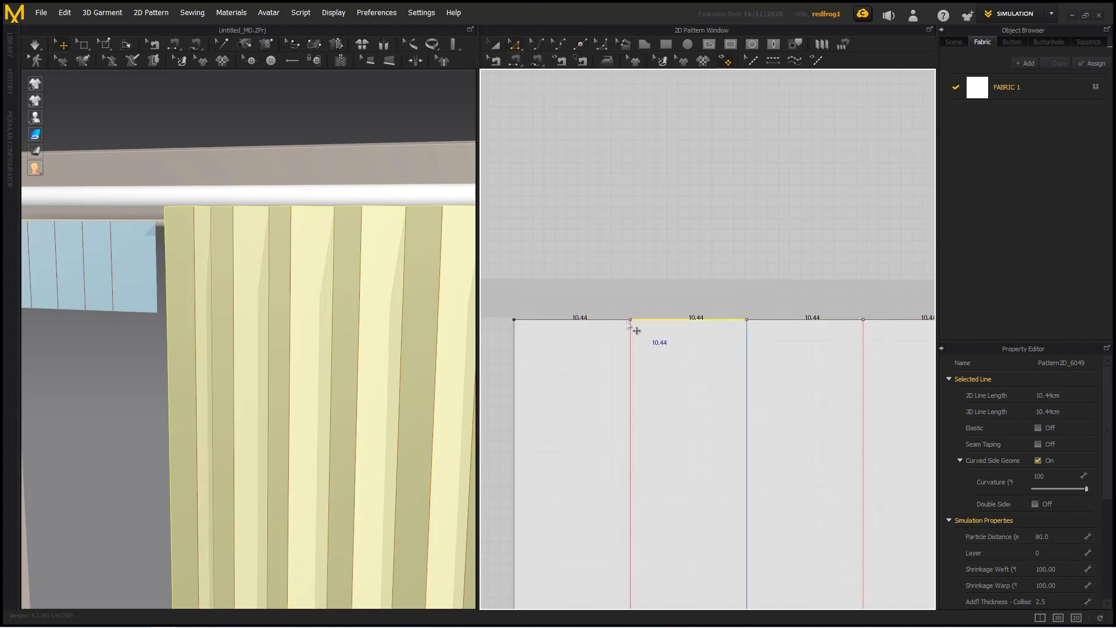
right_click(677, 319)
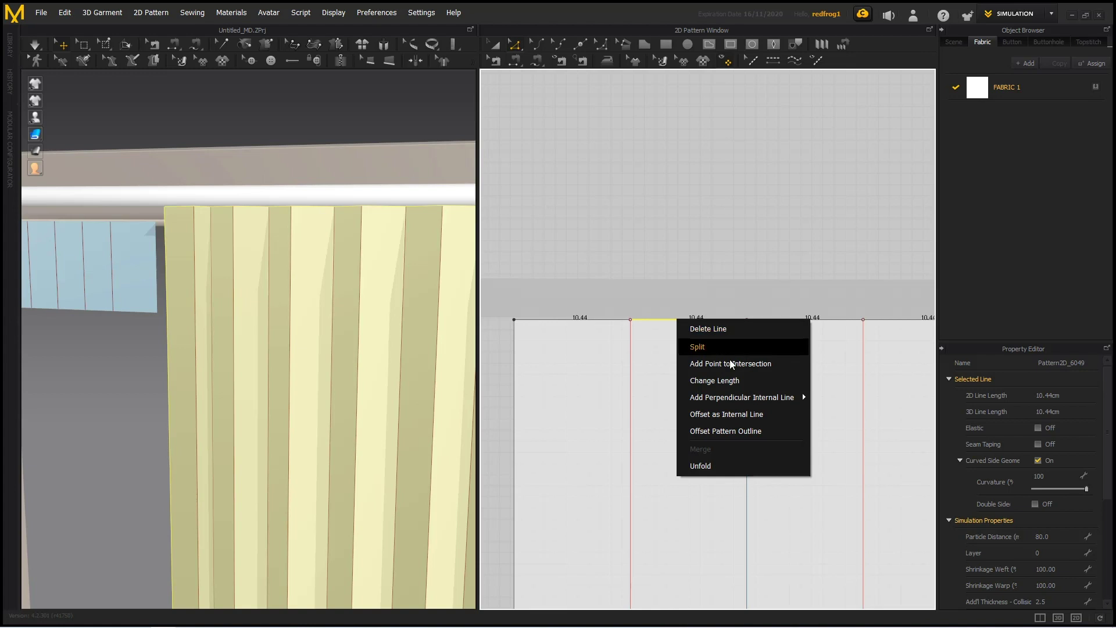
left_click(759, 414)
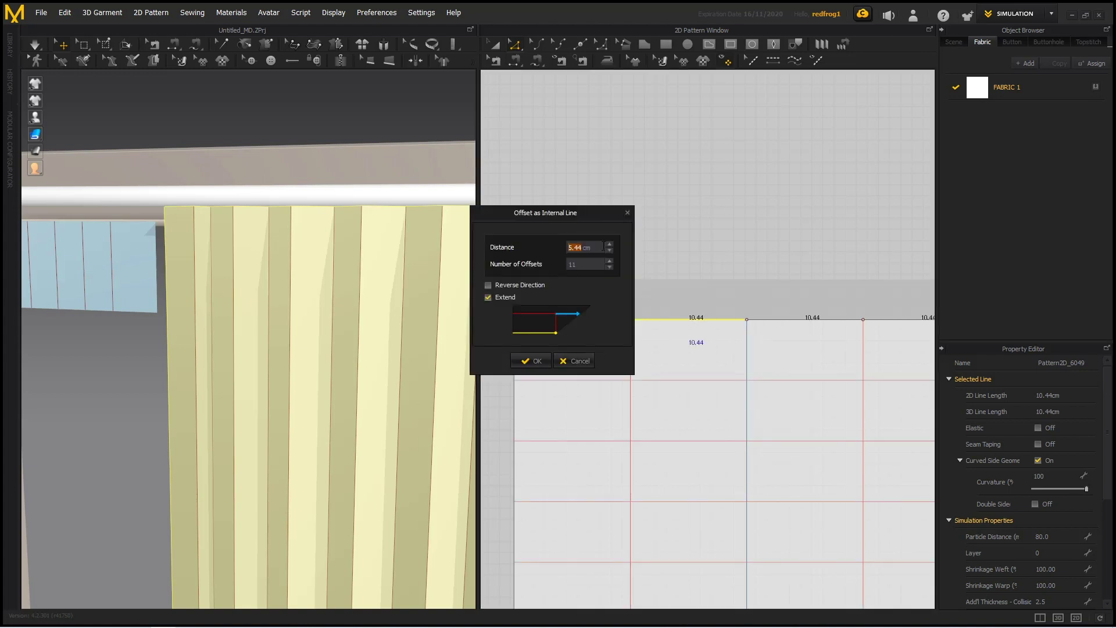
type("3")
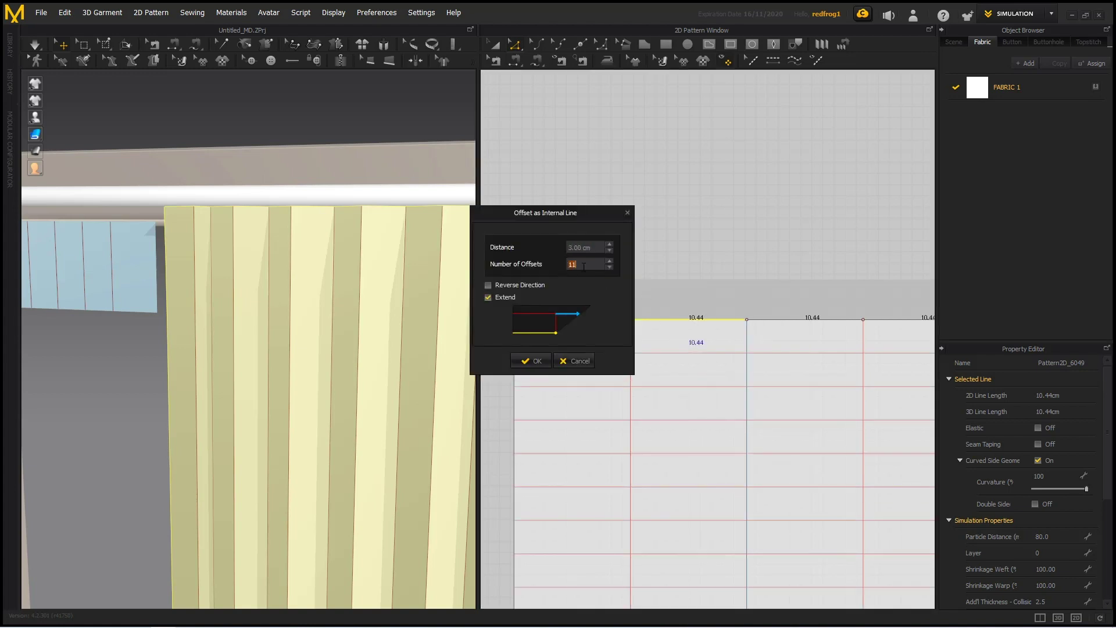
type("1")
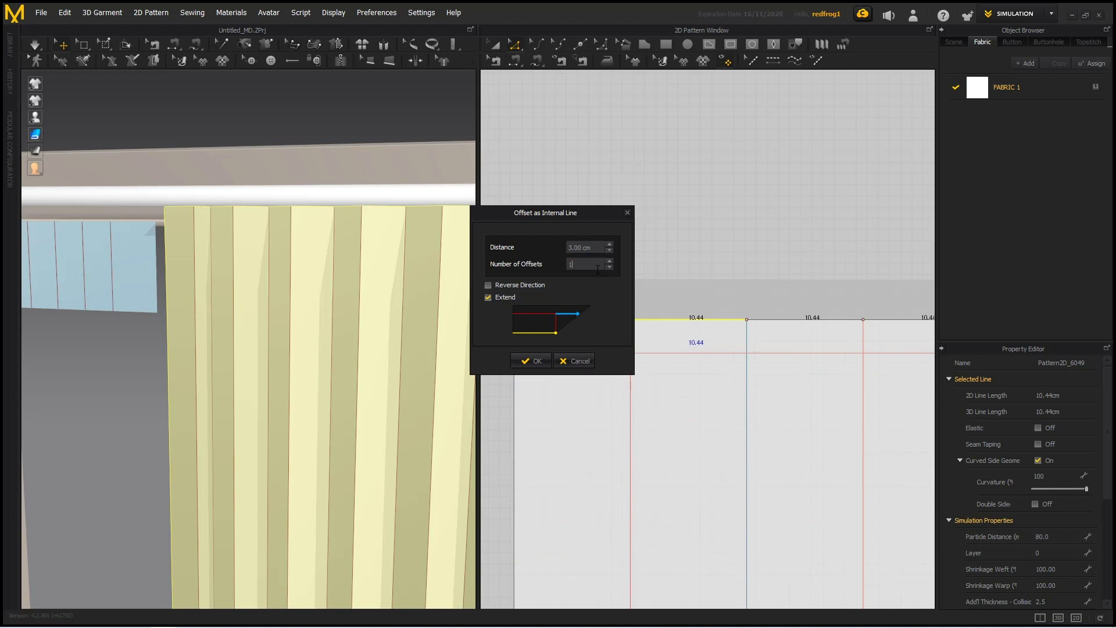
left_click(537, 360)
Step: Offset the internal line near the curtain's top edge downward by 15.71 cm as one more internal line
right_click_drag(349, 327, 319, 349)
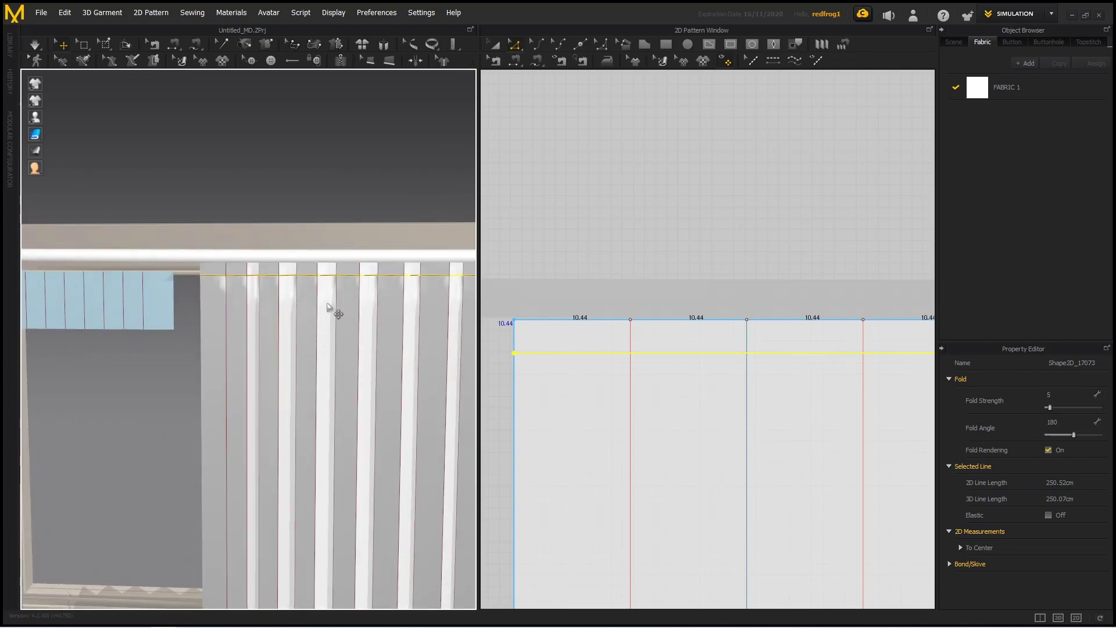
right_click_drag(600, 269, 775, 215)
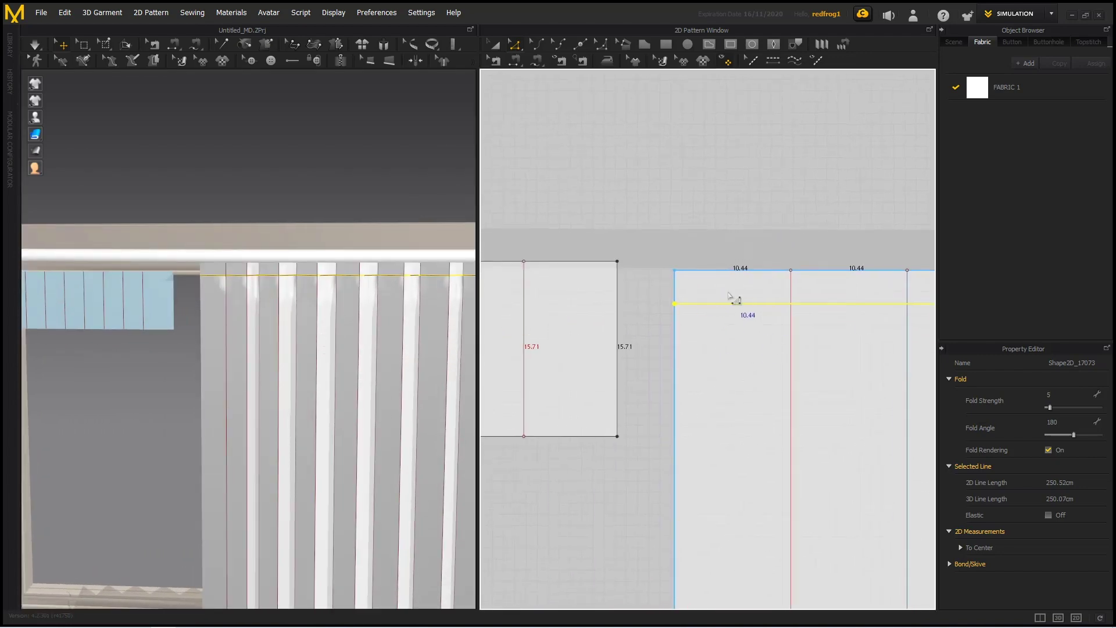
right_click(721, 308)
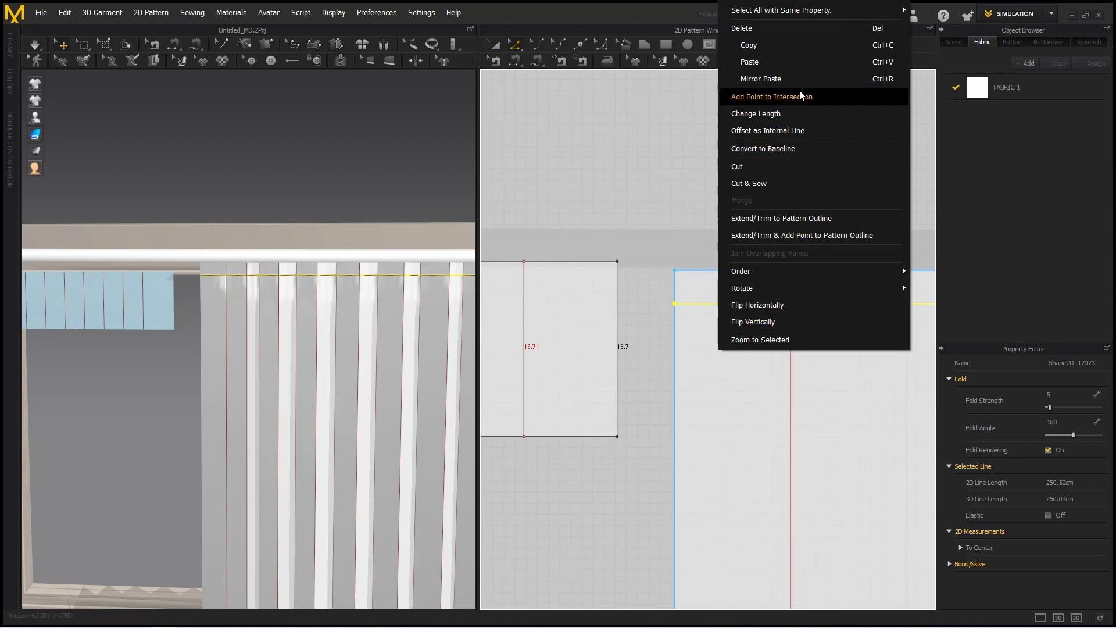
left_click(804, 130)
left_click_drag(581, 211, 393, 207)
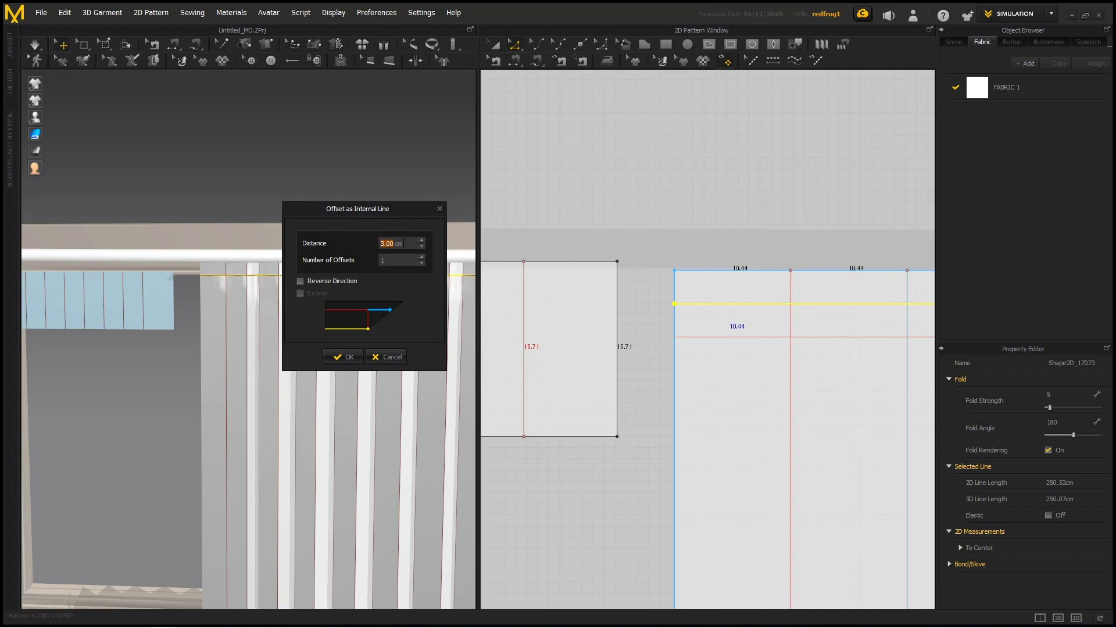
type("15.71")
left_click(354, 356)
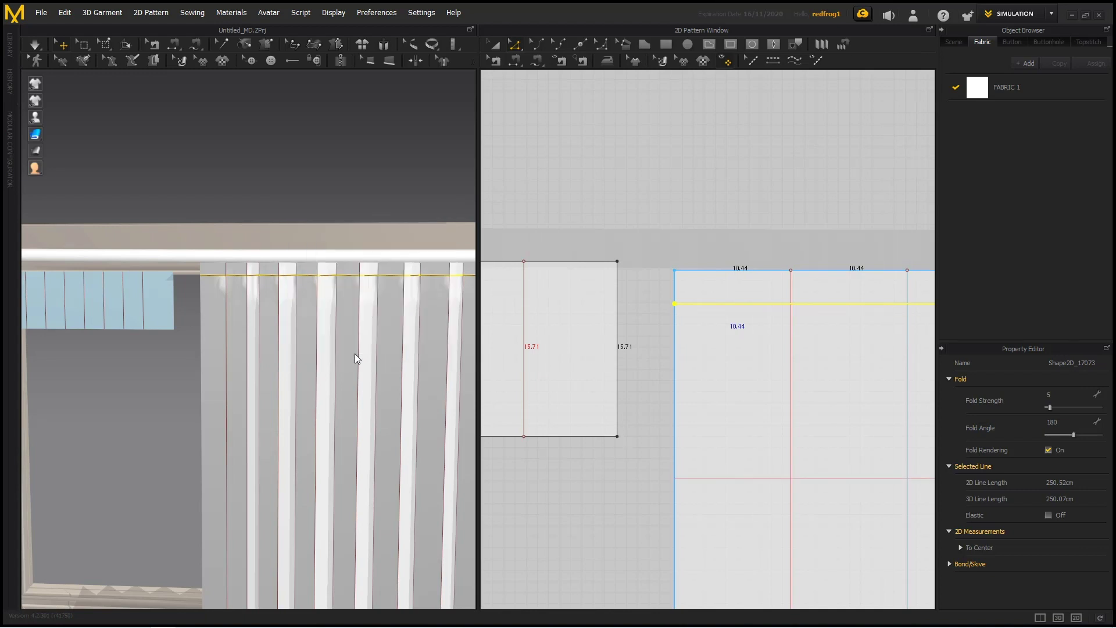
scroll(763, 338, "down", 5)
middle_click_drag(808, 269, 698, 130)
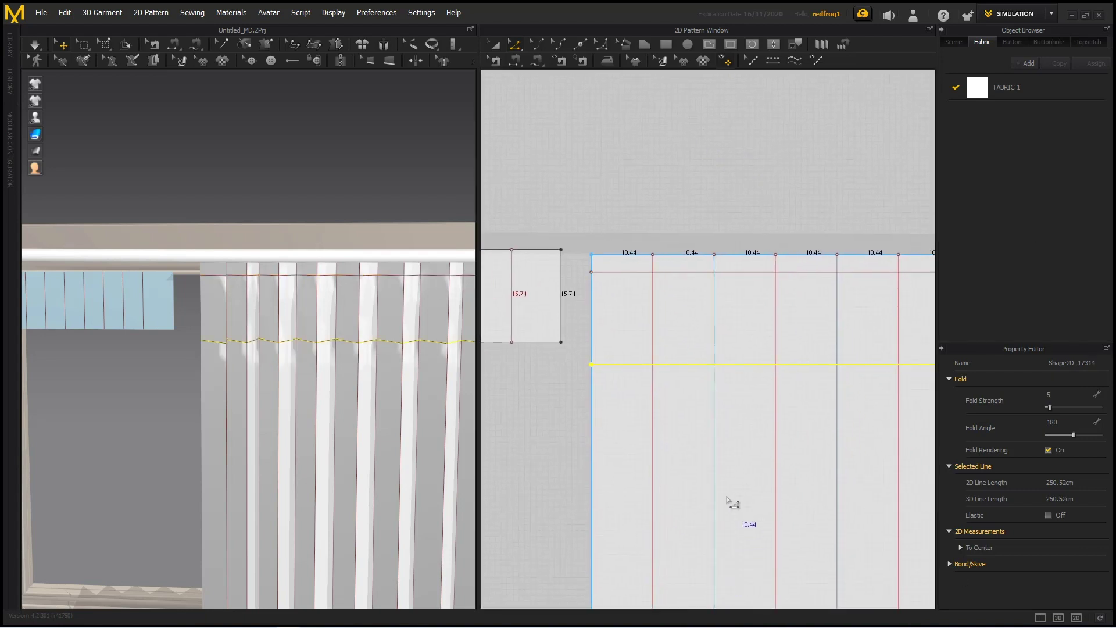
Step: Cut and sew the curtain pattern along both of its horizontal internal lines near the top edge
left_click(750, 272, "shift")
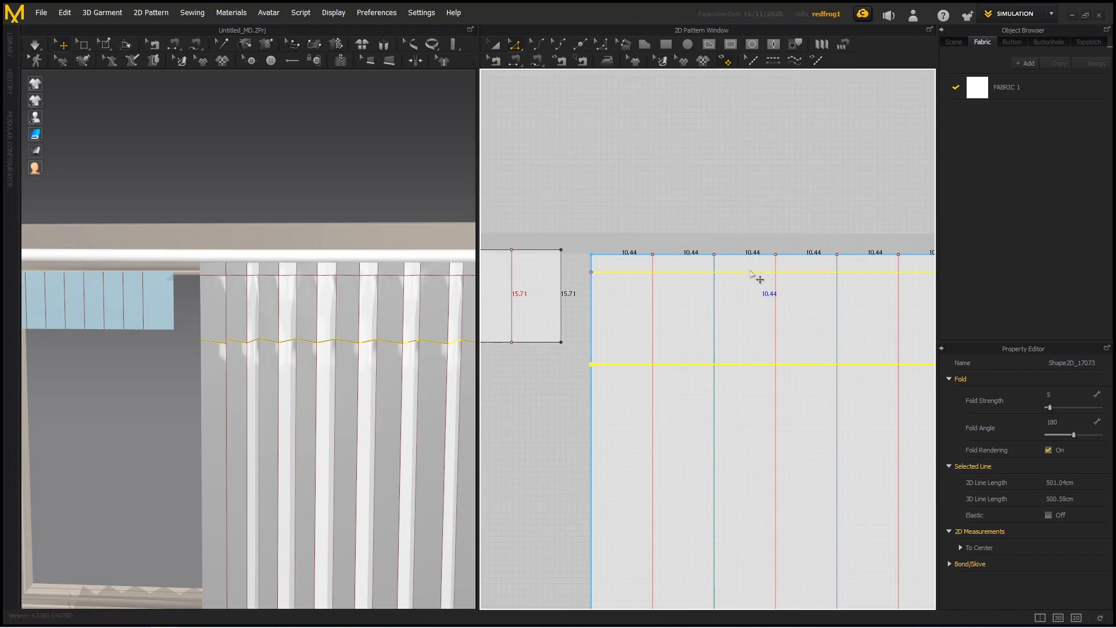
right_click(749, 274)
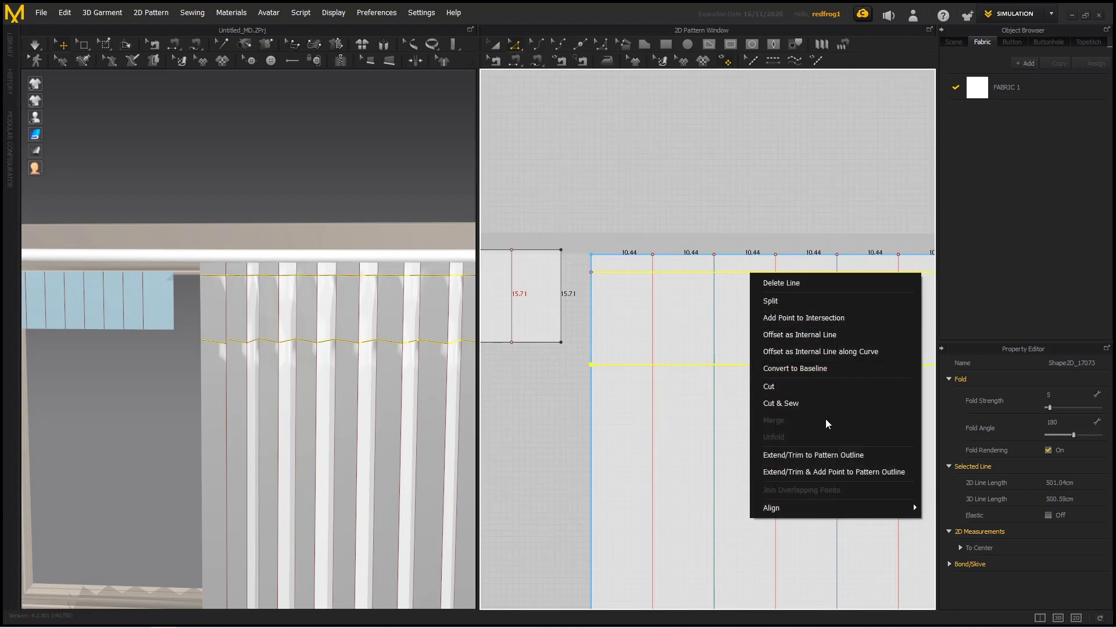
left_click(808, 401)
scroll(723, 356, "up", 2)
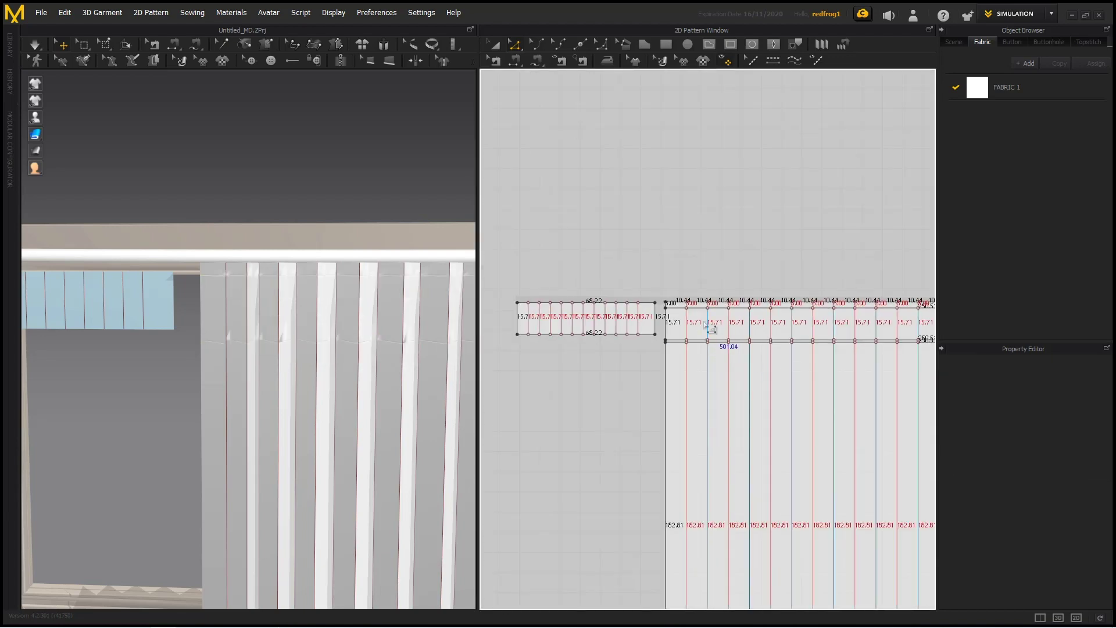
Step: Separate the narrow top band, the middle band and the curtain body in 2D, and align the small rectangle with the middle band
left_click(741, 276)
left_click_drag(742, 276, 738, 245)
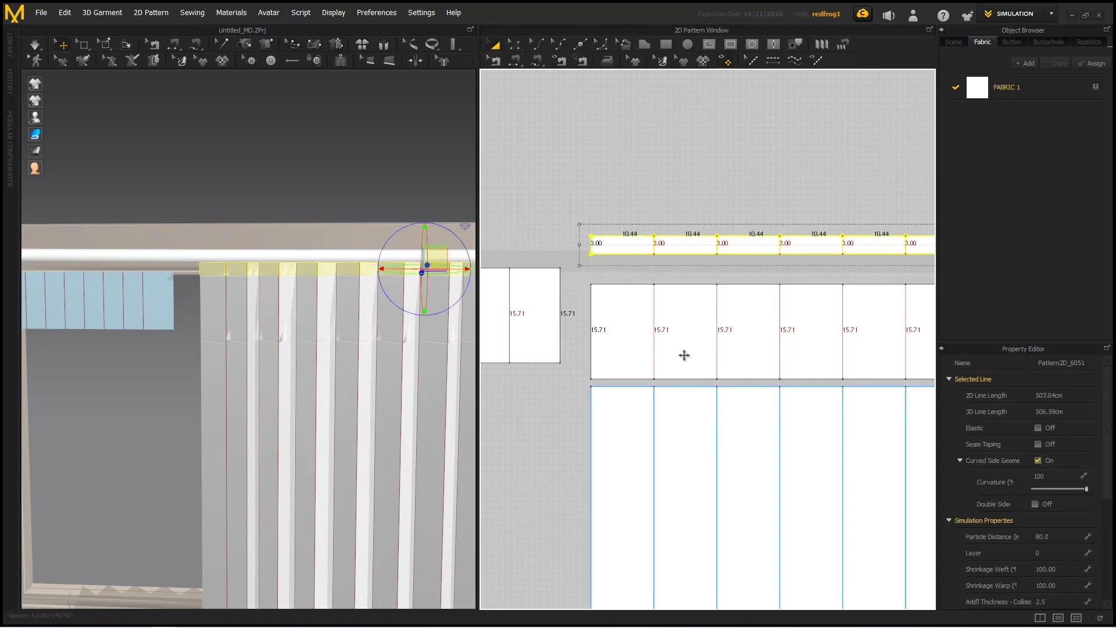
left_click(685, 431)
left_click_drag(545, 280, 556, 306)
scroll(695, 411, "down", 4)
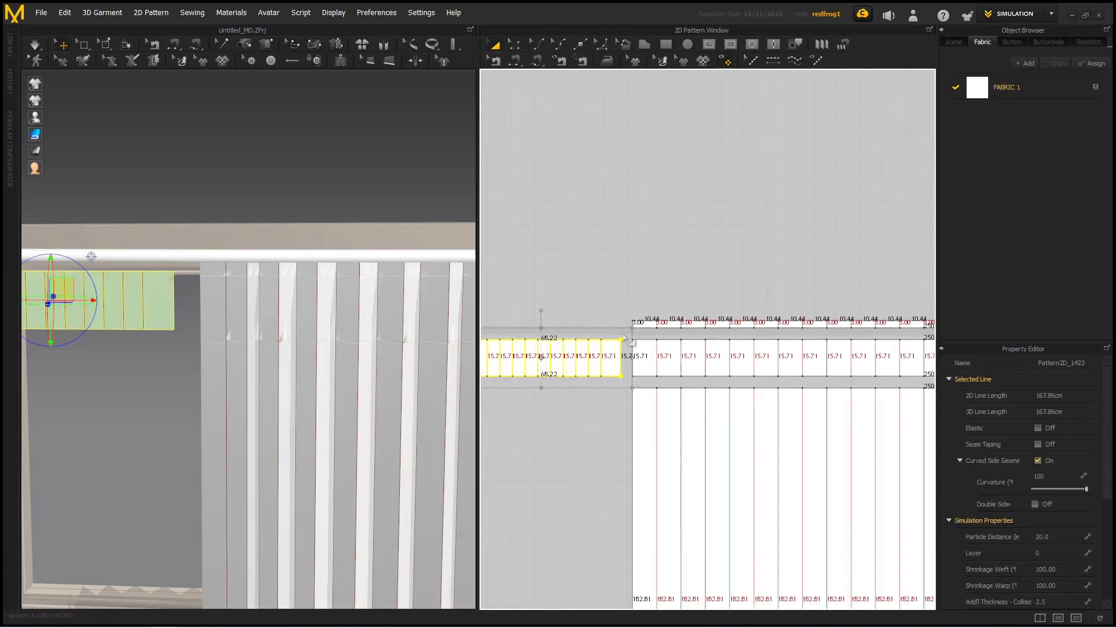
scroll(378, 401, "up", 1)
Step: Sew the small rectangle's first internal line to the second fold line of the curtain's 15.71 cm middle band
left_click(311, 326)
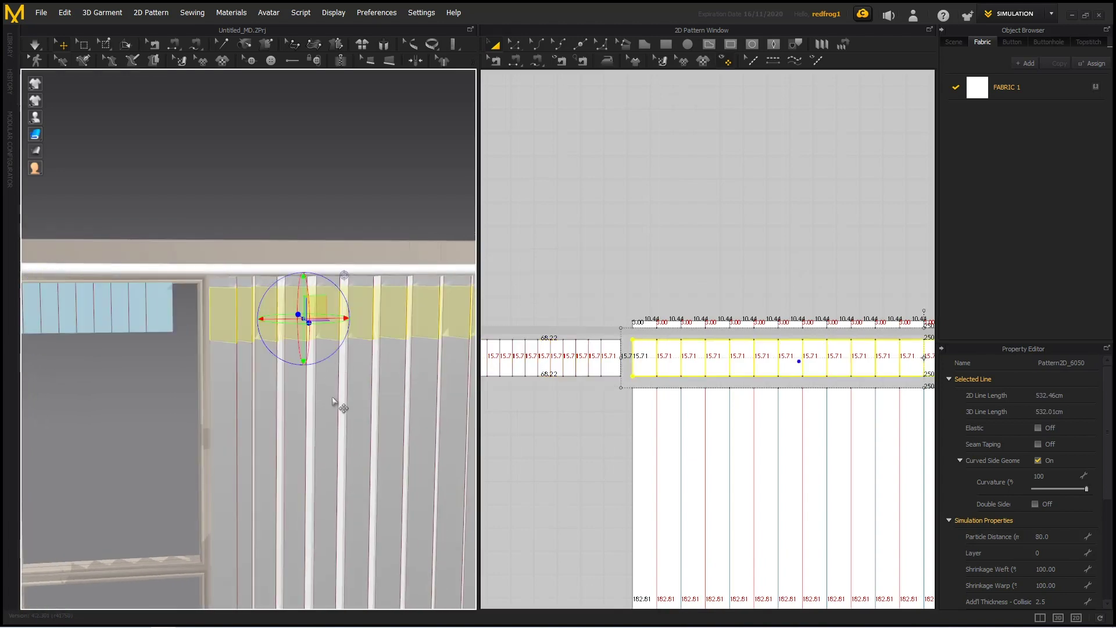
right_click_drag(330, 399, 286, 318)
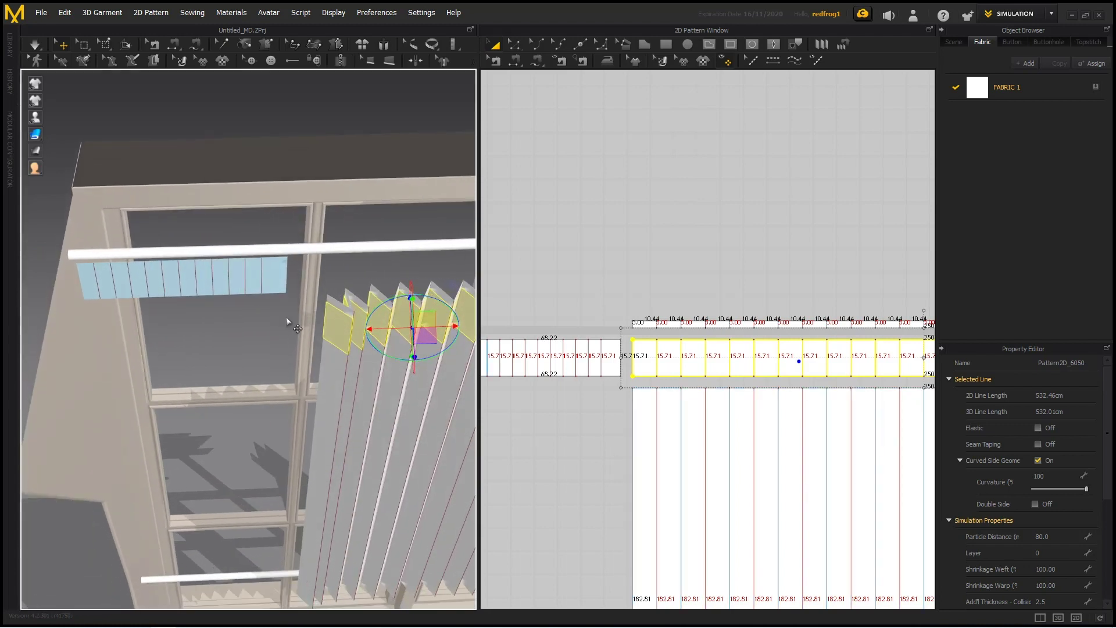
right_click_drag(689, 396, 754, 404)
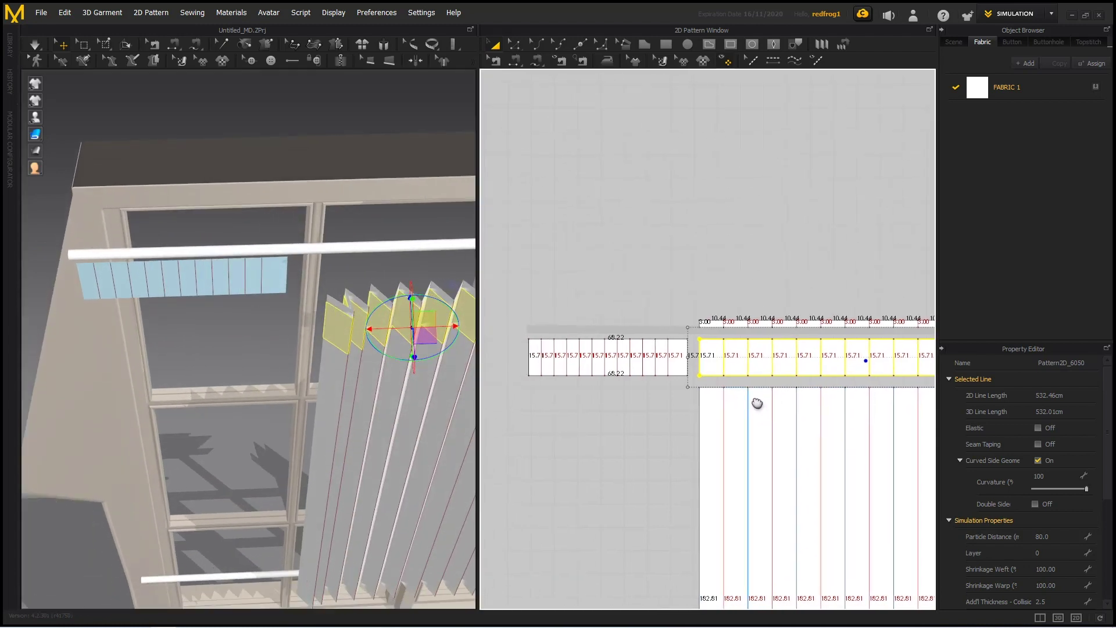
left_click(641, 456)
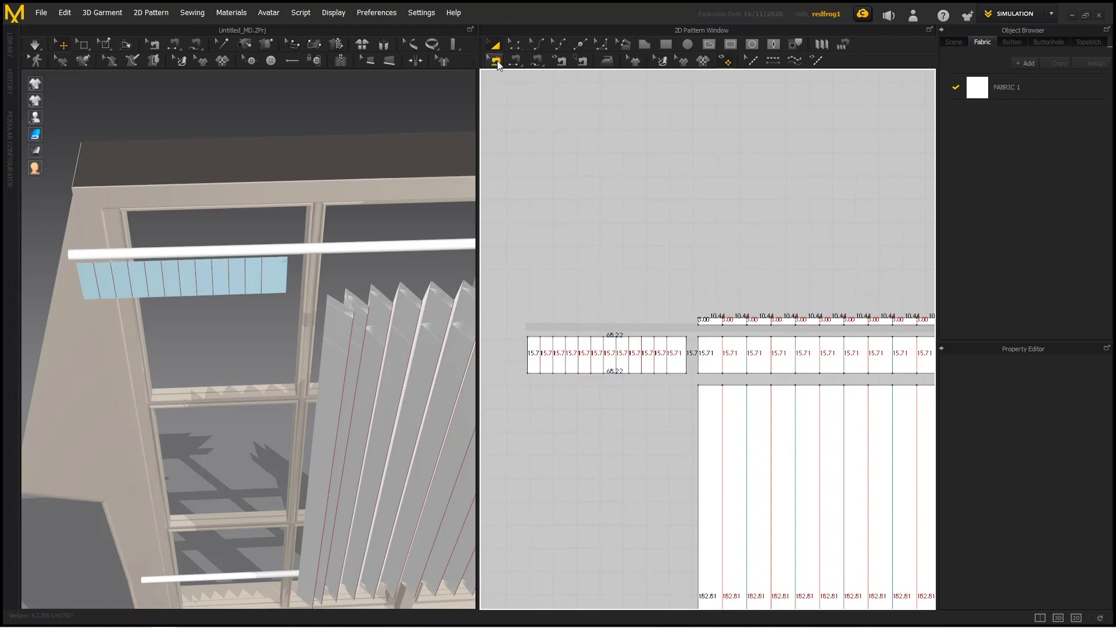
left_click(515, 60)
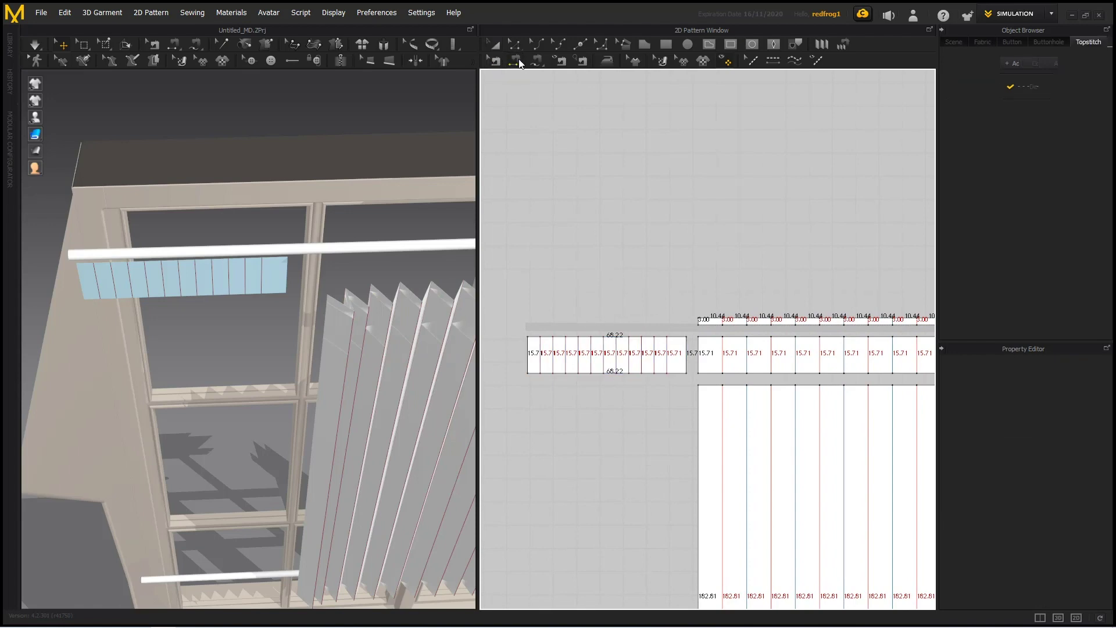
left_click(547, 356)
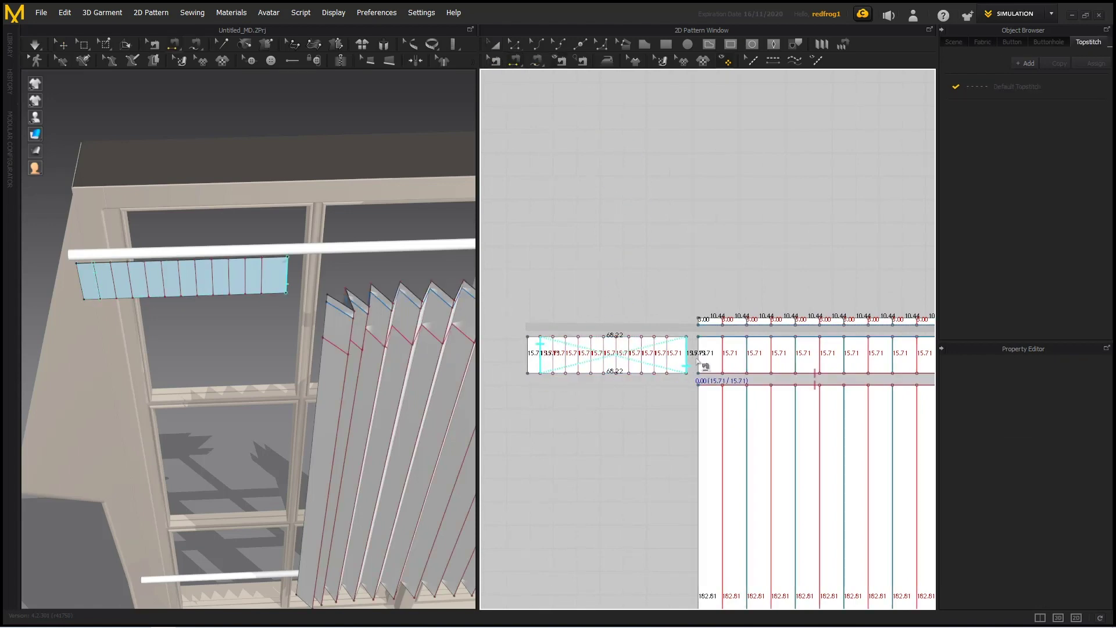
left_click(752, 352)
Step: Move the curtain pieces sideways along the rod in 3D so they sit in front of the small rectangle
right_click_drag(381, 410, 327, 366)
left_click(60, 43)
left_click(371, 378)
left_click_drag(409, 380, 247, 359)
key("ctrl+z")
left_click(713, 349)
right_click_drag(312, 301, 332, 371)
Step: Sew the small rectangle's second and third internal lines to the middle band's fourth and sixth fold lines
left_click(518, 61)
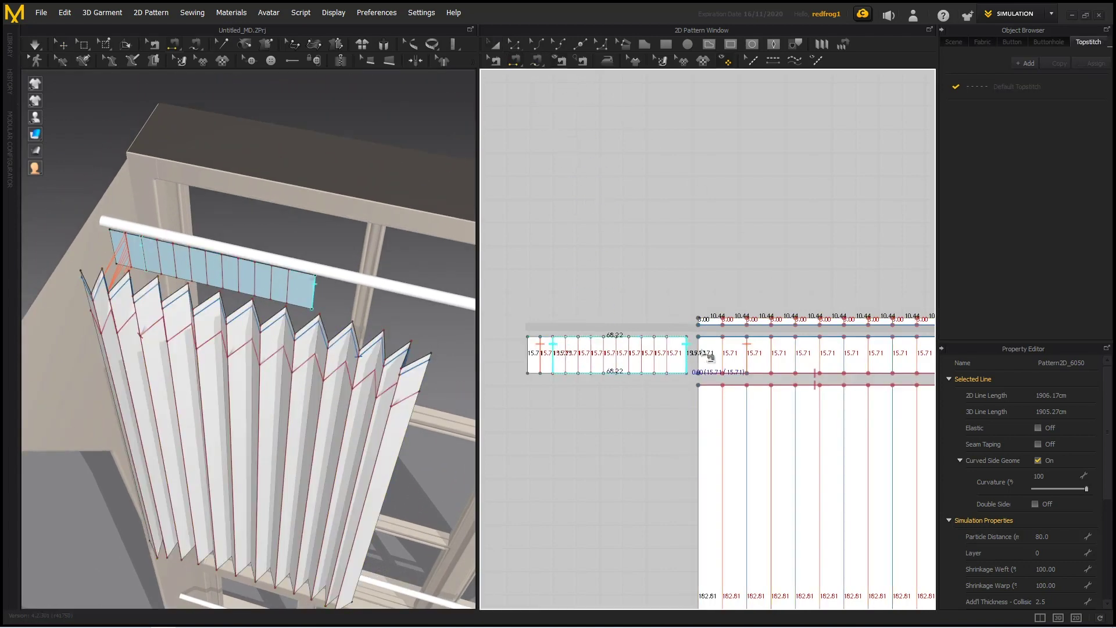
left_click(761, 374)
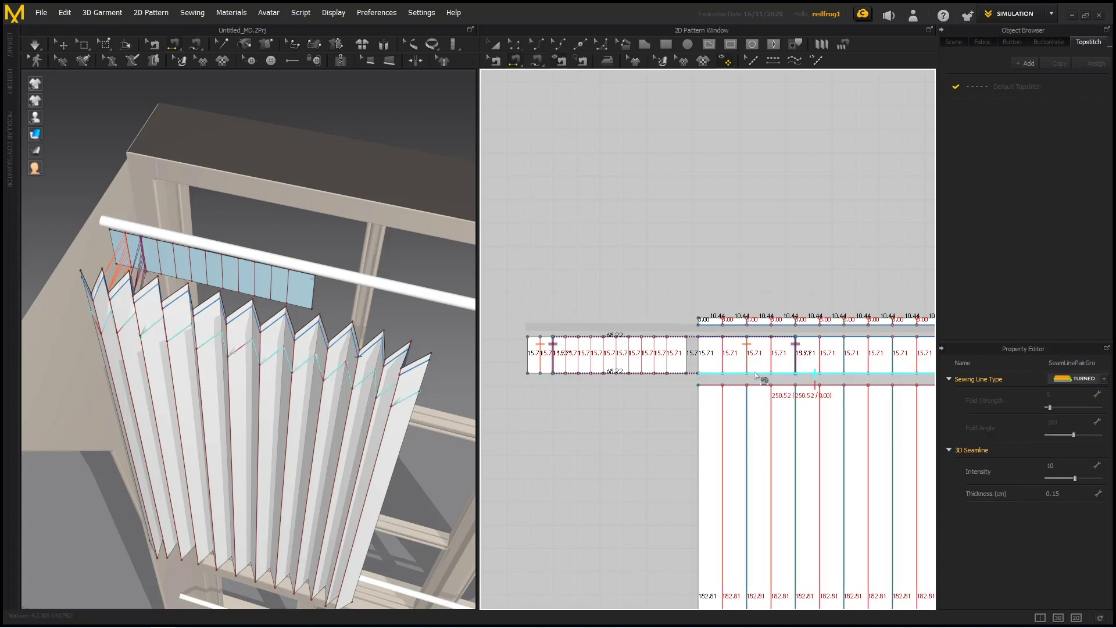
left_click(577, 357)
middle_click_drag(779, 363, 680, 364)
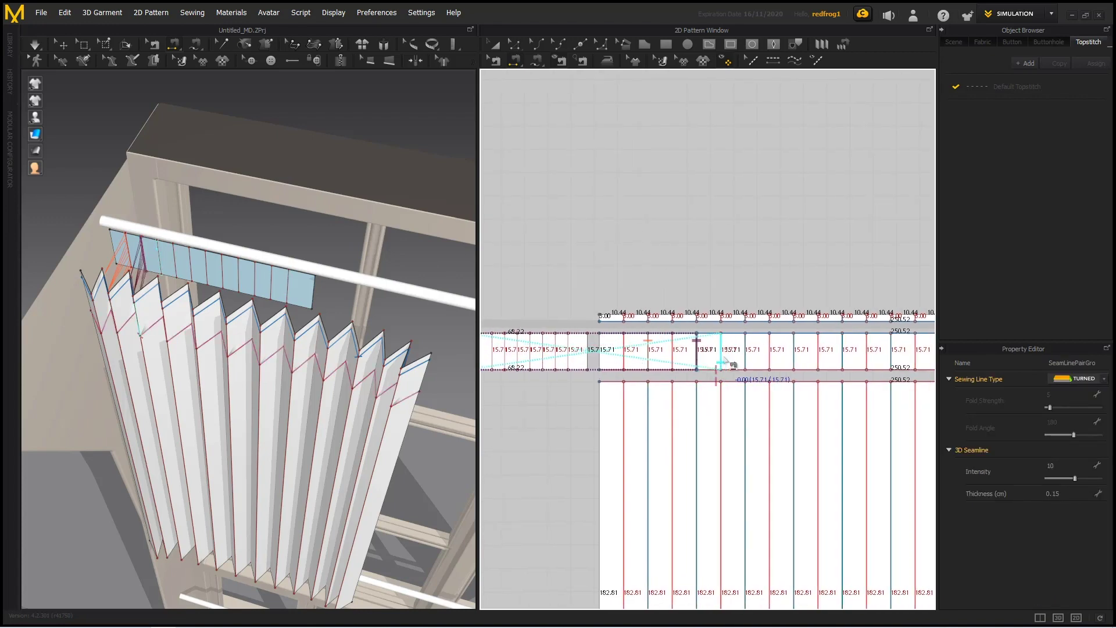
left_click(753, 351)
Step: Sew the small rectangle's fourth and fifth internal lines to the middle band's eighth and tenth fold lines
middle_click_drag(642, 417, 694, 350)
left_click(524, 293)
left_click(857, 284)
left_click(541, 292)
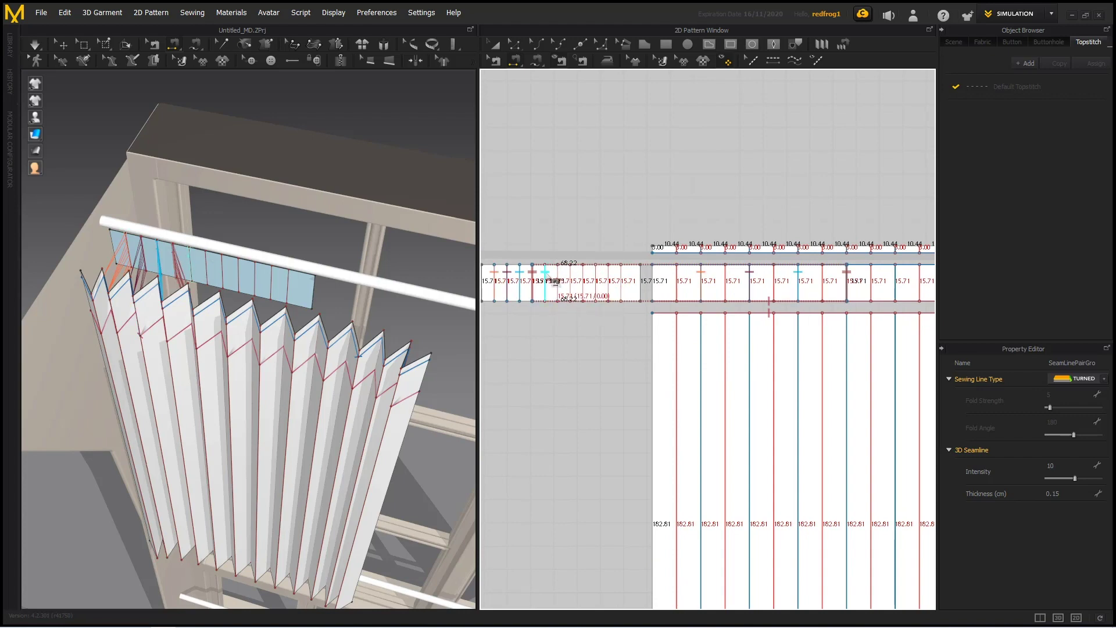
left_click(895, 288)
Step: Sew the small rectangle's sixth and seventh internal lines to the middle band's 14th and 16th fold lines
scroll(800, 184, "down", 3)
middle_click_drag(800, 184, 712, 178)
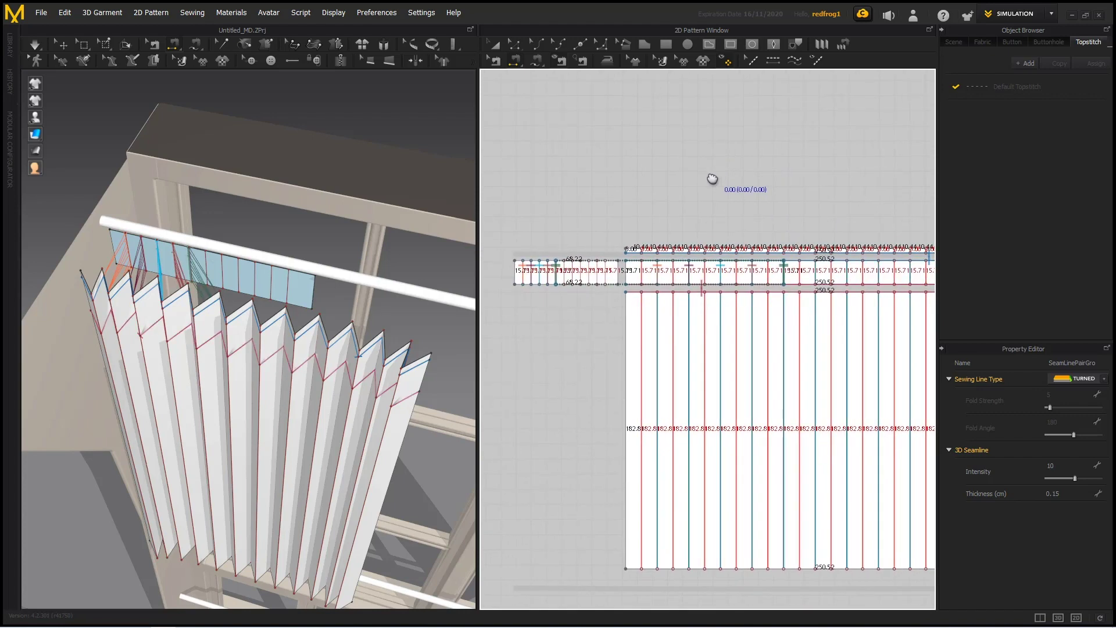
left_click(574, 282)
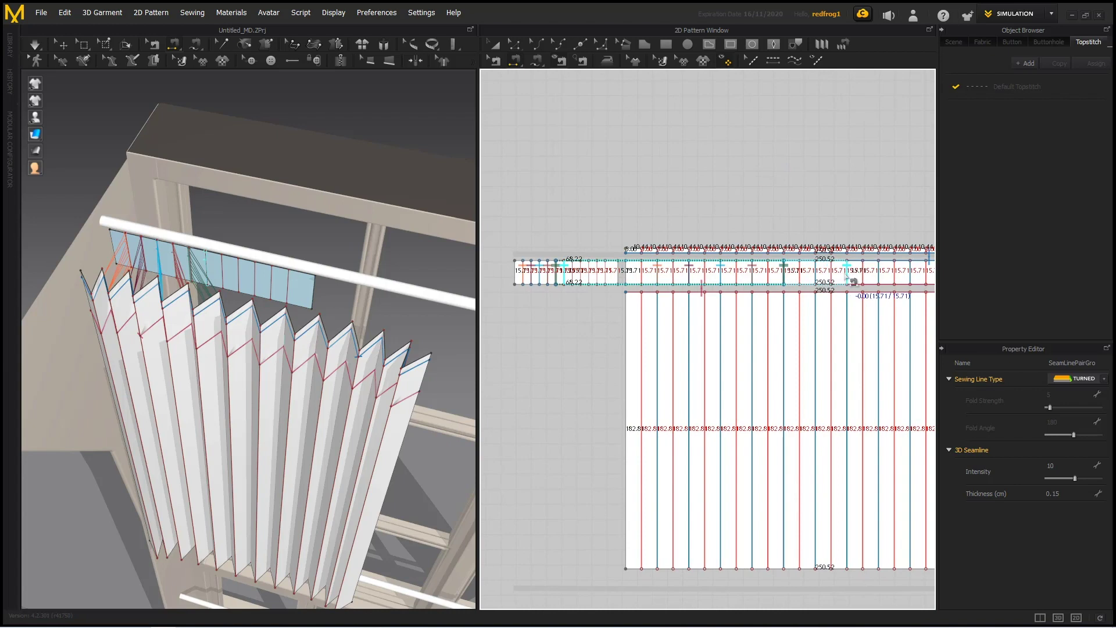
left_click(851, 283)
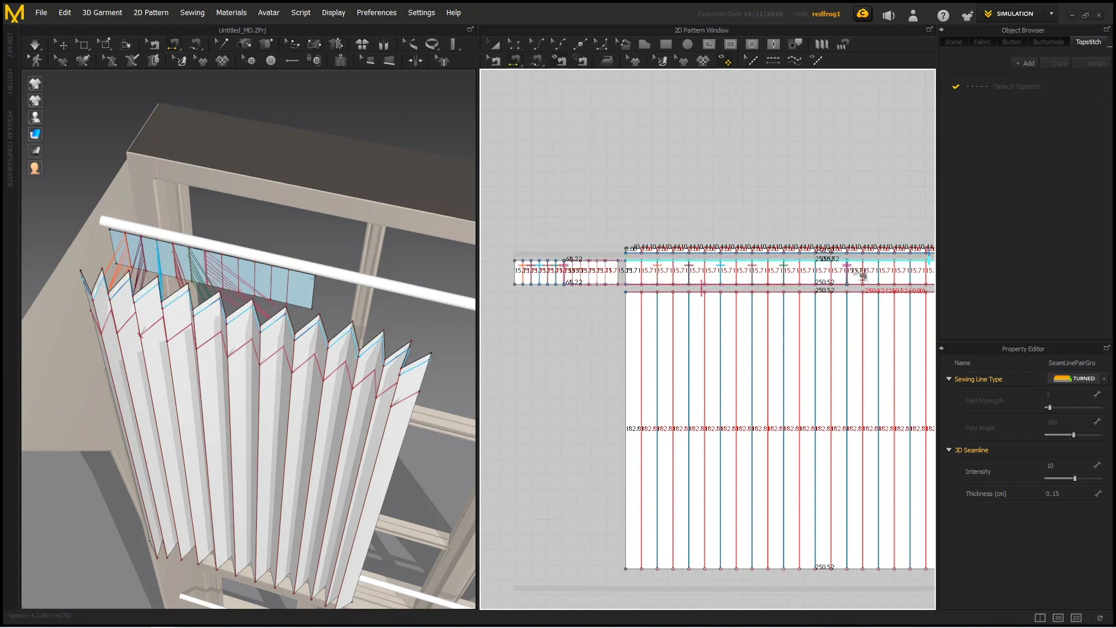
left_click(848, 271)
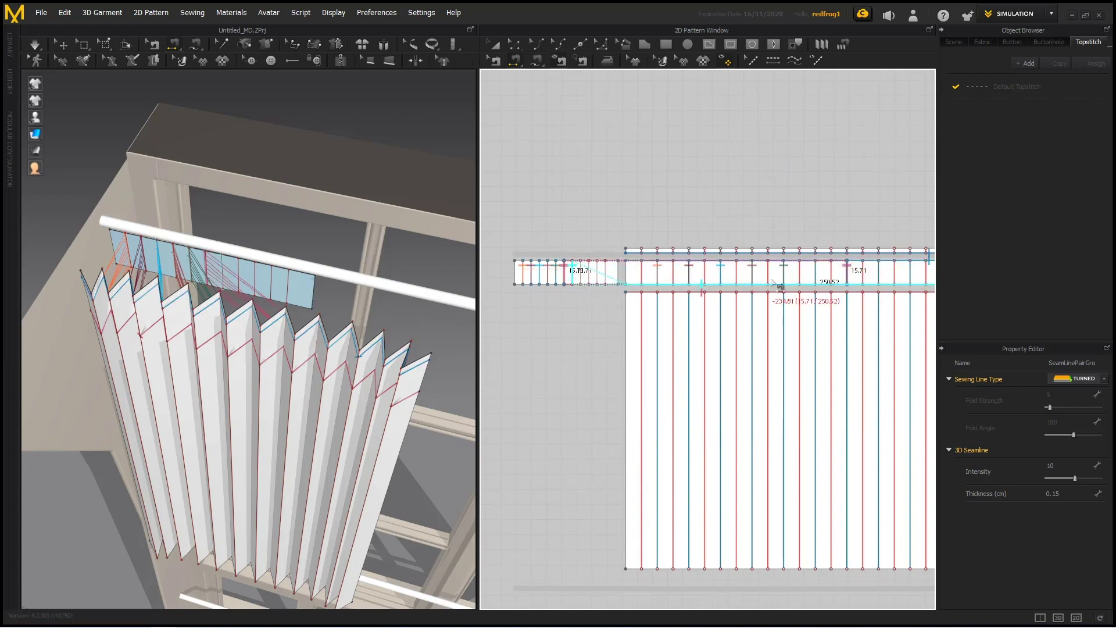
left_click(878, 271)
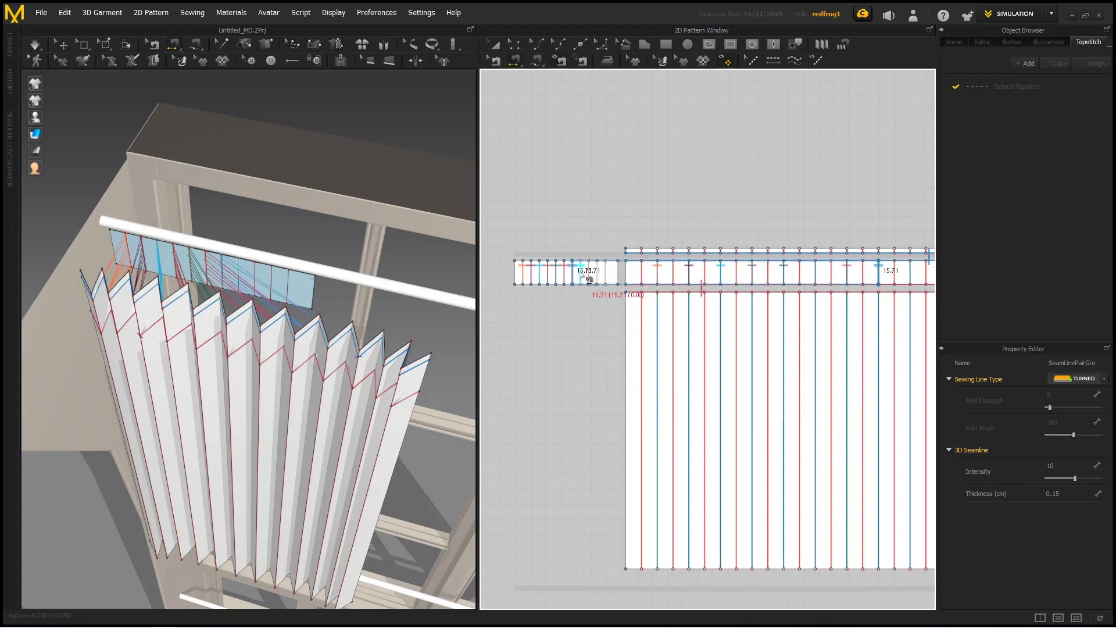
Step: Sew the small rectangle's eighth, ninth and tenth internal lines to the middle band's 18th, 20th and 22nd fold lines
middle_click_drag(789, 299, 734, 307)
left_click(867, 280)
left_click(541, 284)
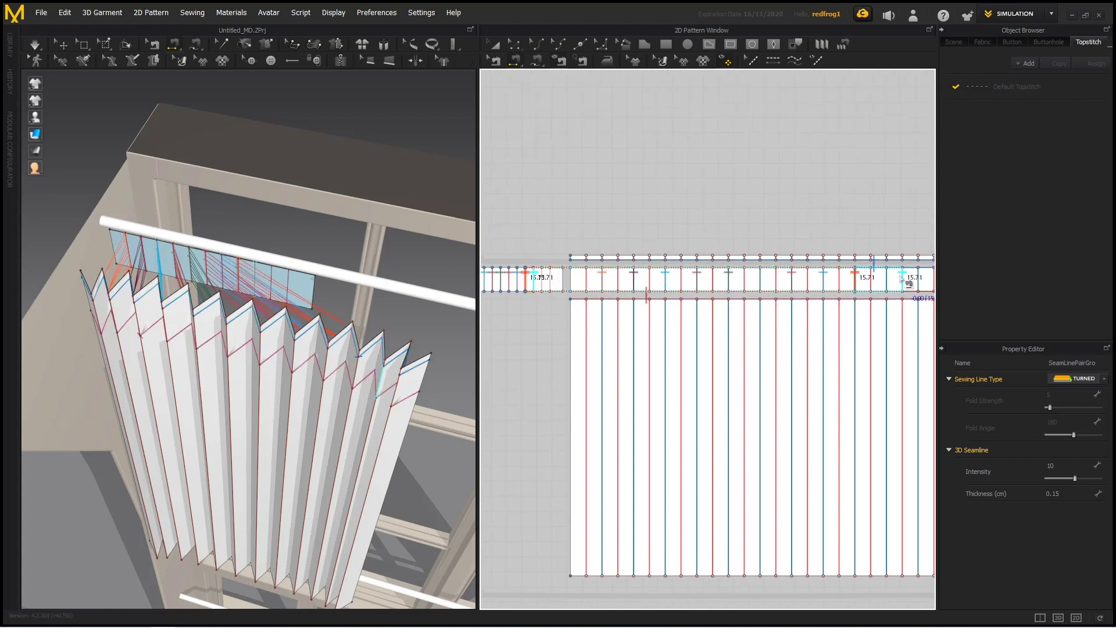
left_click(887, 284)
left_click(552, 283)
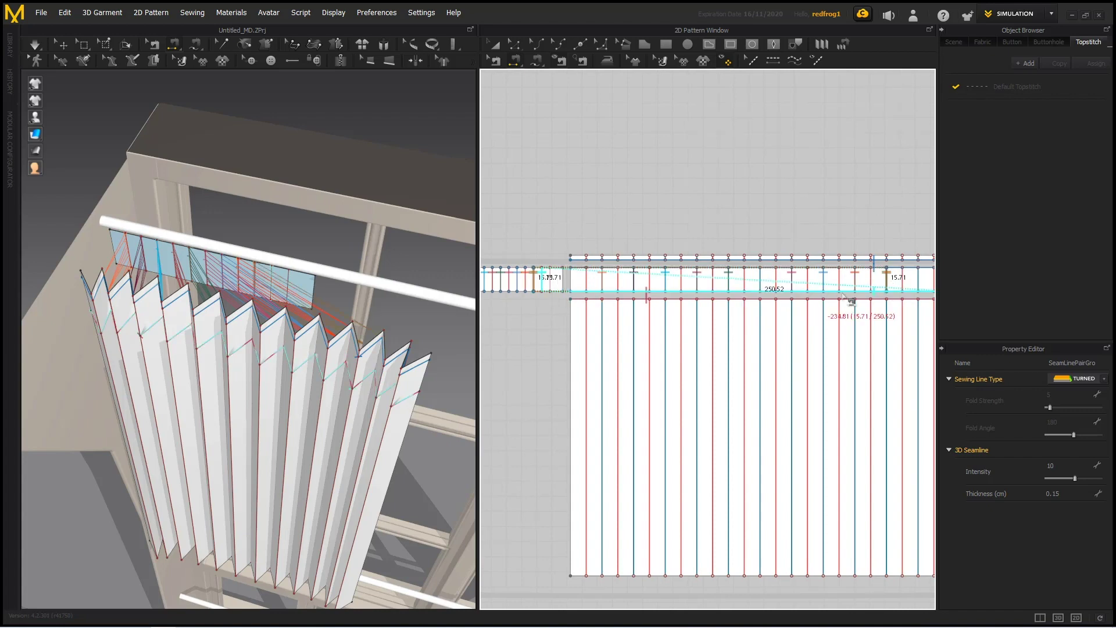
middle_click_drag(552, 284, 481, 284)
left_click(859, 284)
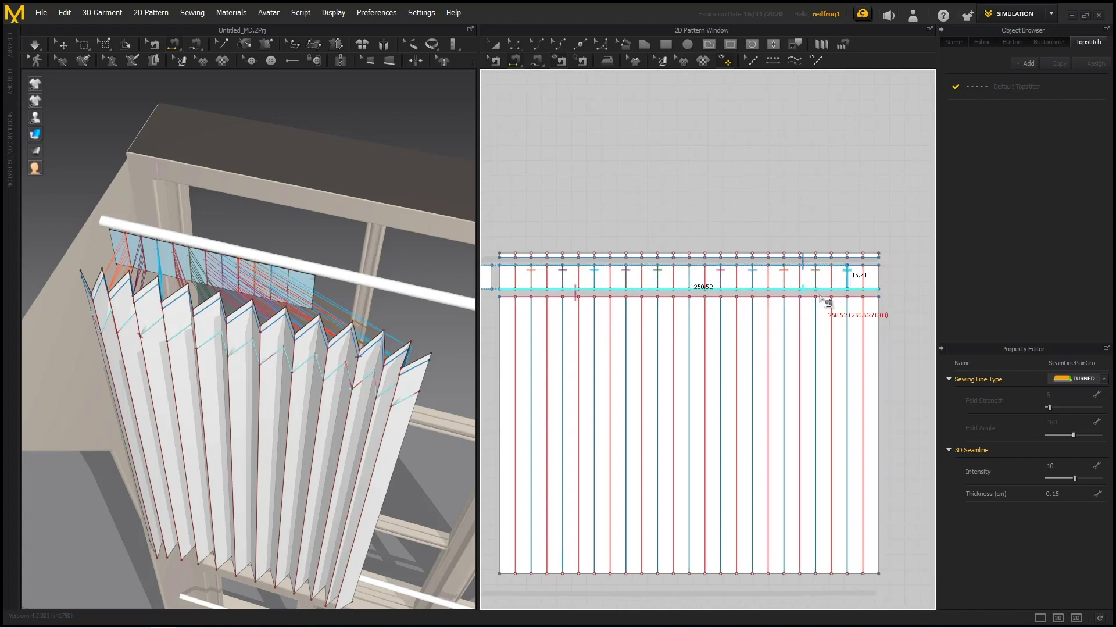
Step: Sew the small rectangle's last internal line to the right edge of the curtain's middle band
scroll(807, 308, "down", 3)
scroll(606, 291, "up", 2)
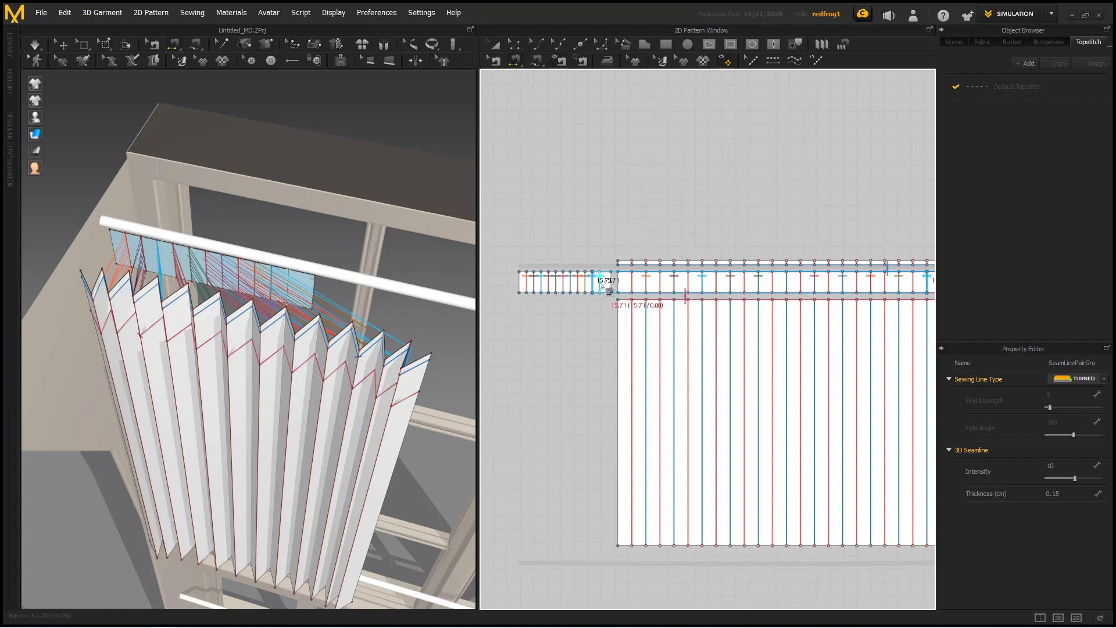
middle_click_drag(773, 286, 601, 300)
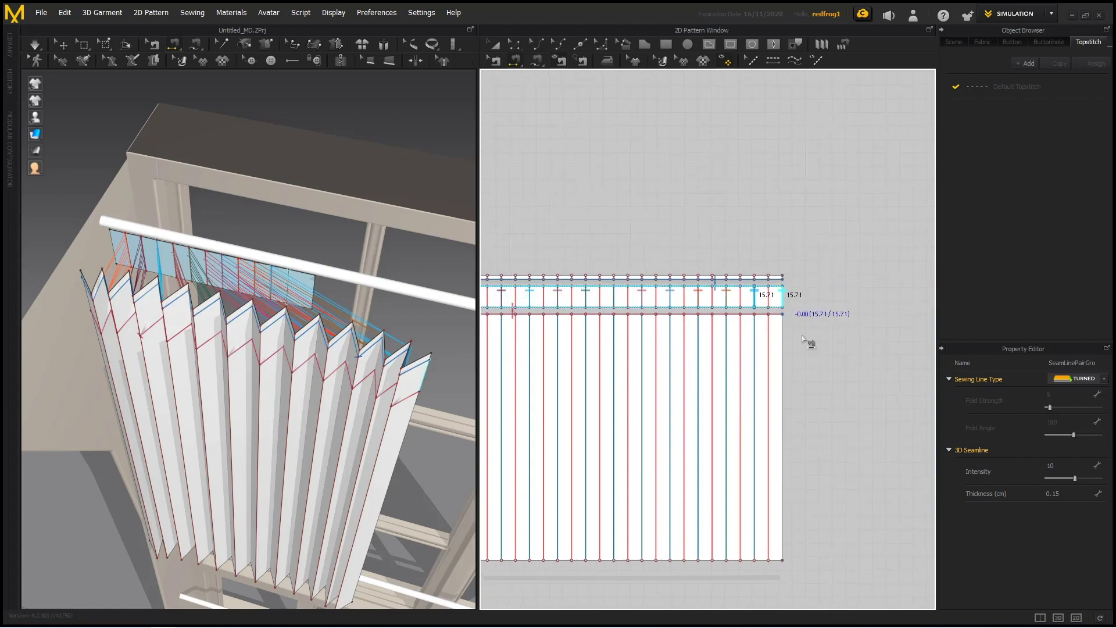
left_click(839, 344)
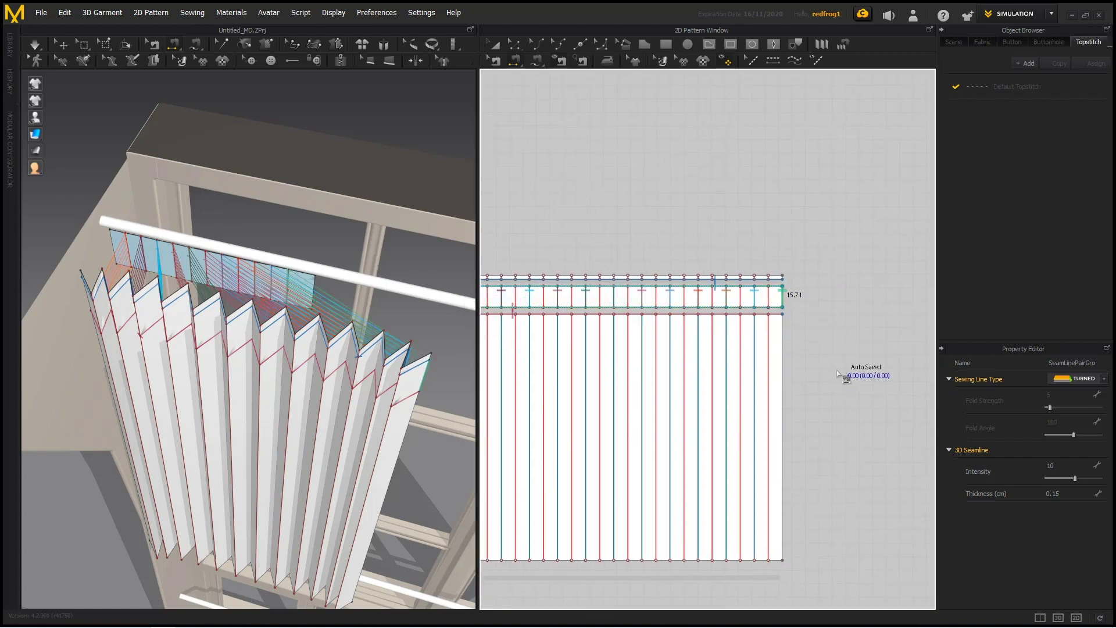
scroll(729, 368, "down", 2)
middle_click_drag(730, 367, 832, 332)
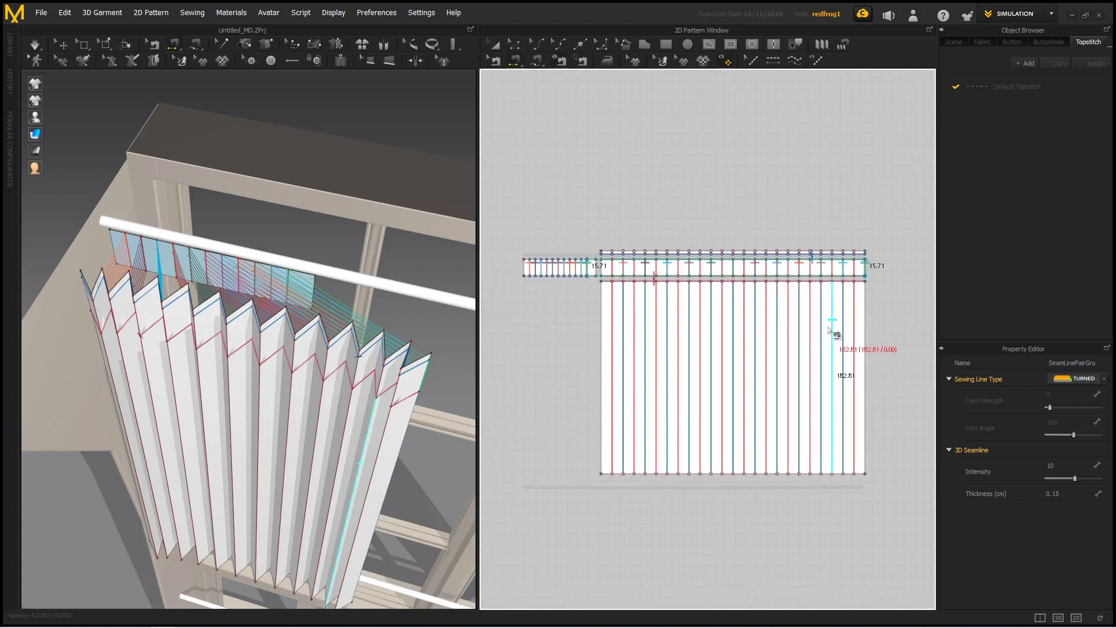
Step: Simulate to pull the curtain's pleats onto the small rectangle at the rod, stop the simulation and inspect the result
right_click_drag(269, 321, 296, 372)
key("space")
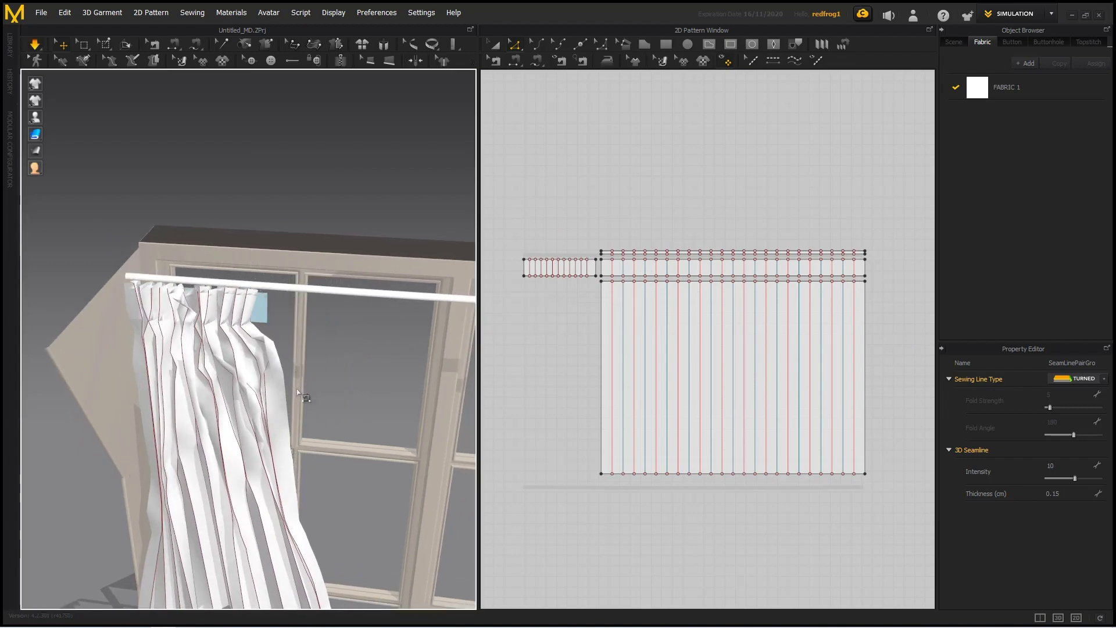
key("space")
right_click_drag(355, 436, 349, 340)
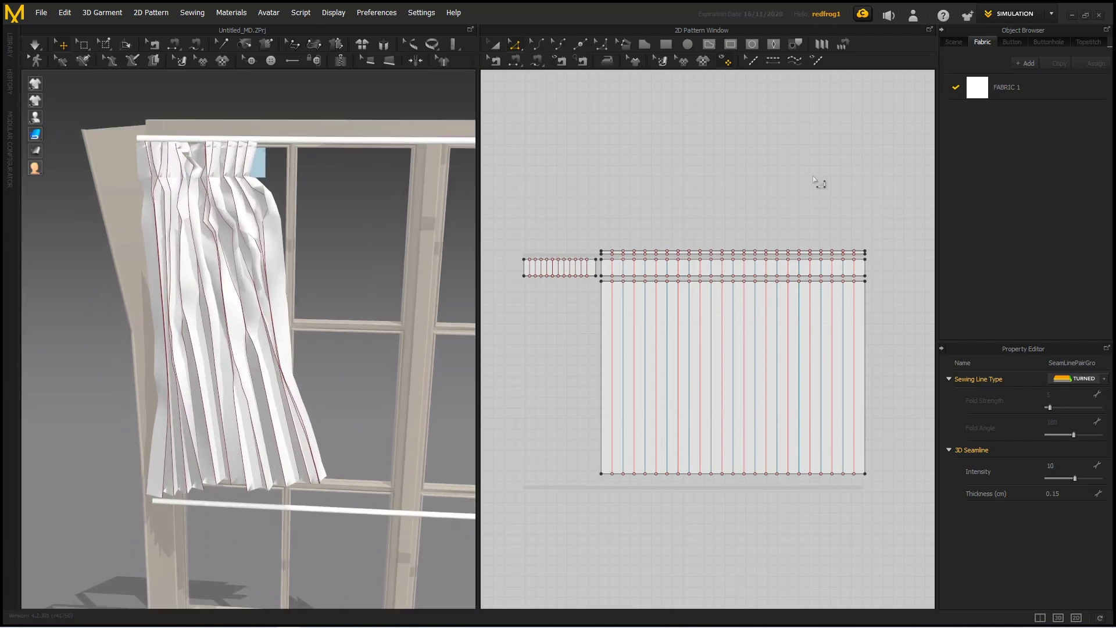
left_click(568, 247)
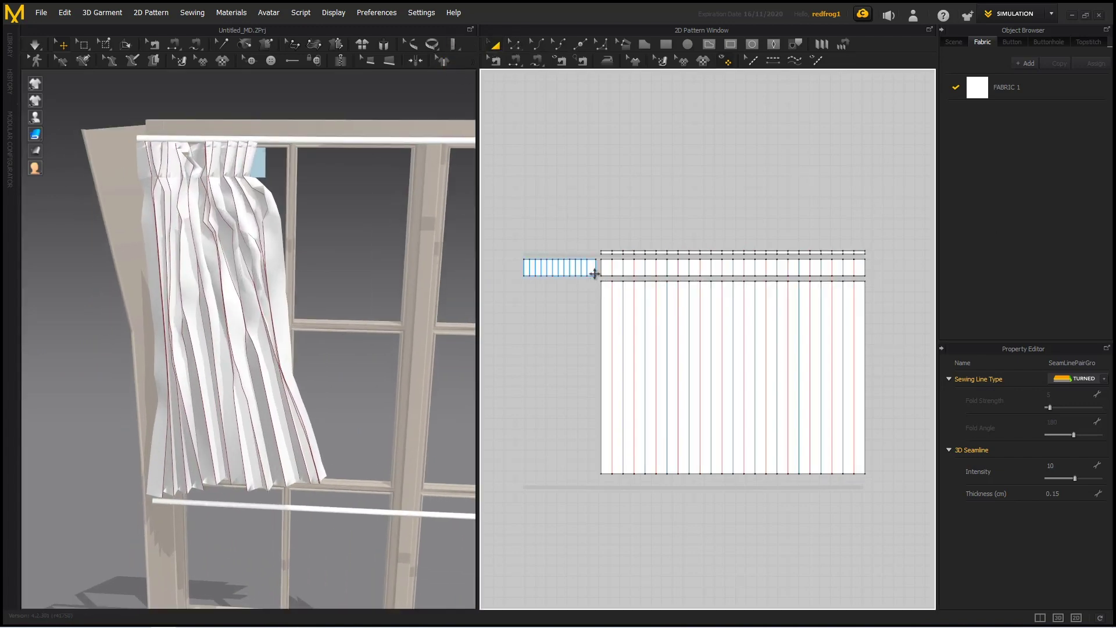
left_click(526, 262)
right_click_drag(336, 182, 187, 218)
right_click_drag(350, 240, 319, 201)
Step: Set the gravity in the simulation properties to -9800 and simulate the curtain so that it hangs from the rod
left_click(339, 122)
right_click(334, 118)
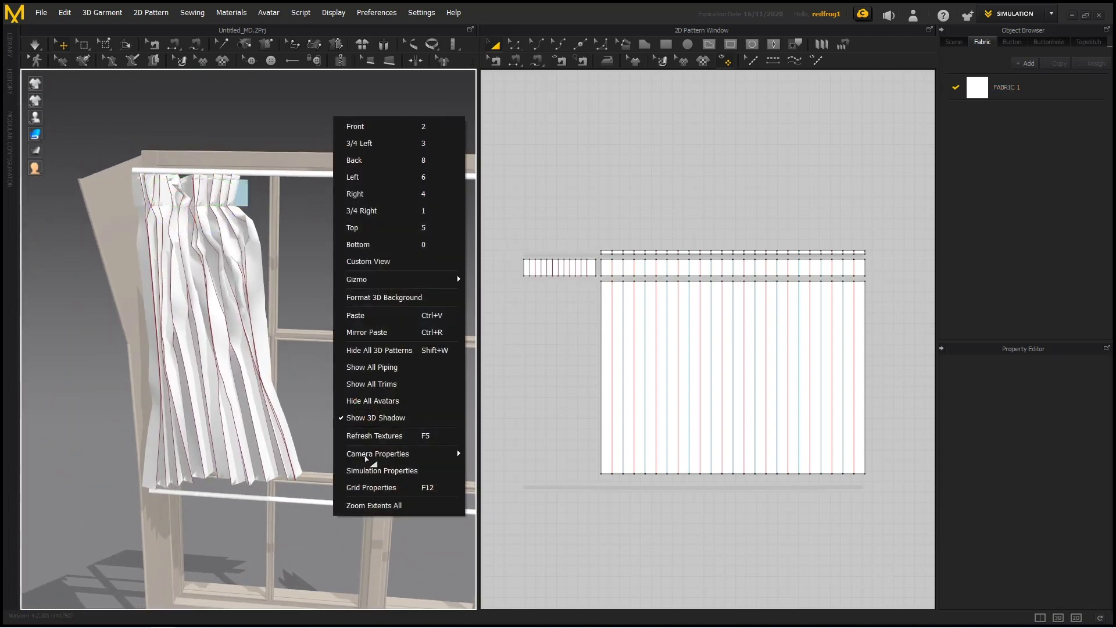
left_click(388, 472)
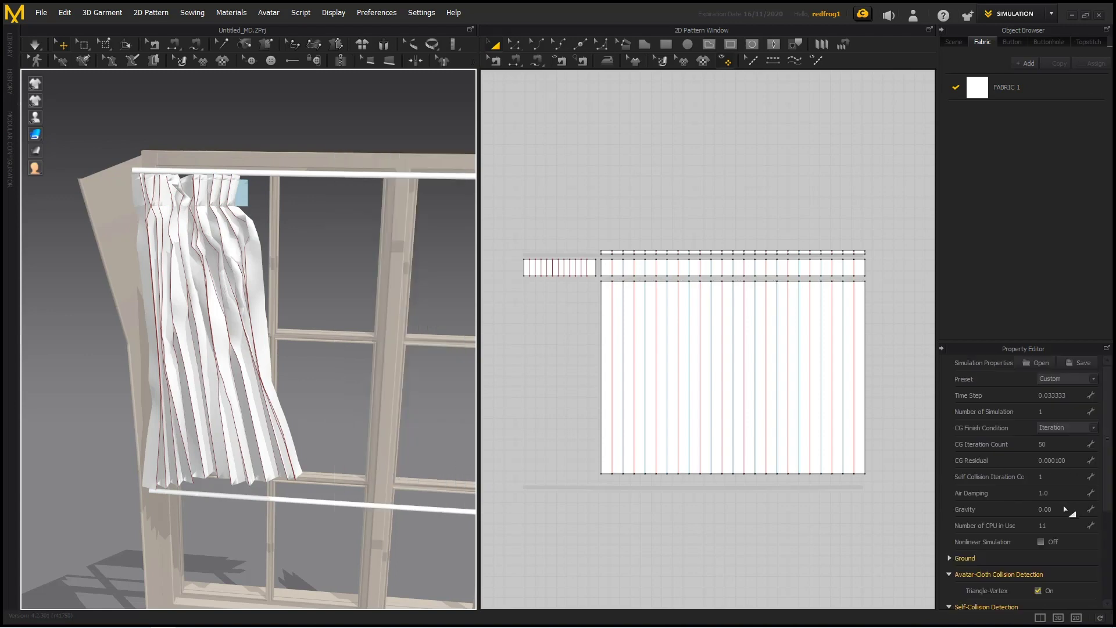
double_click(1060, 512)
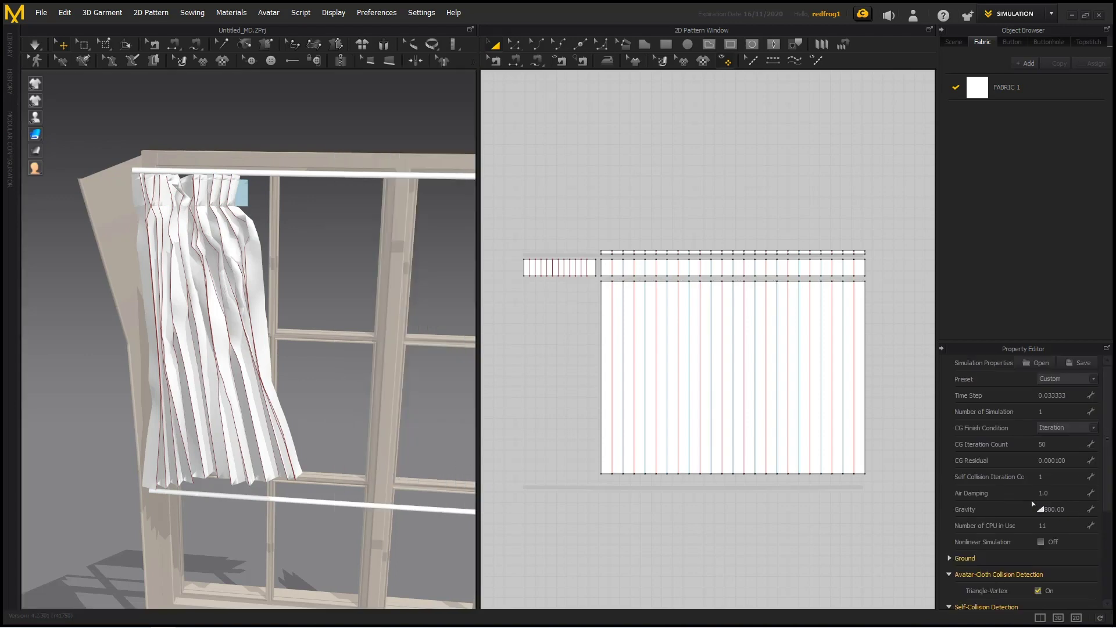
mouse_move(320, 324)
right_mouse_down()
mouse_move(336, 319)
mouse_move(326, 314)
right_mouse_up()
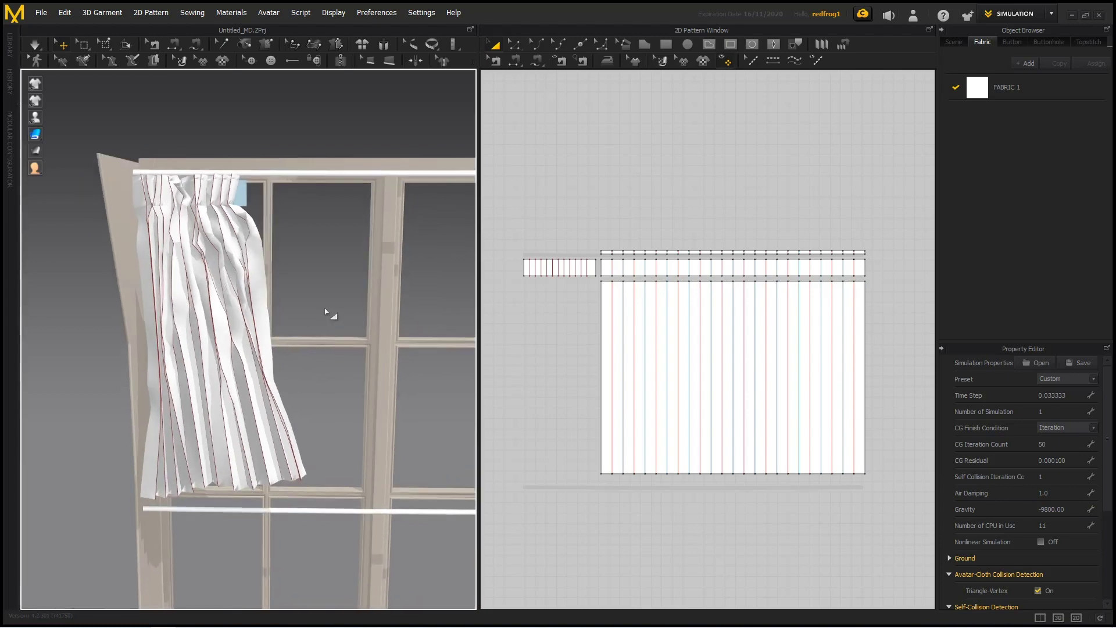
left_click(35, 44)
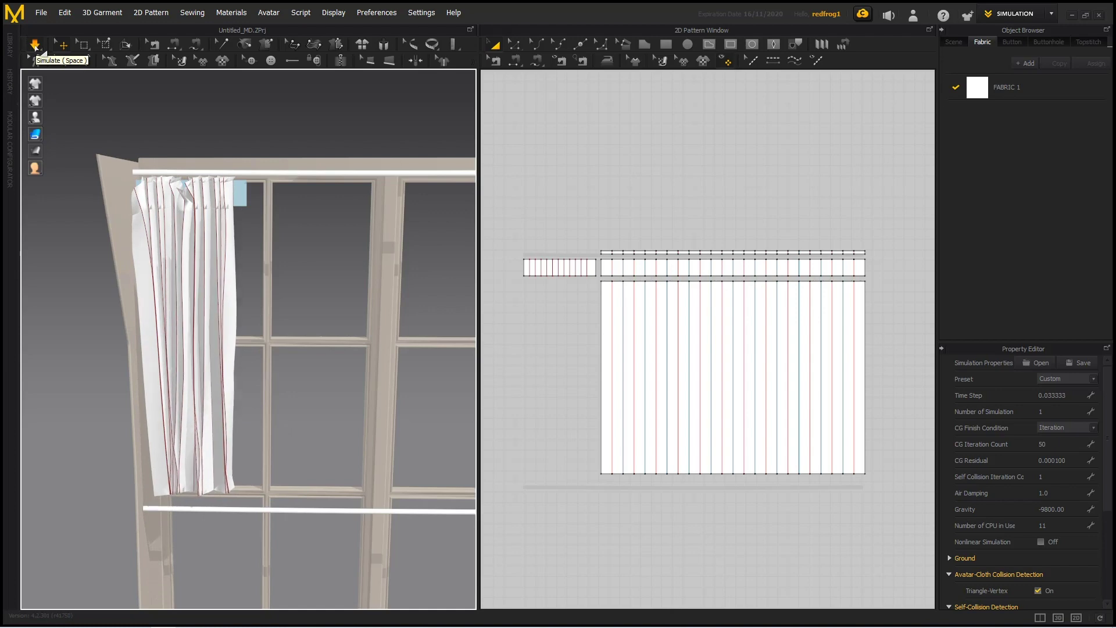
Step: Stop the simulation and check the particle distance of the curtain's large lower piece and of the small rectangle
left_click(38, 46)
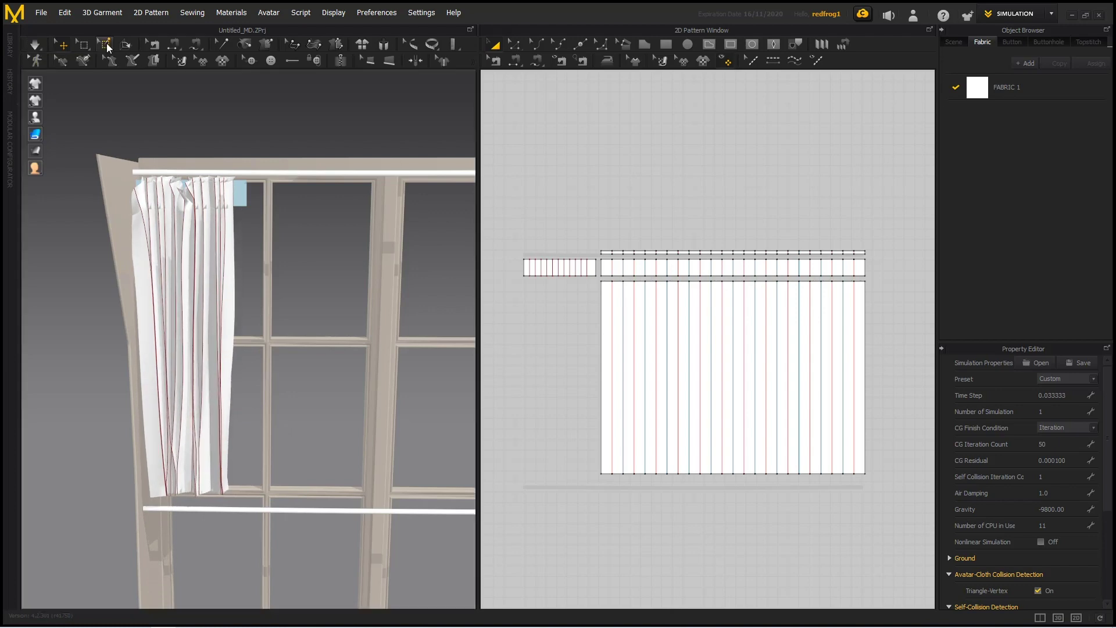
right_click_drag(131, 279, 87, 260)
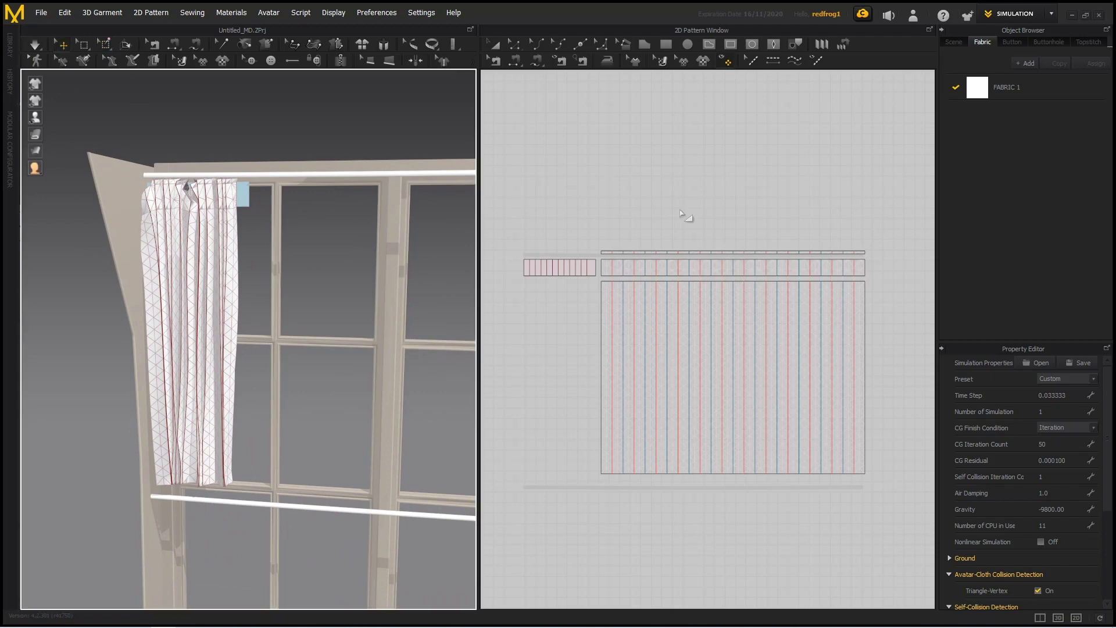
left_click_drag(504, 196, 933, 529)
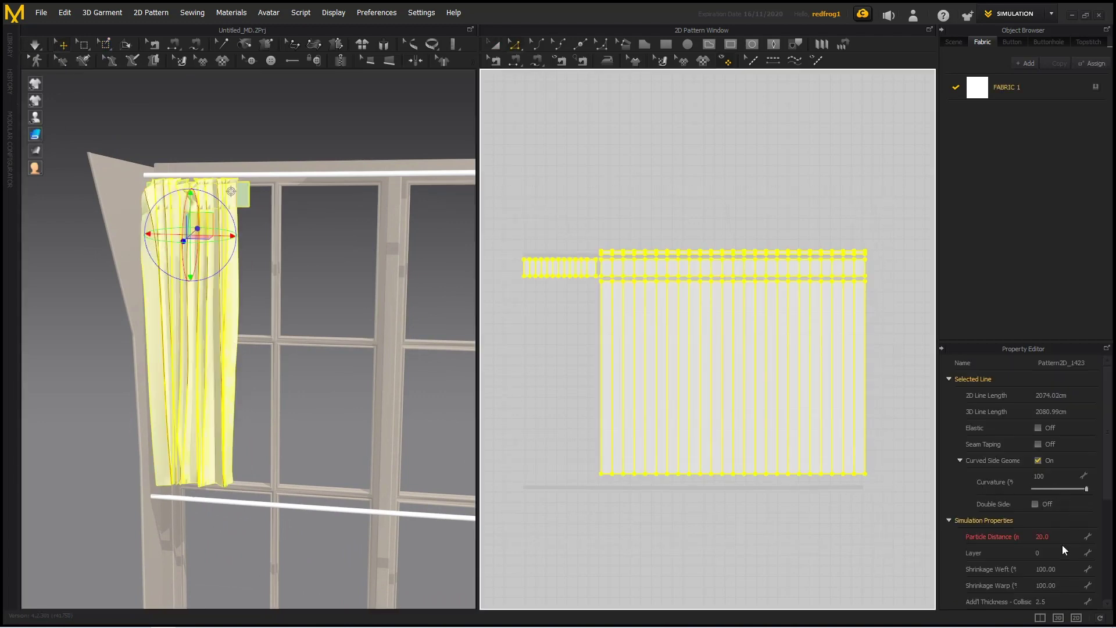
left_click(779, 567)
left_click(861, 456)
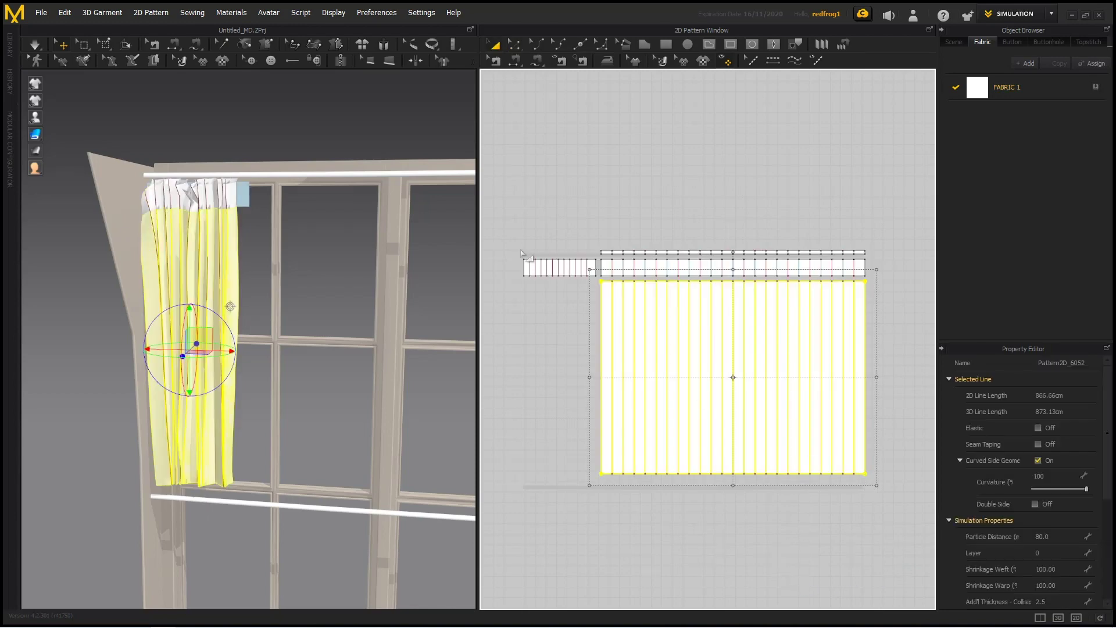
left_click(593, 266)
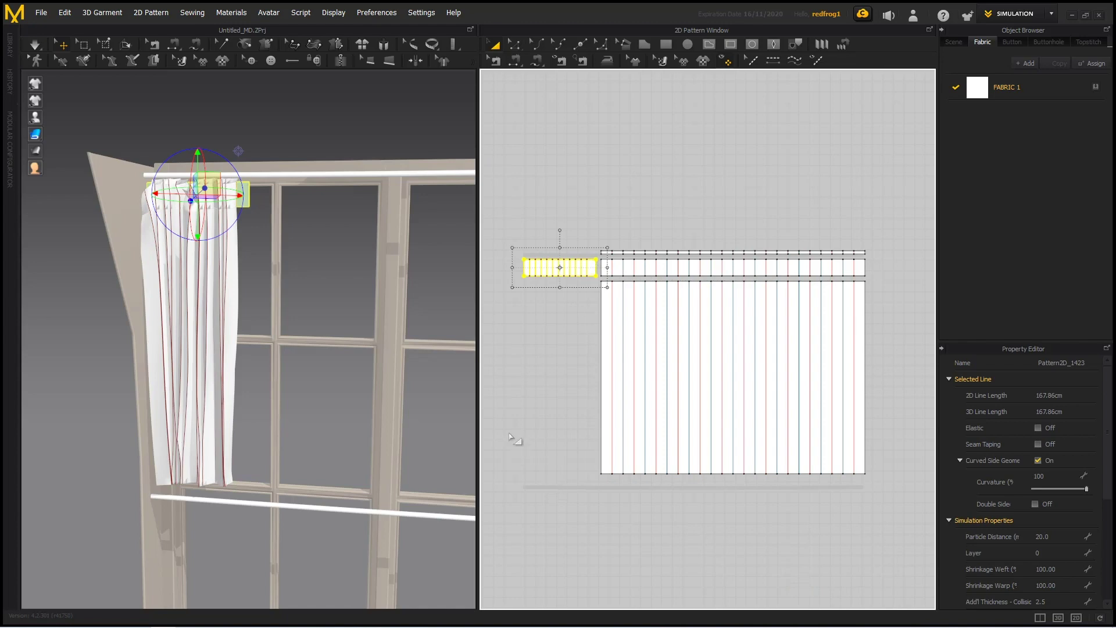
left_click(531, 324)
Step: Set the particle distance of all the curtain pieces and the small rectangle to 25
left_click_drag(511, 175, 883, 542)
left_click(1067, 538)
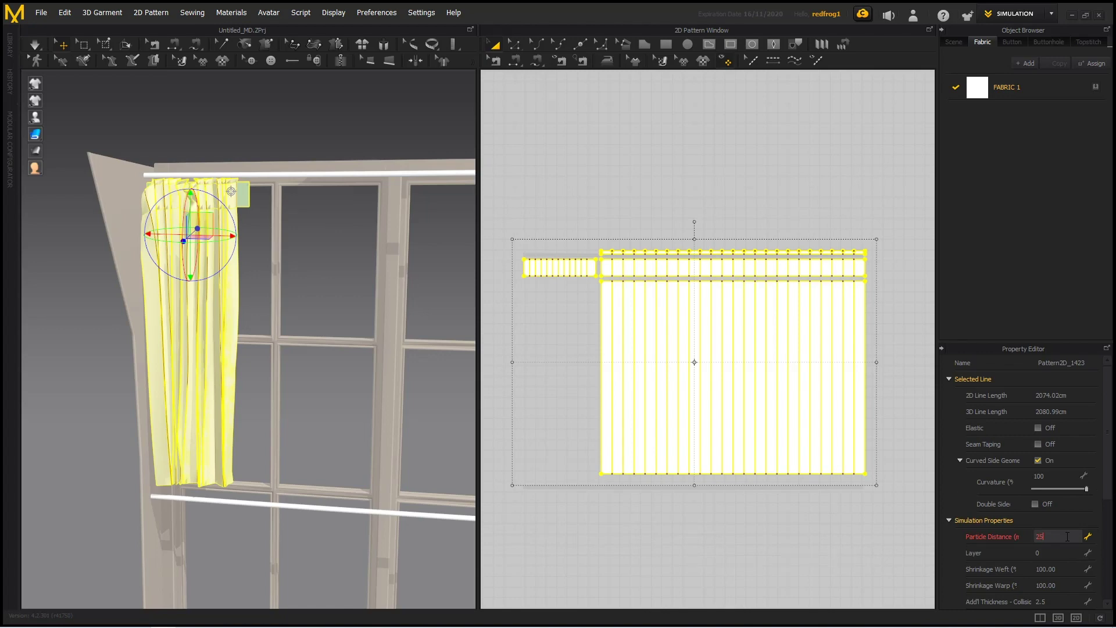
type("25")
key("Return")
Step: Simulate the curtain hanging from the rod with the new particle distance
left_click(105, 43)
left_click(361, 290)
right_click_drag(319, 297, 343, 308)
left_click(78, 45)
right_click_drag(314, 217, 332, 244)
left_click(61, 46)
key("ctrl+a")
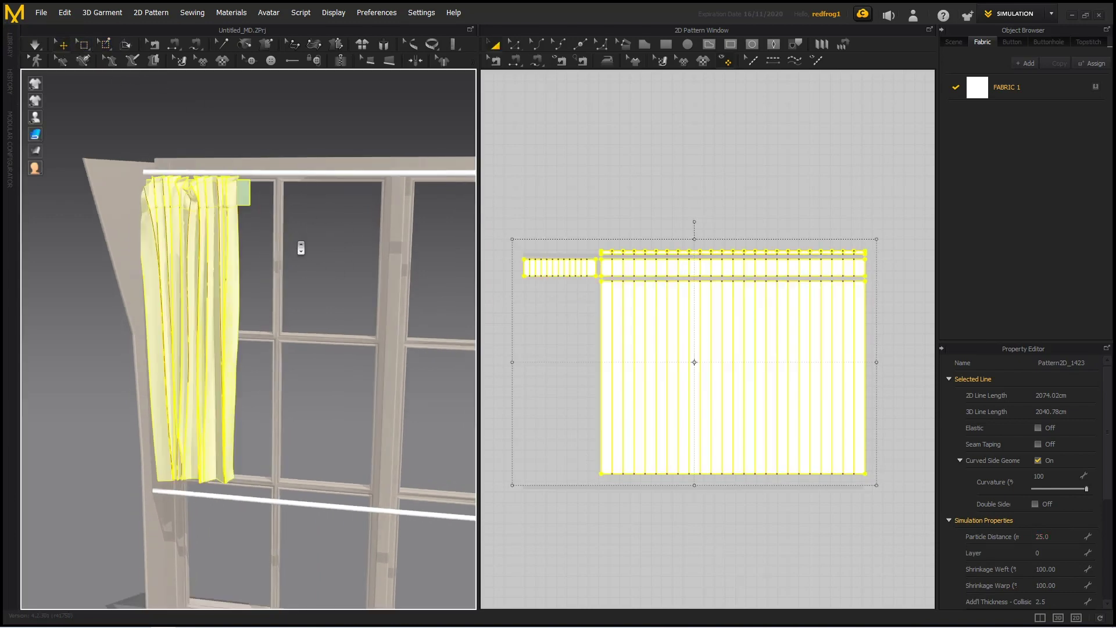
scroll(304, 269, "up", 5)
middle_click_drag(351, 276, 399, 262)
left_click(402, 262)
key("space")
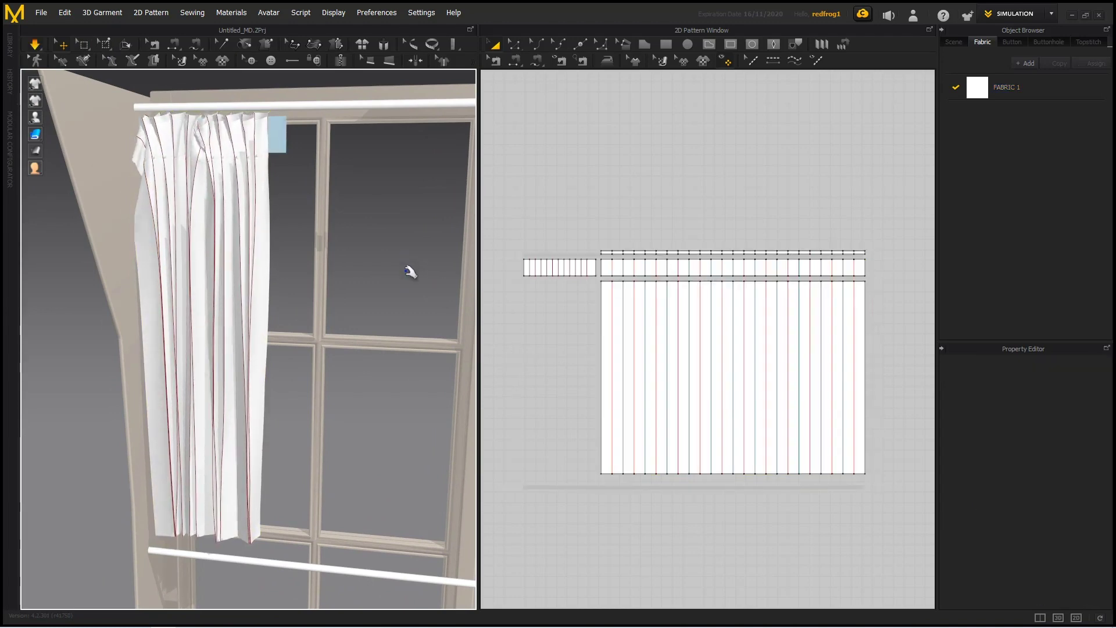
Step: Stop the simulation and examine how the pleats fall from the rod down to the hem
mouse_move(276, 377)
right_mouse_down()
mouse_move(306, 357)
mouse_move(291, 241)
mouse_move(294, 270)
mouse_move(267, 337)
mouse_move(243, 358)
mouse_move(264, 368)
right_mouse_up()
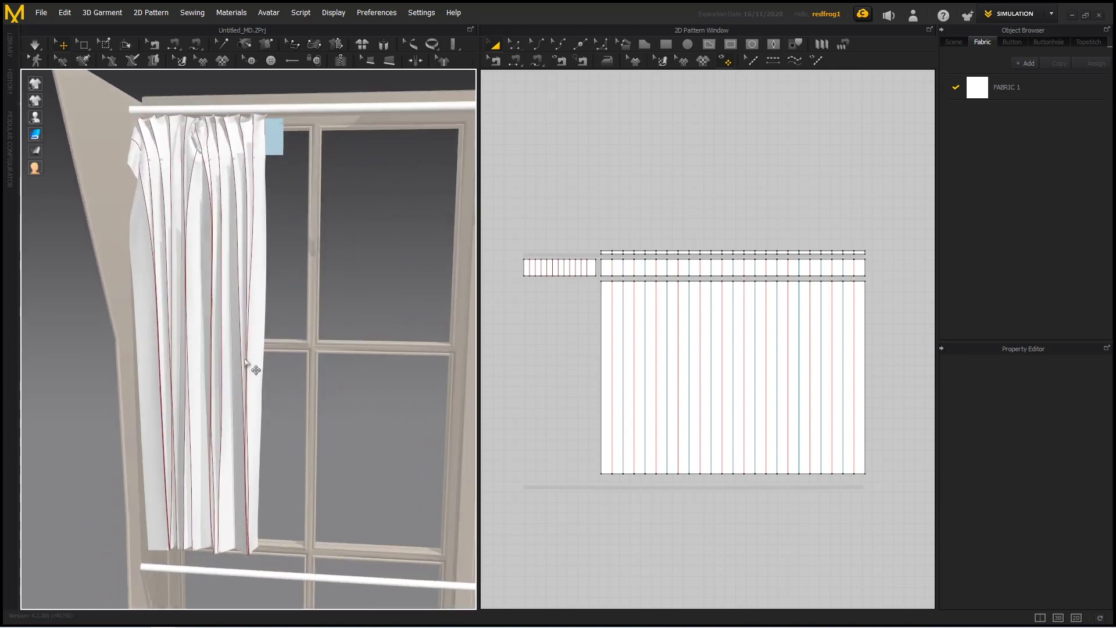
scroll(274, 411, "up", 5)
middle_click_drag(235, 331, 227, 374)
right_click_drag(226, 373, 263, 364)
middle_click_drag(264, 364, 262, 461)
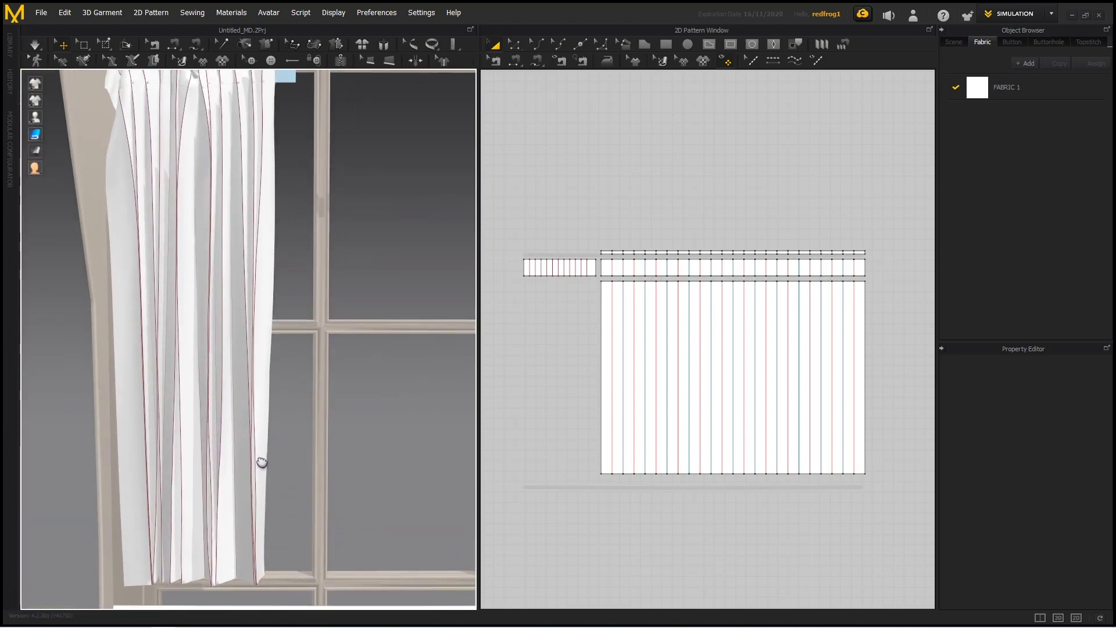
scroll(289, 368, "down", 6)
Step: Set the fold angle of all the internal fold lines across the curtain's three pieces to 180
scroll(738, 285, "up", 5)
middle_click_drag(745, 289, 753, 209)
scroll(760, 211, "down", 2)
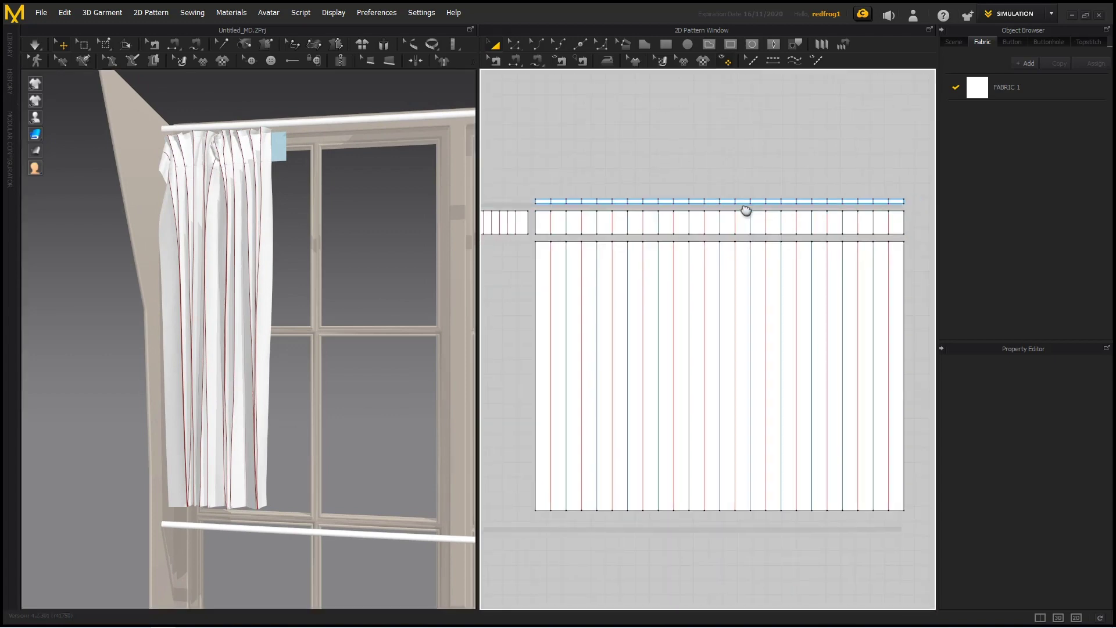
key("z")
left_click(516, 45)
left_click_drag(617, 376, 896, 550)
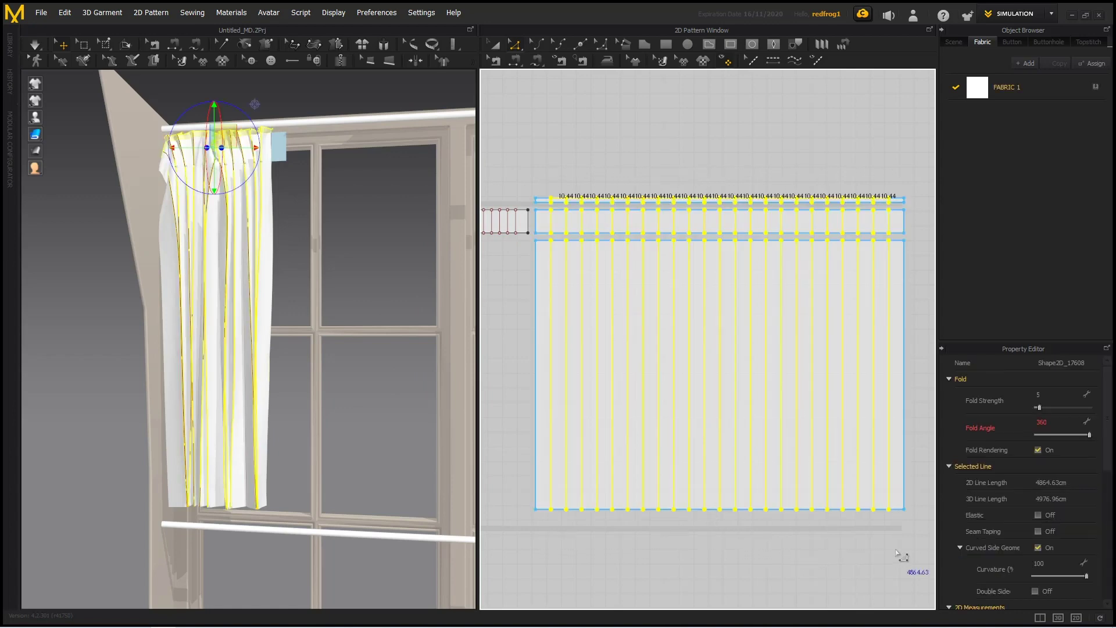
left_click(1054, 422)
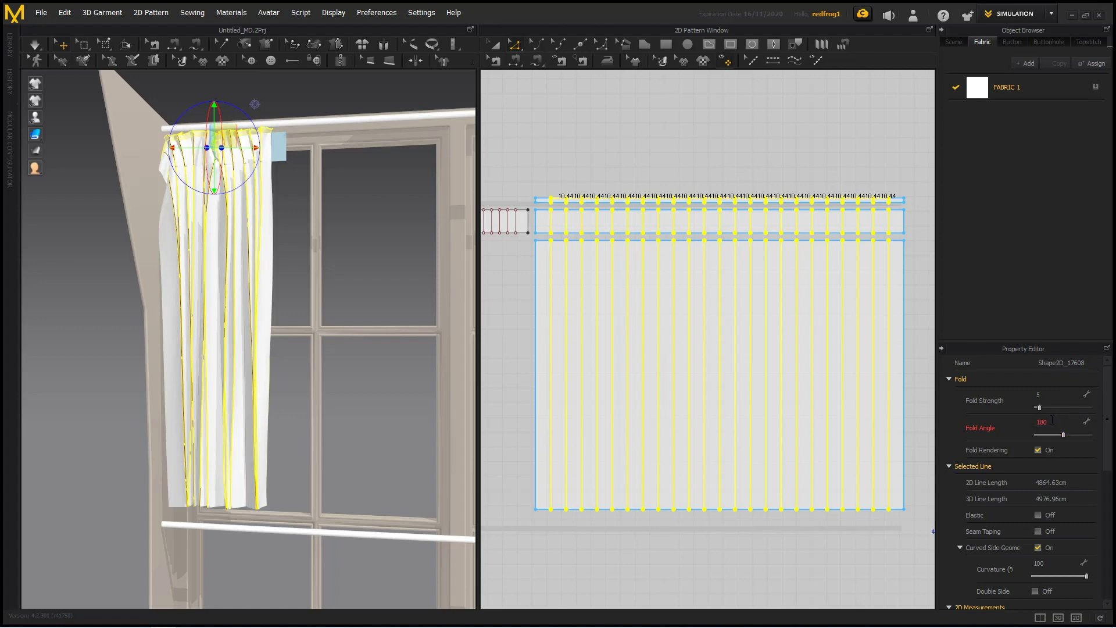
Step: Simulate the curtain with the changed fold angle and stop once the pleats have relaxed
left_click(72, 225)
right_click_drag(72, 225, 158, 294)
key("space")
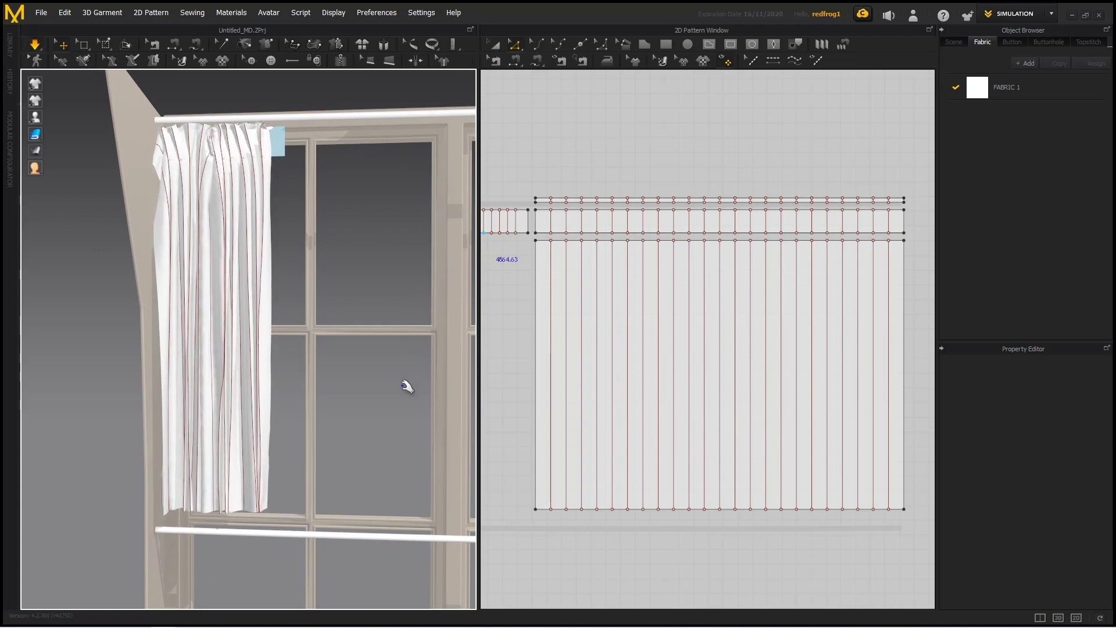
key("space")
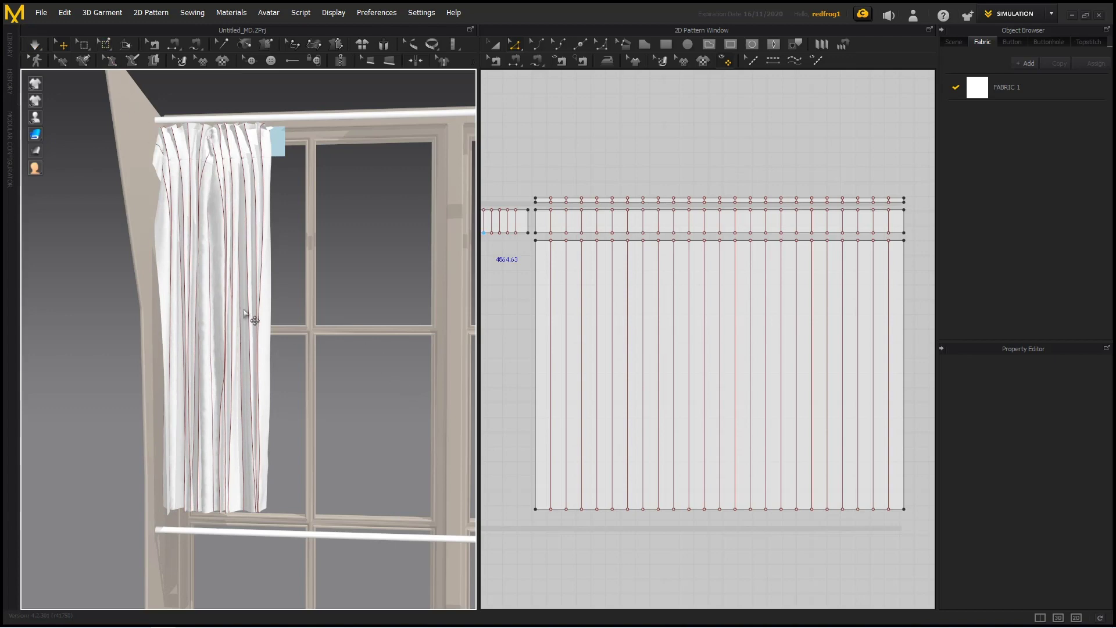
Step: Examine the shape of the curtain's folds along the hem from below and from the side
right_click_drag(327, 342, 318, 237)
scroll(281, 401, "up", 3)
right_click_drag(270, 435, 293, 275)
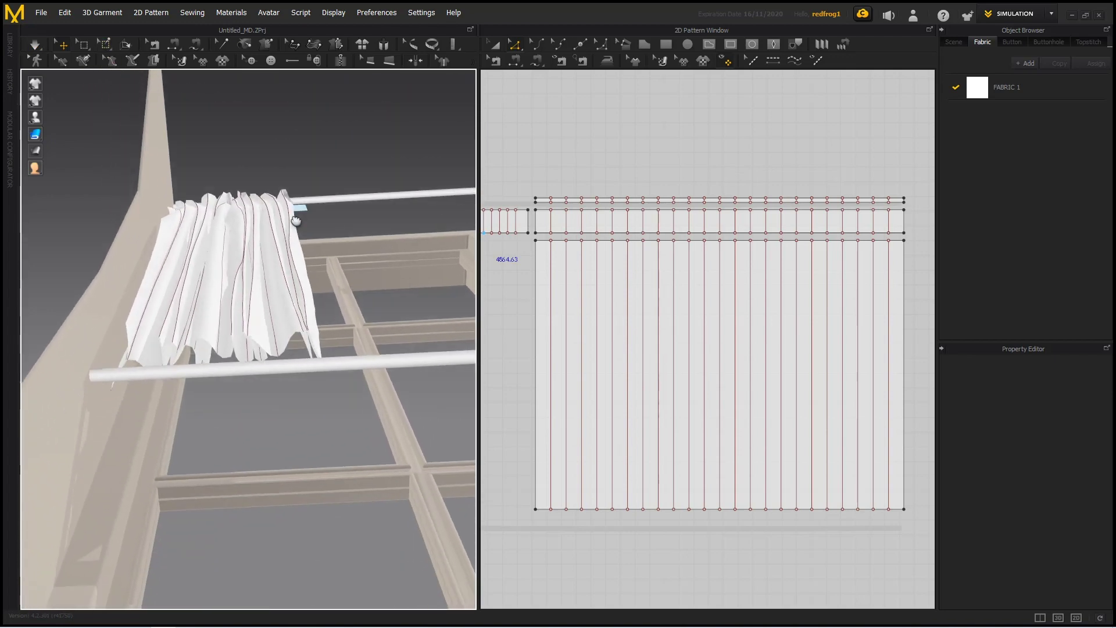
scroll(293, 275, "up", 2)
scroll(293, 275, "up", 2)
right_click_drag(304, 314, 285, 340)
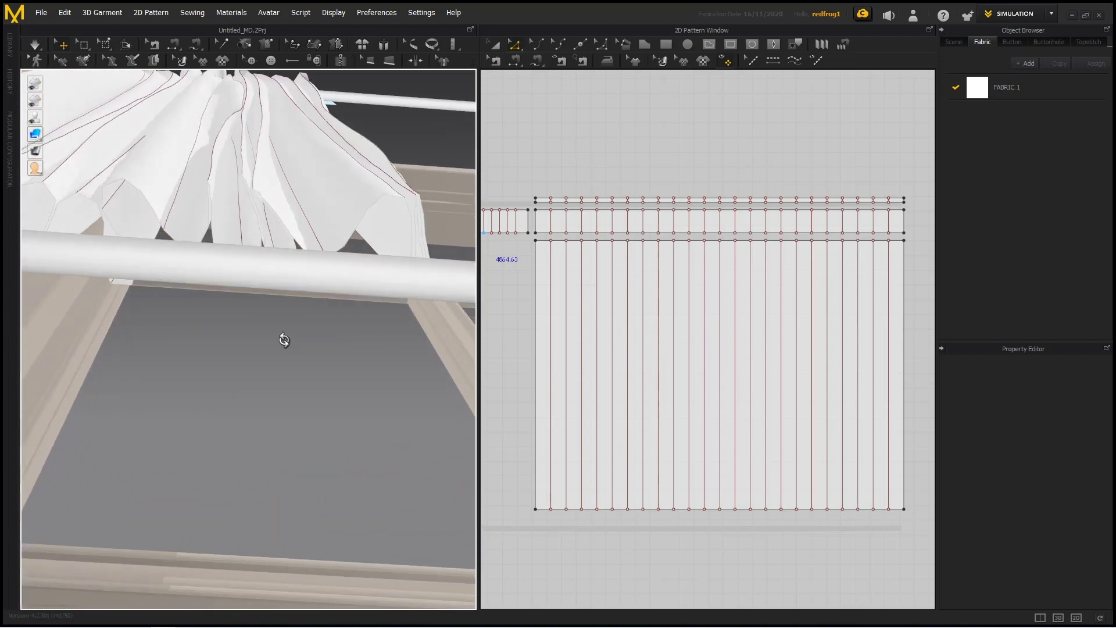
right_click_drag(259, 275, 382, 281)
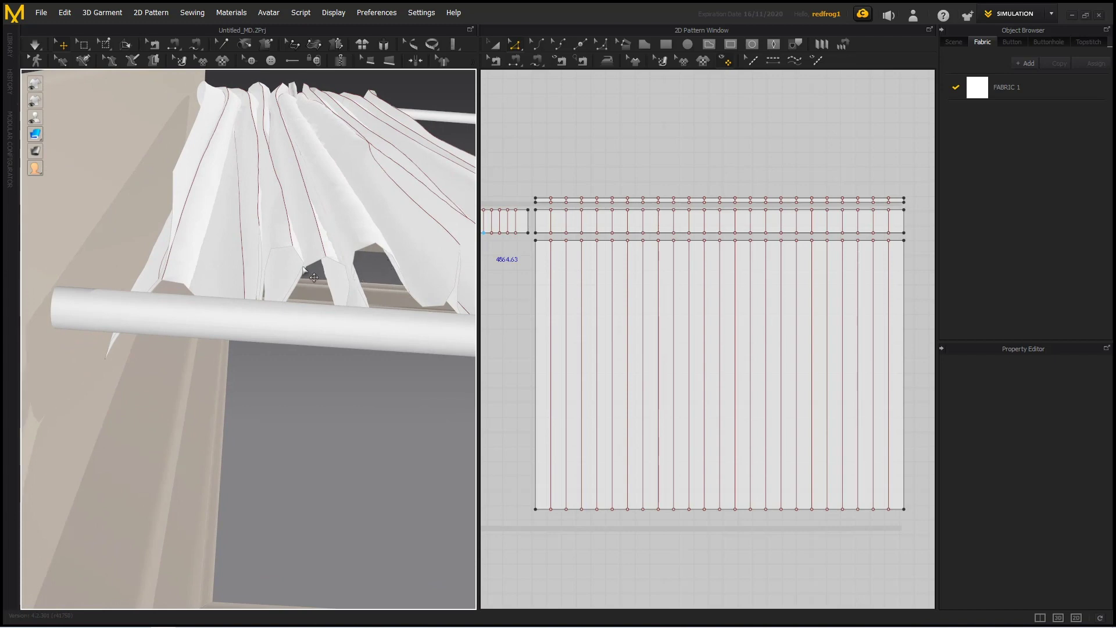
right_click_drag(389, 233, 331, 268)
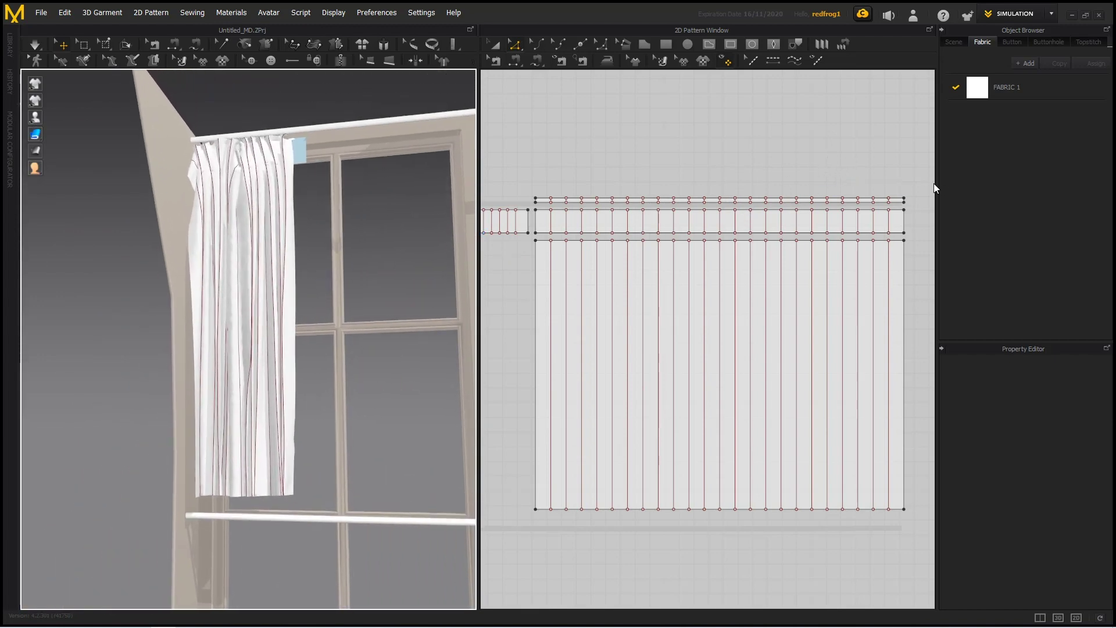
Step: Set the particle distance of all the curtain pieces and the small rectangle to 20
scroll(881, 227, "down", 3)
left_click_drag(544, 153, 916, 455)
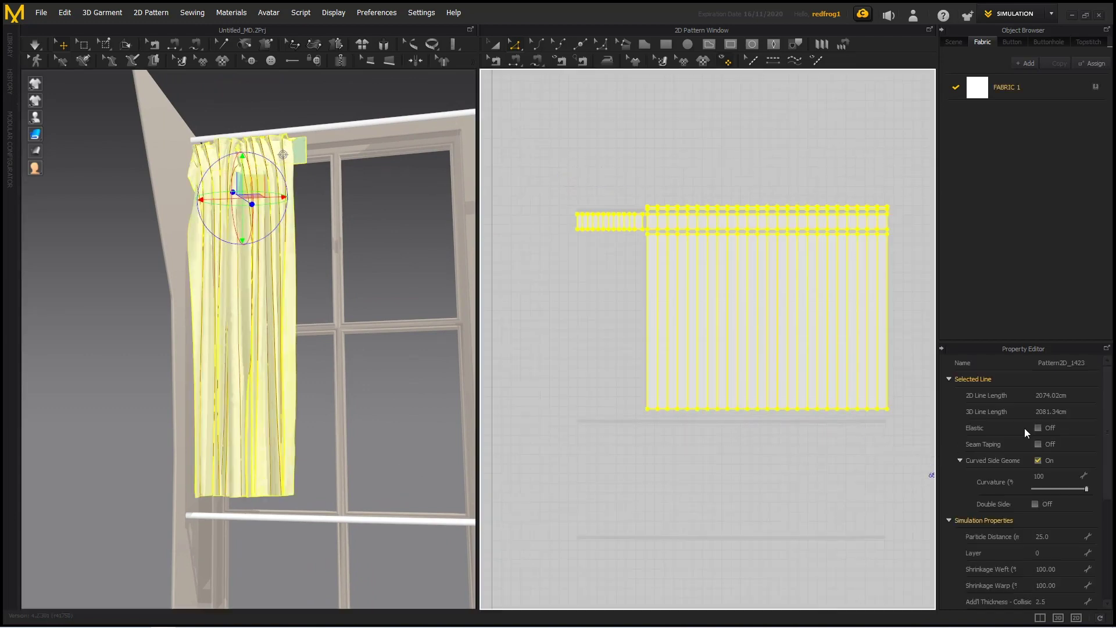
left_click(1063, 536)
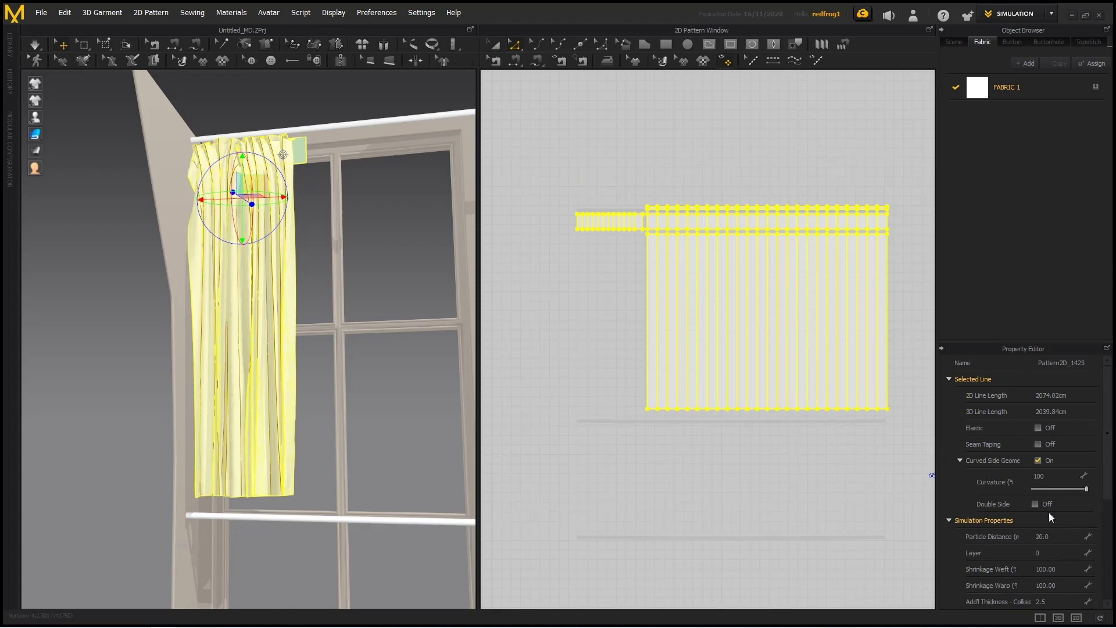
Step: Simulate the curtain with the finer mesh, stop the simulation and inspect the hem up close
scroll(97, 327, "up", 2)
right_click_drag(105, 336, 102, 278)
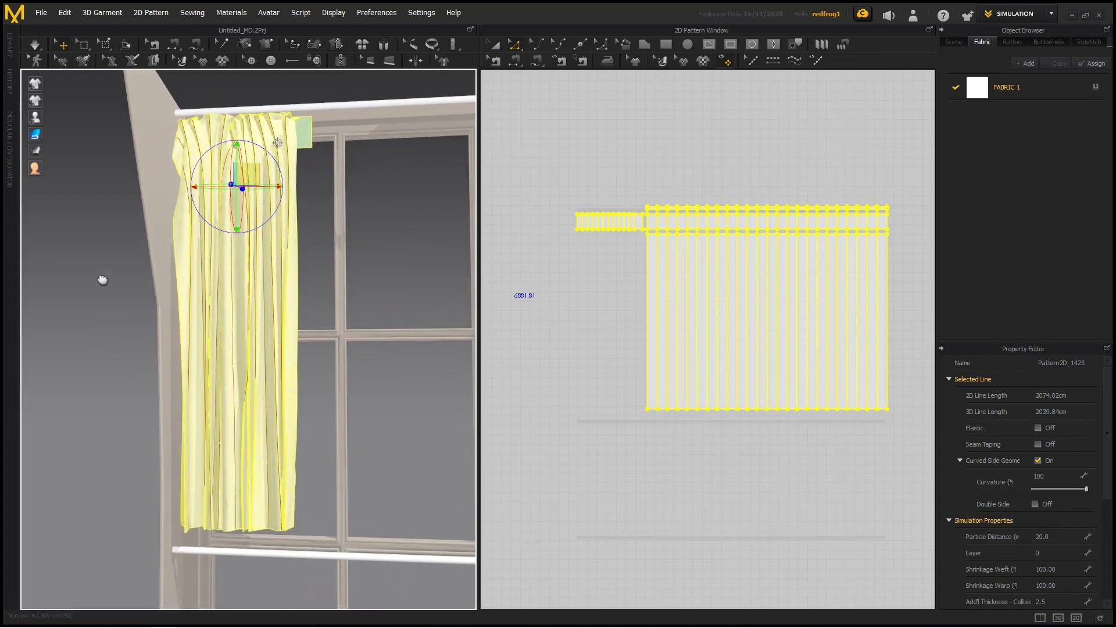
left_click(35, 44)
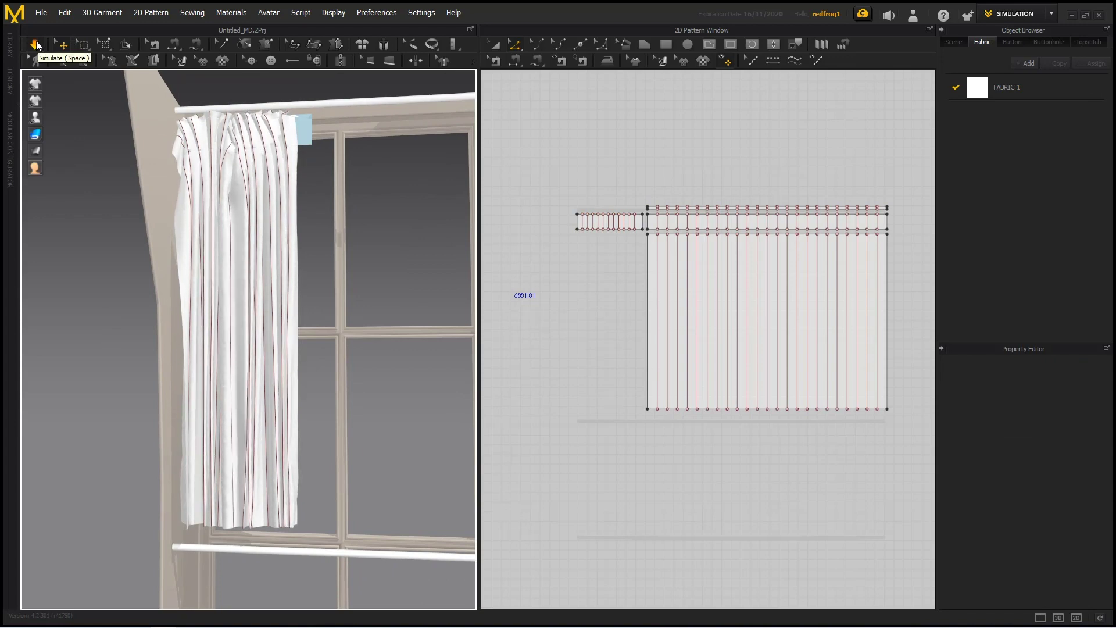
right_click_drag(269, 502, 342, 355)
scroll(351, 333, "up", 5)
middle_click_drag(341, 355, 341, 359)
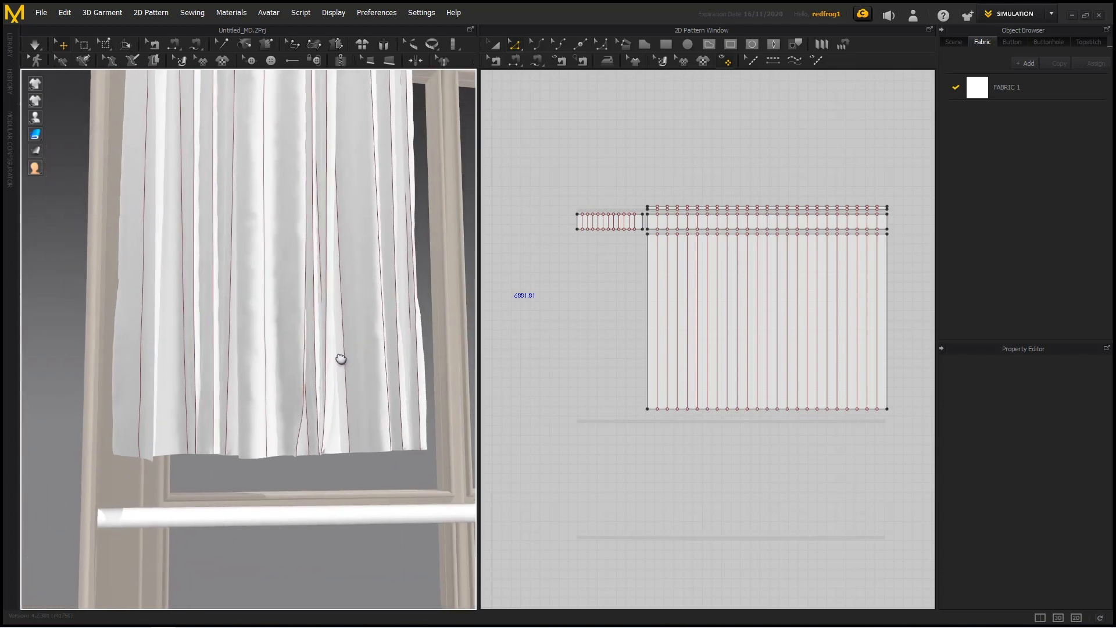